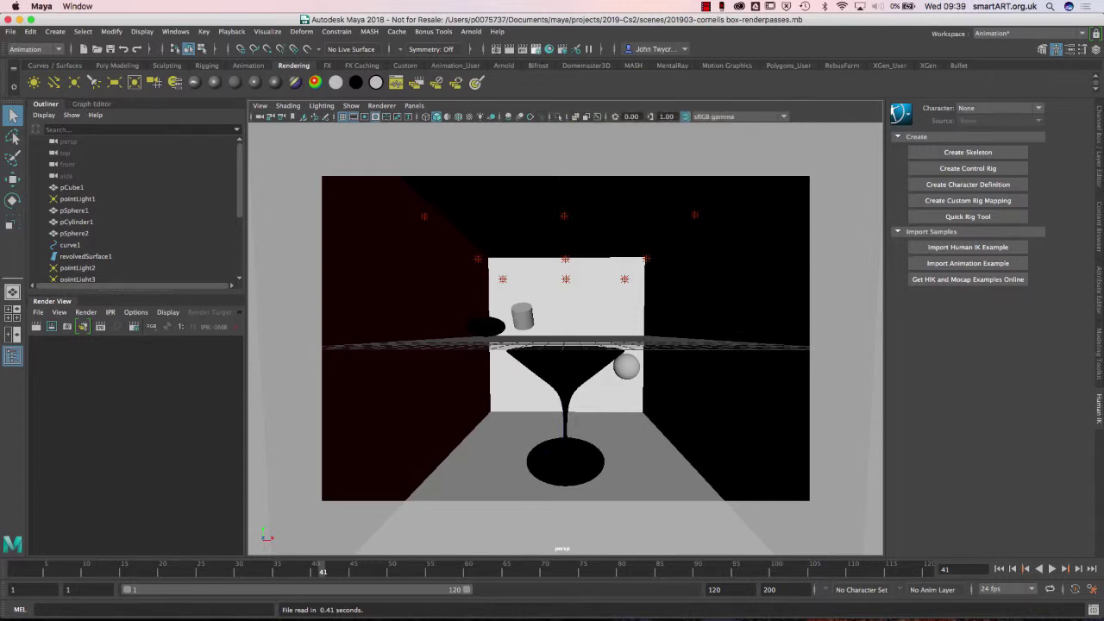
Open the render settings window, move it clear of the scene, and choose Arnold Renderer for rendering.
left_click(536, 50)
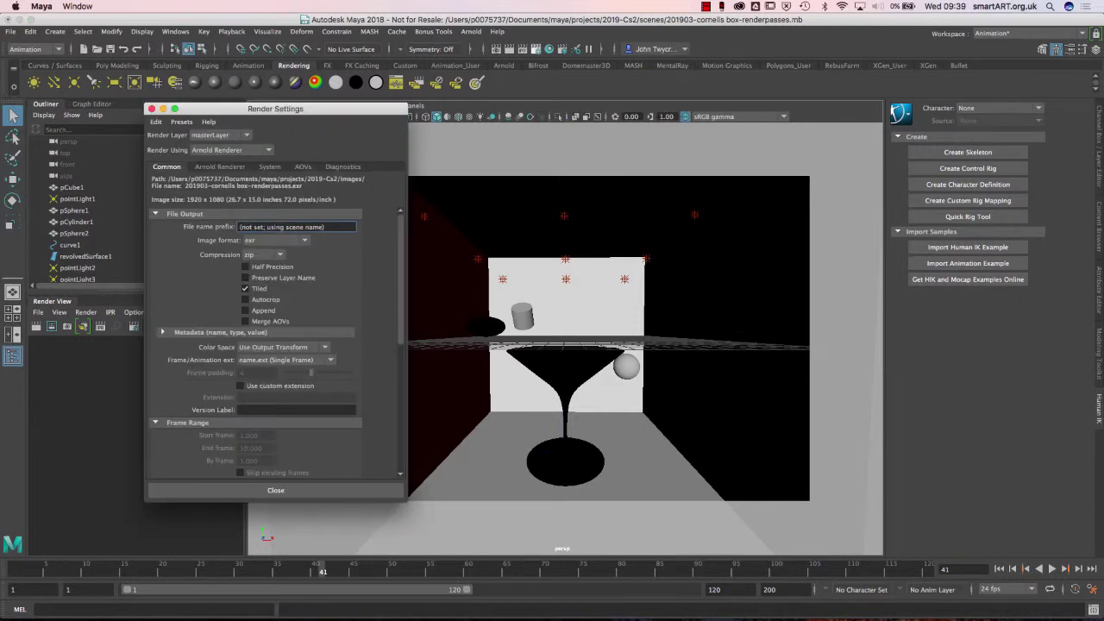
left_click_drag(328, 108, 963, 46)
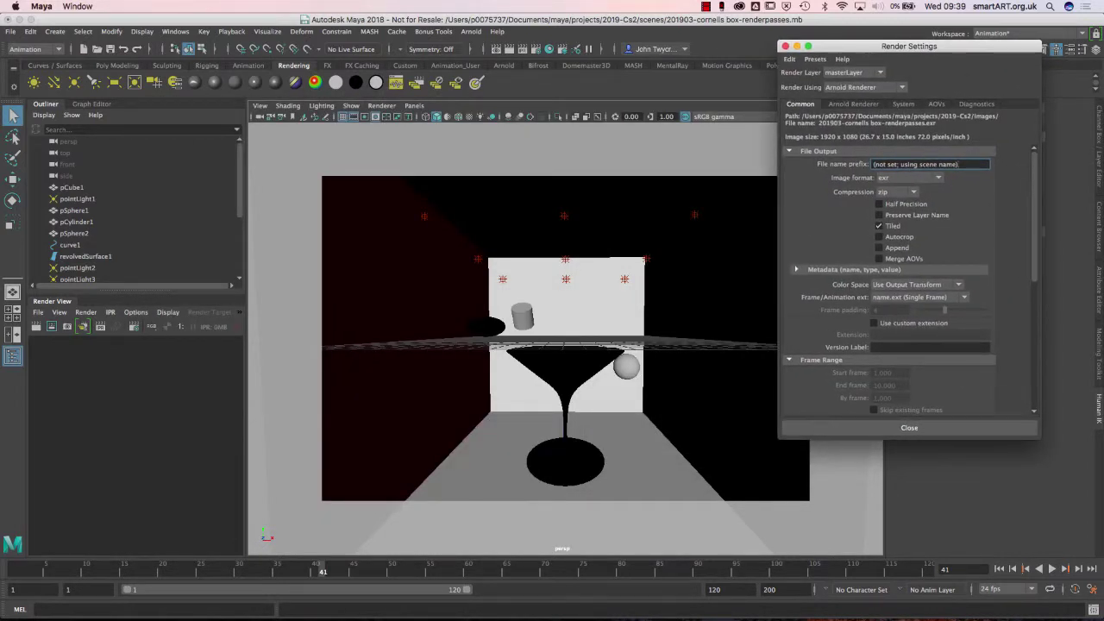
left_click(864, 87)
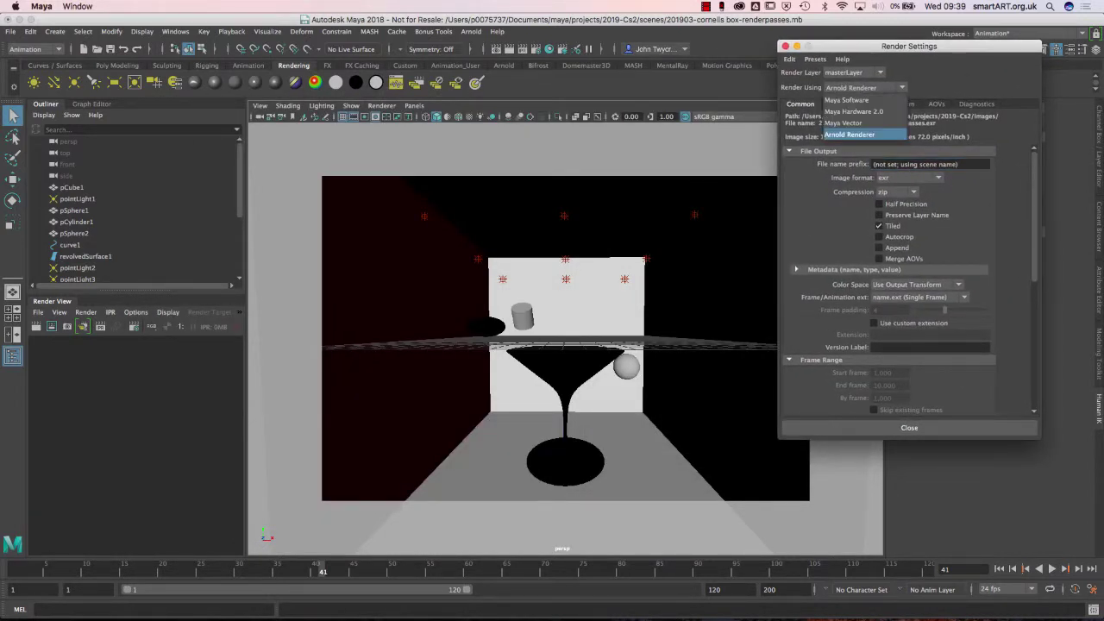
left_click(850, 134)
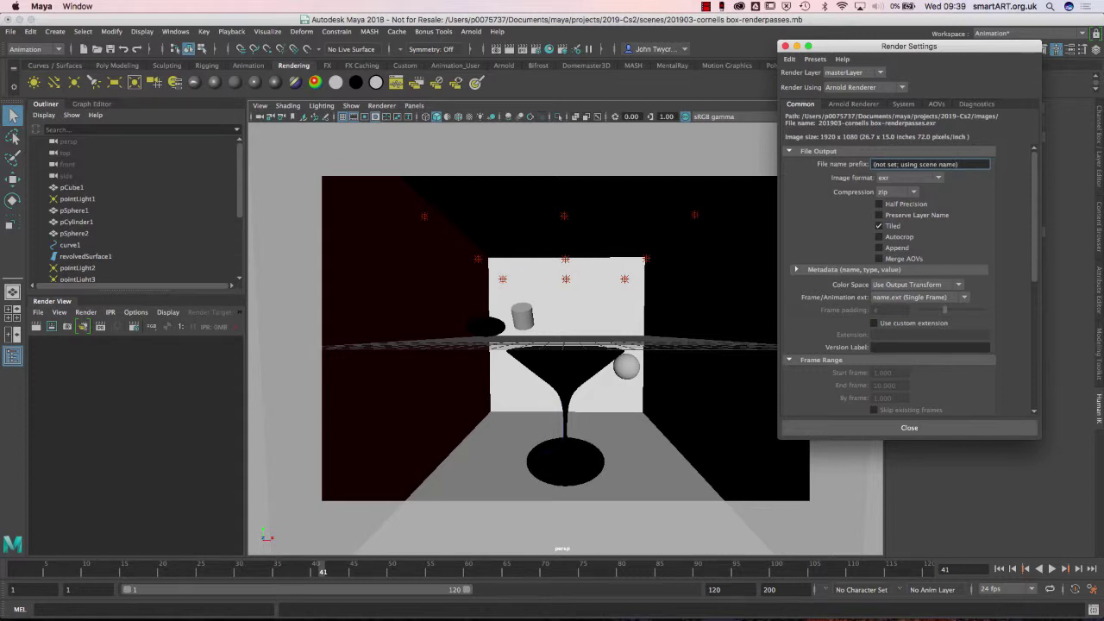
Set the render output's frame/animation extension to name_#.ext and its image format to png.
left_click(920, 297)
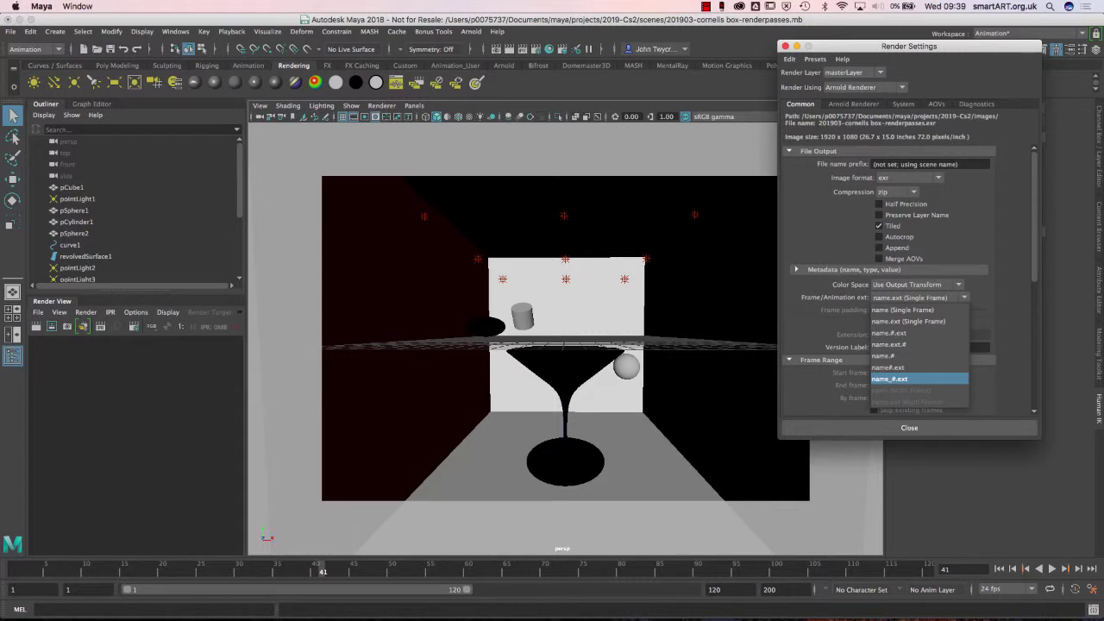
left_click(889, 379)
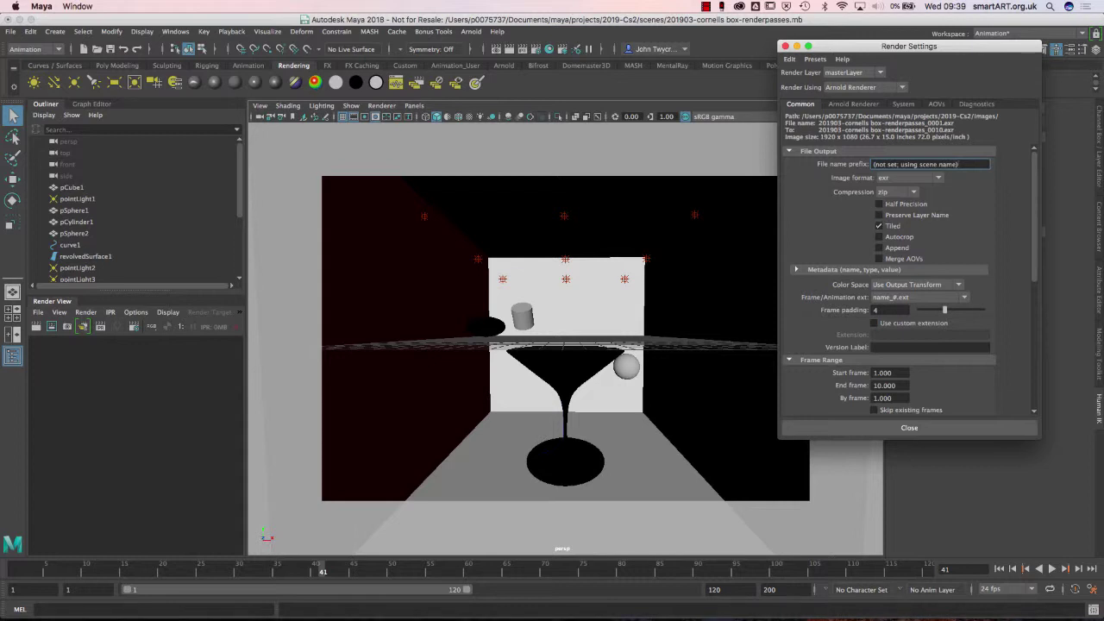
left_click(910, 177)
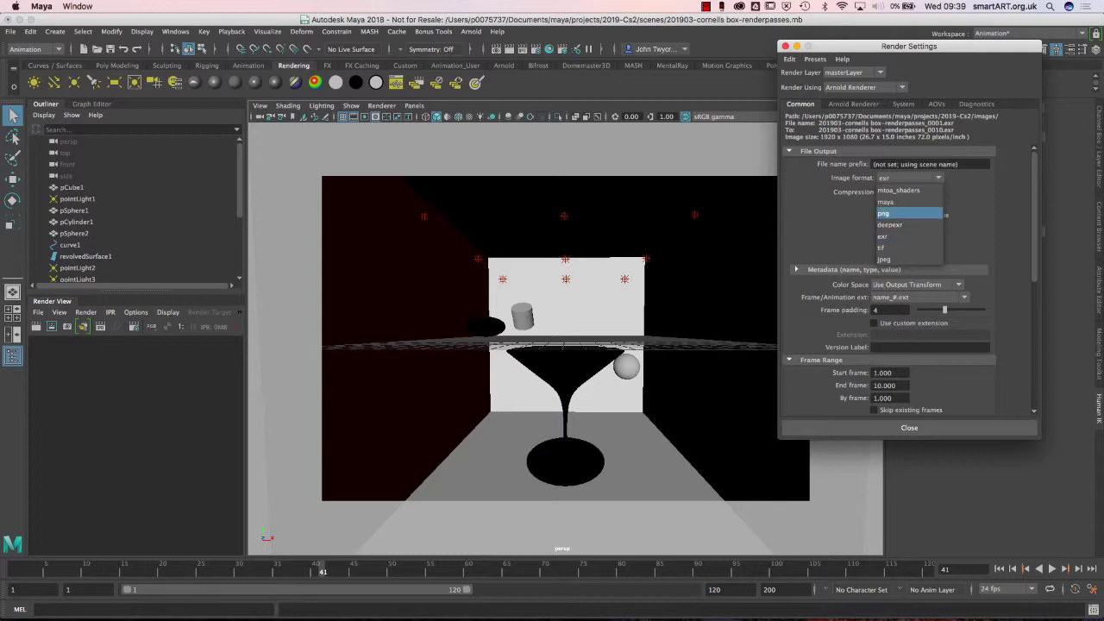
left_click(909, 213)
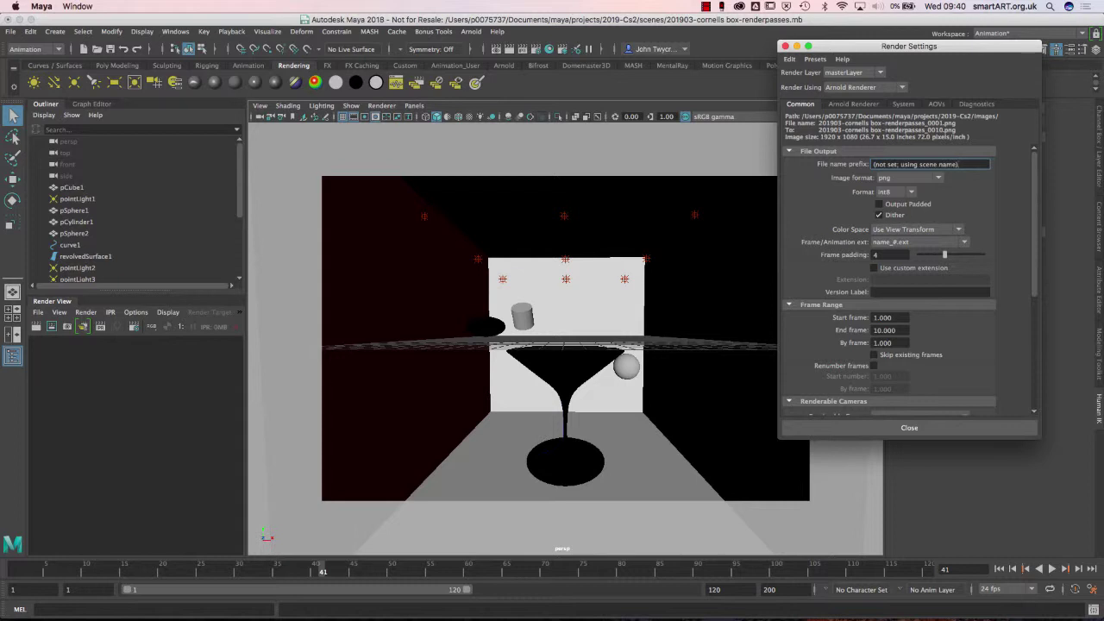
Set the render frame range to start at frame 40 and end at frame 48.
left_click_drag(899, 330, 870, 330)
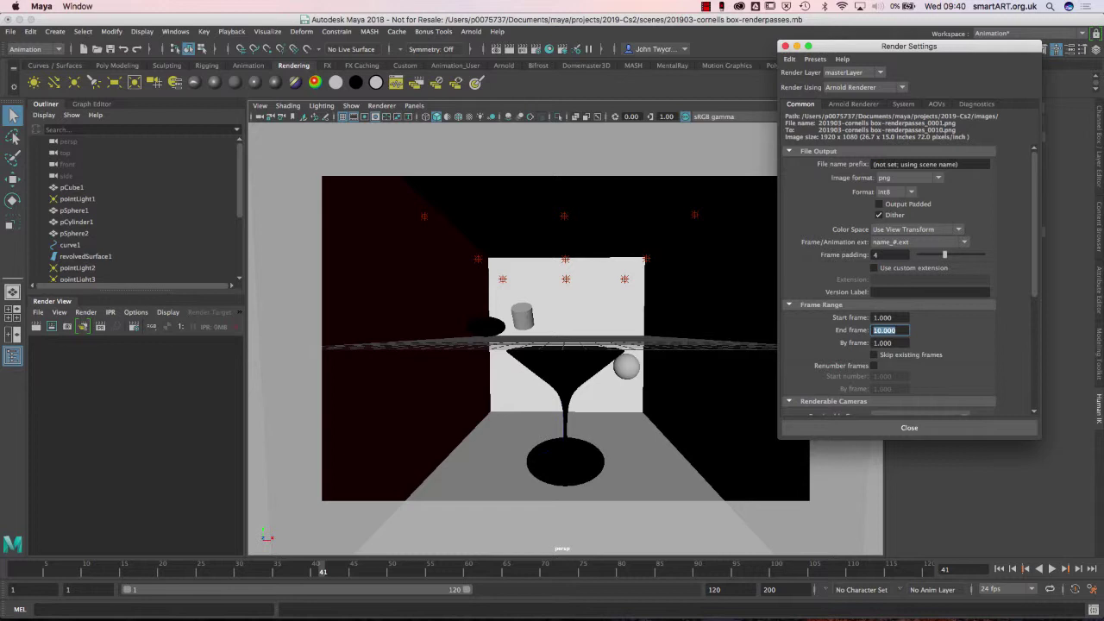
type("20")
key("BackSpace")
key("BackSpace")
type("48")
key("shift+Tab")
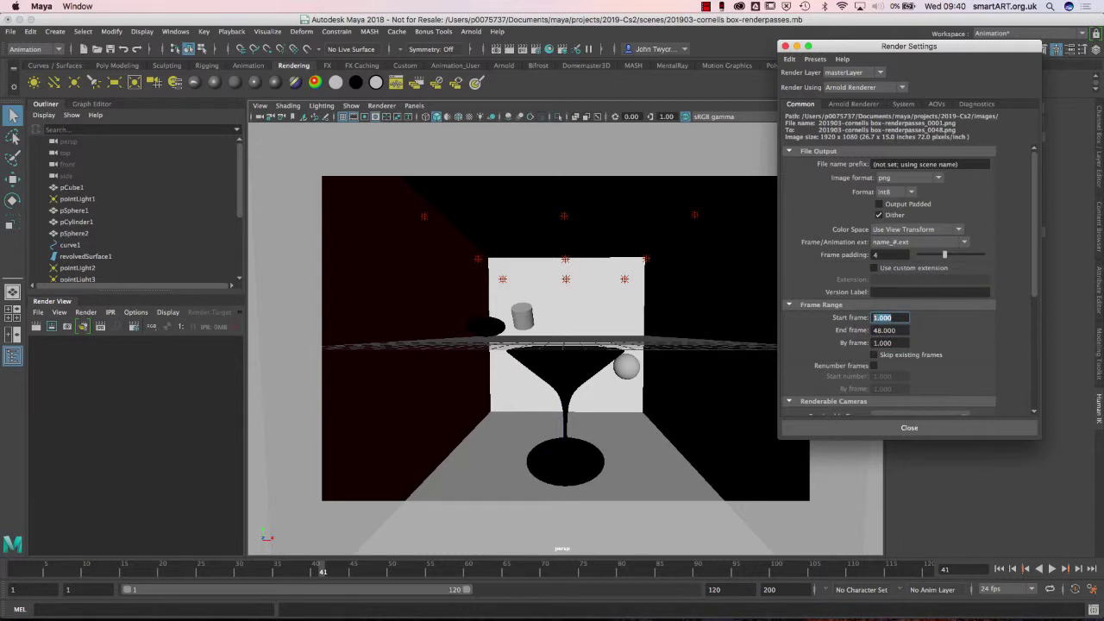
type("40")
key("Tab")
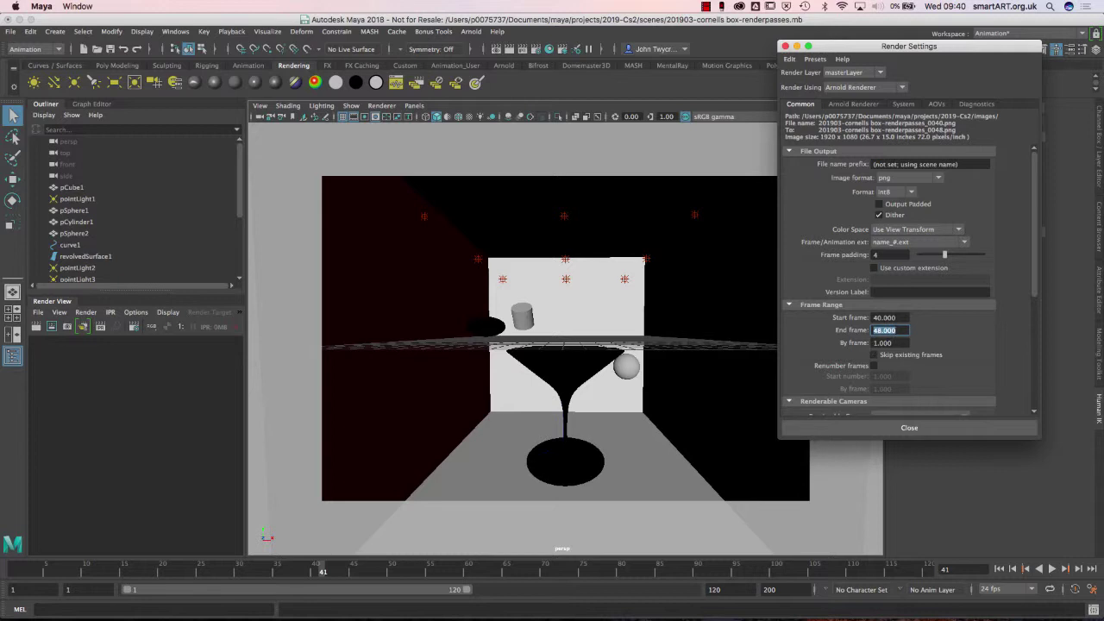
Review the cameras available as the renderable camera.
scroll(889, 276, "down", 5)
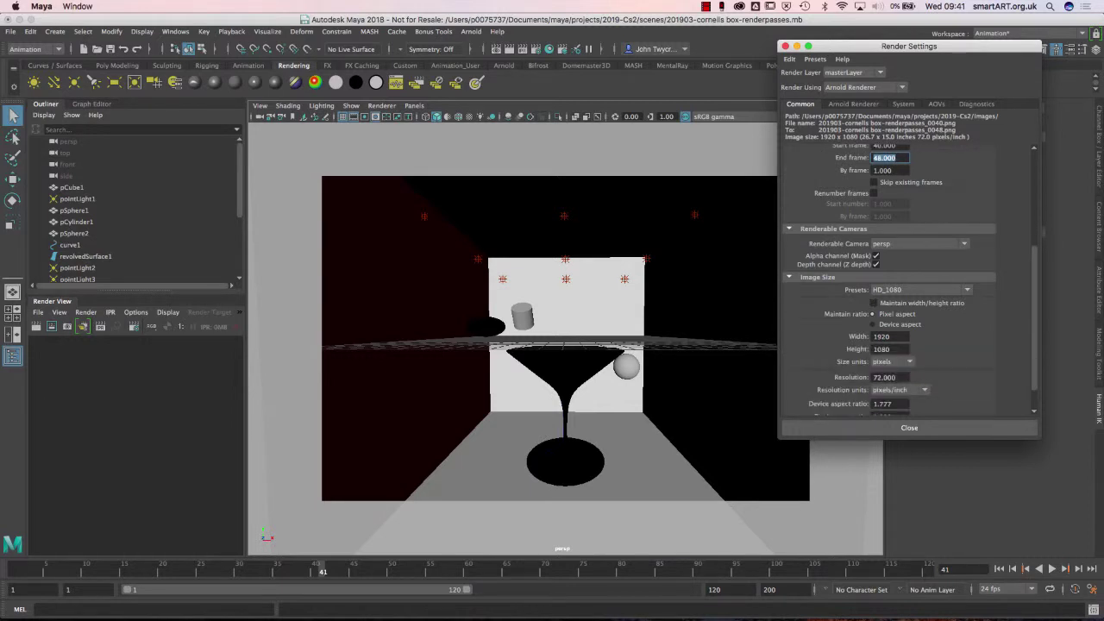
left_click(920, 243)
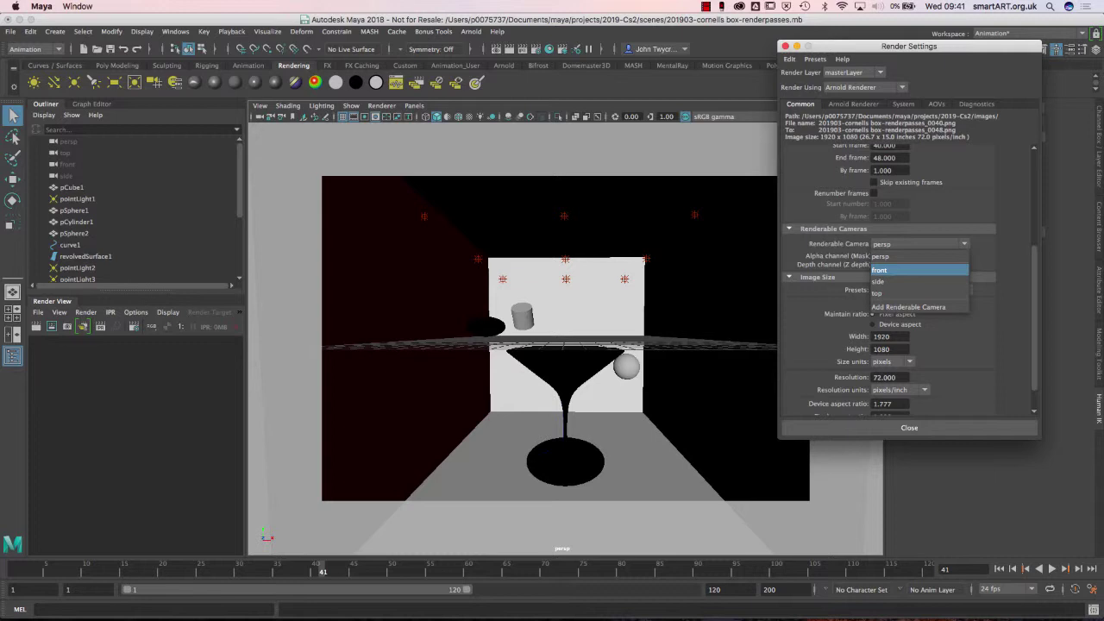
Test the cameraView1 bookmark by moving the perspective view away from the box and recalling the saved view each time.
right_click(294, 117)
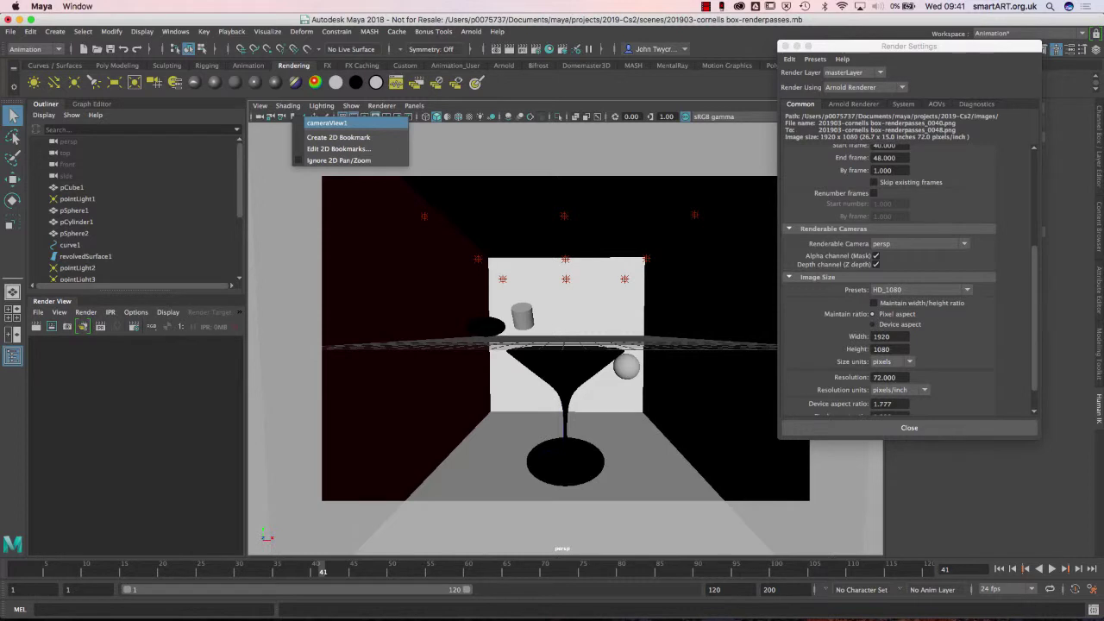
left_click(338, 137)
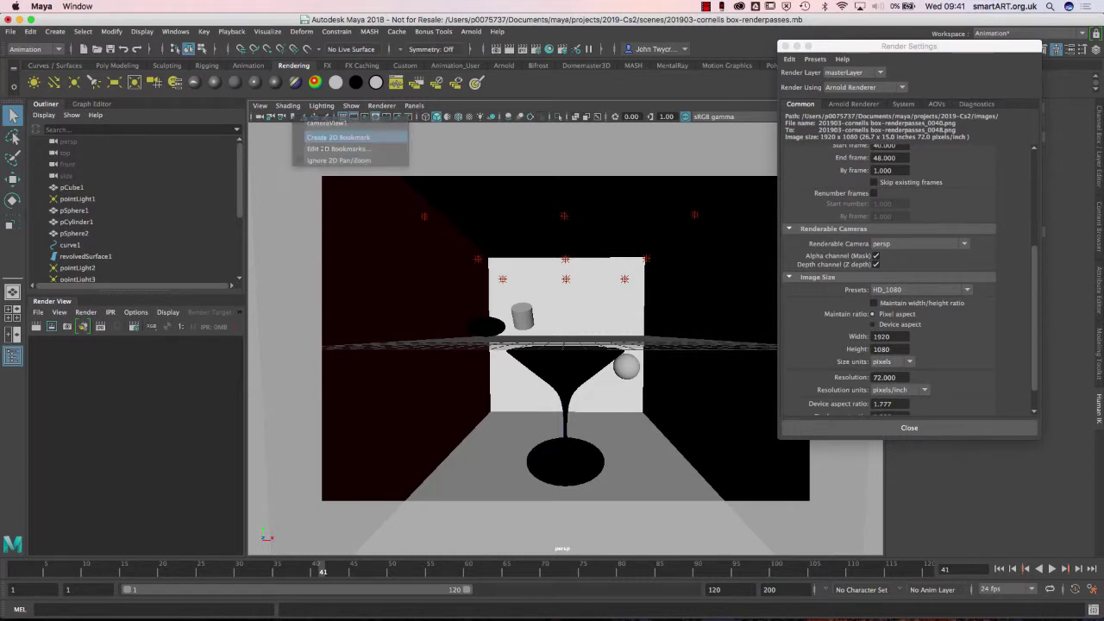
scroll(565, 339, "up", 4)
scroll(565, 339, "down", 10)
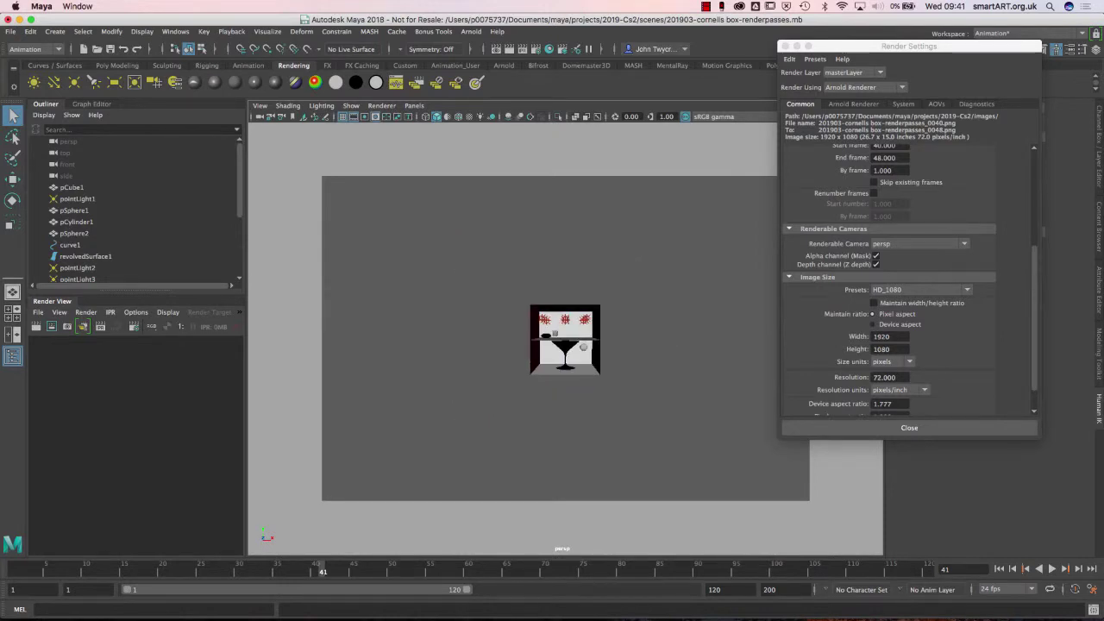
left_click(293, 116)
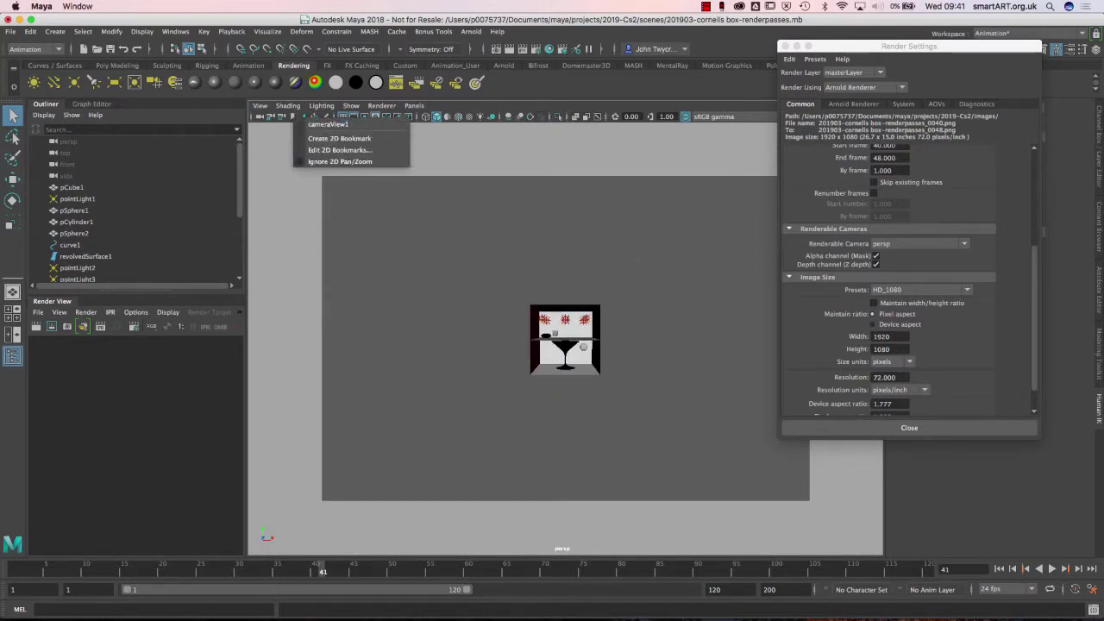
left_click(321, 125)
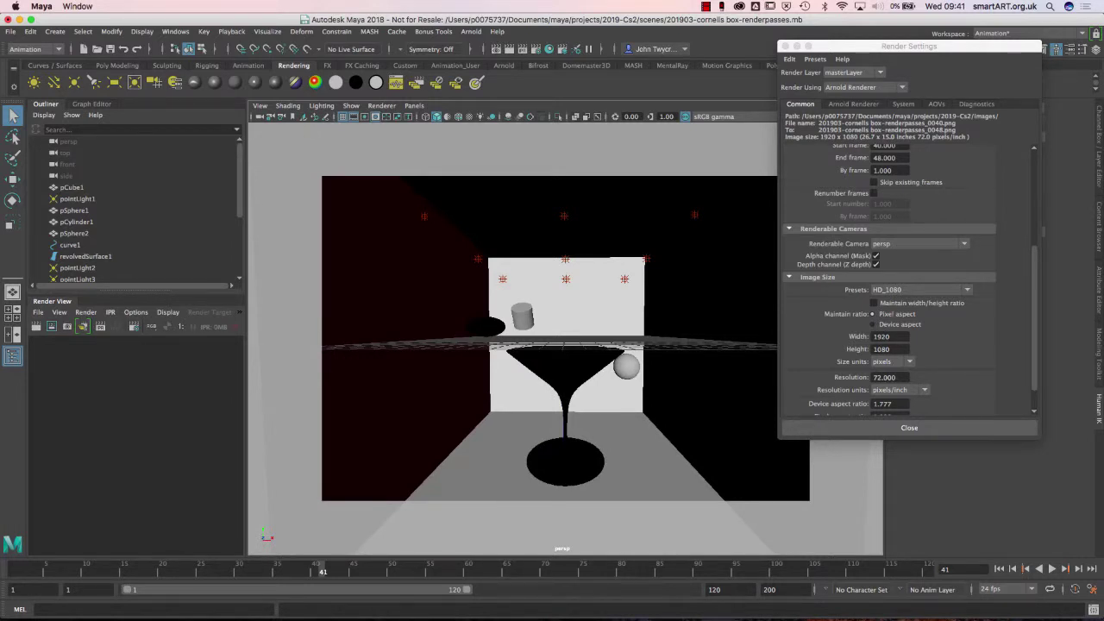
scroll(566, 338, "up", 5)
left_click_drag(565, 338, 690, 339, "alt")
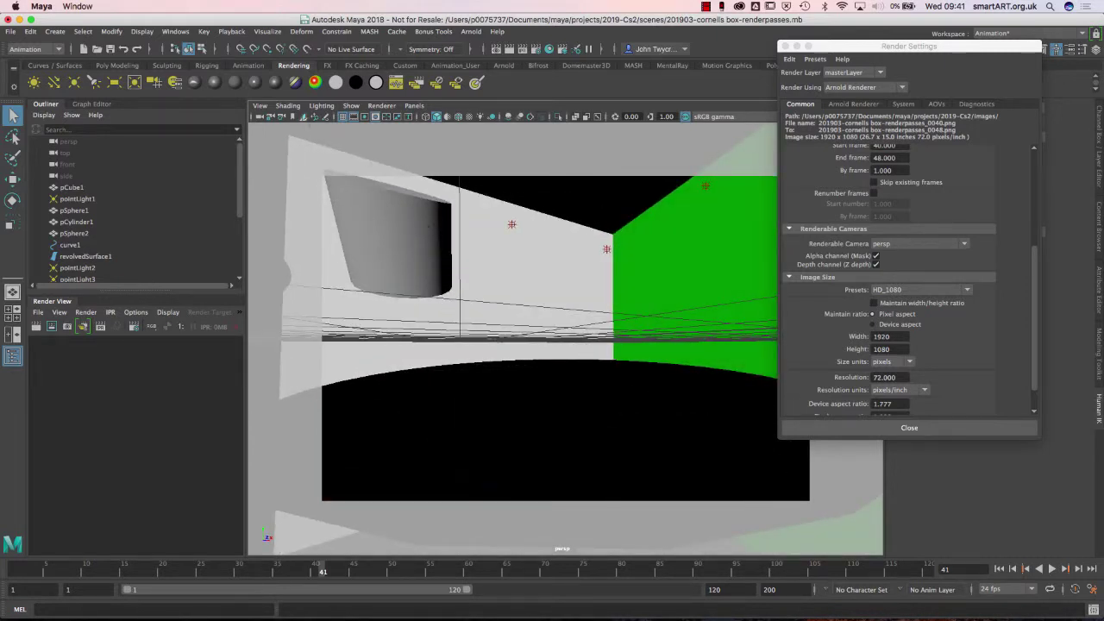
left_click(293, 116)
left_click(327, 124)
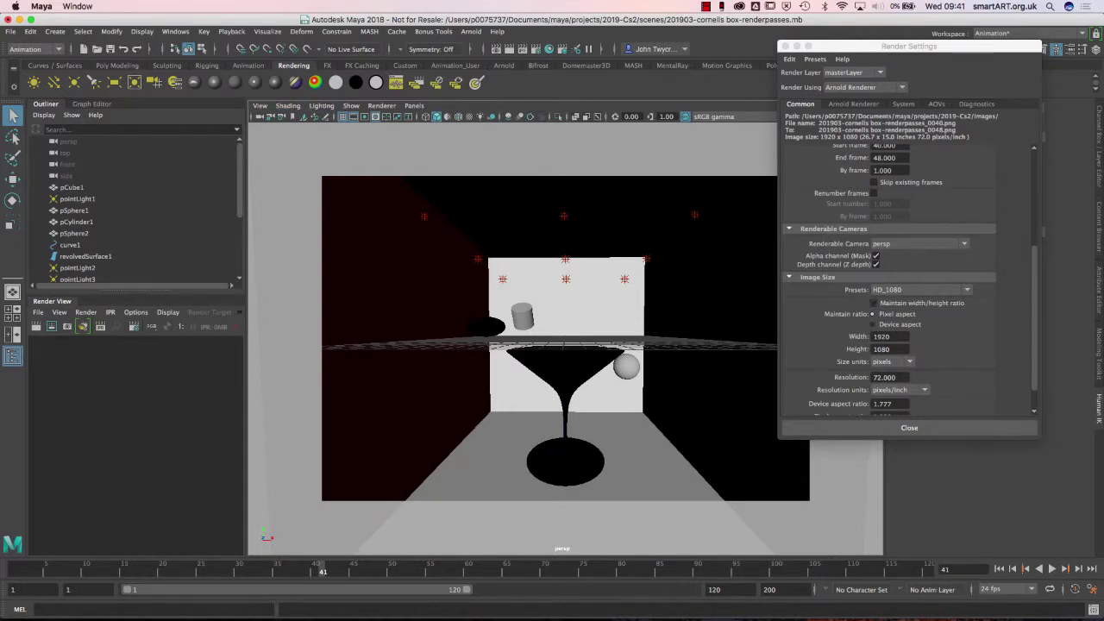
Try the 4k_Square image size preset and replace it with HD_540.
left_click(920, 290)
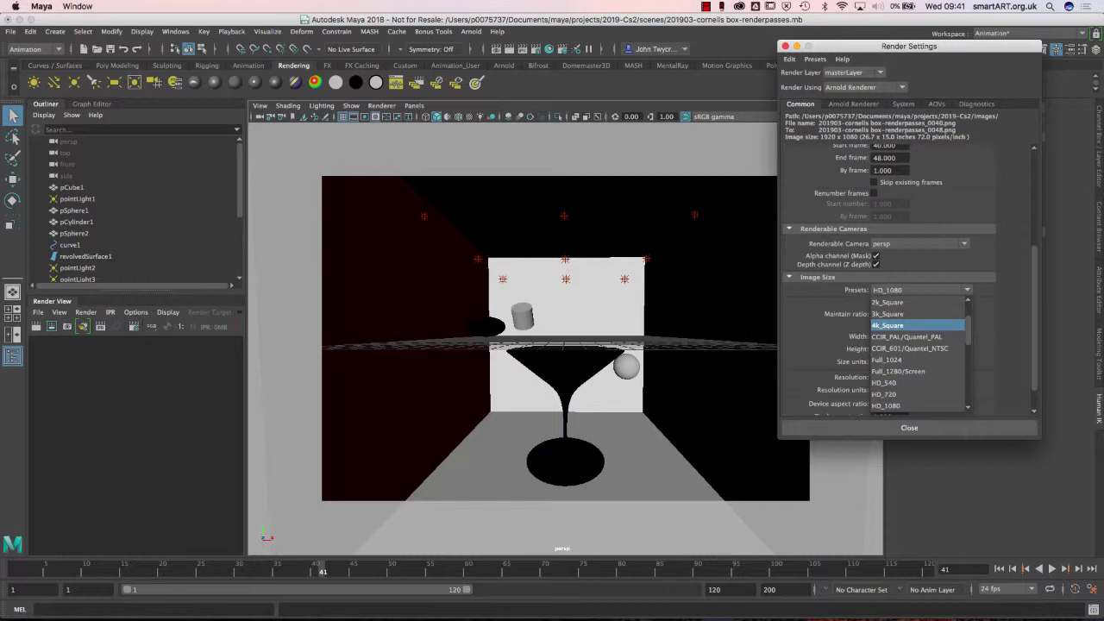
key("Return")
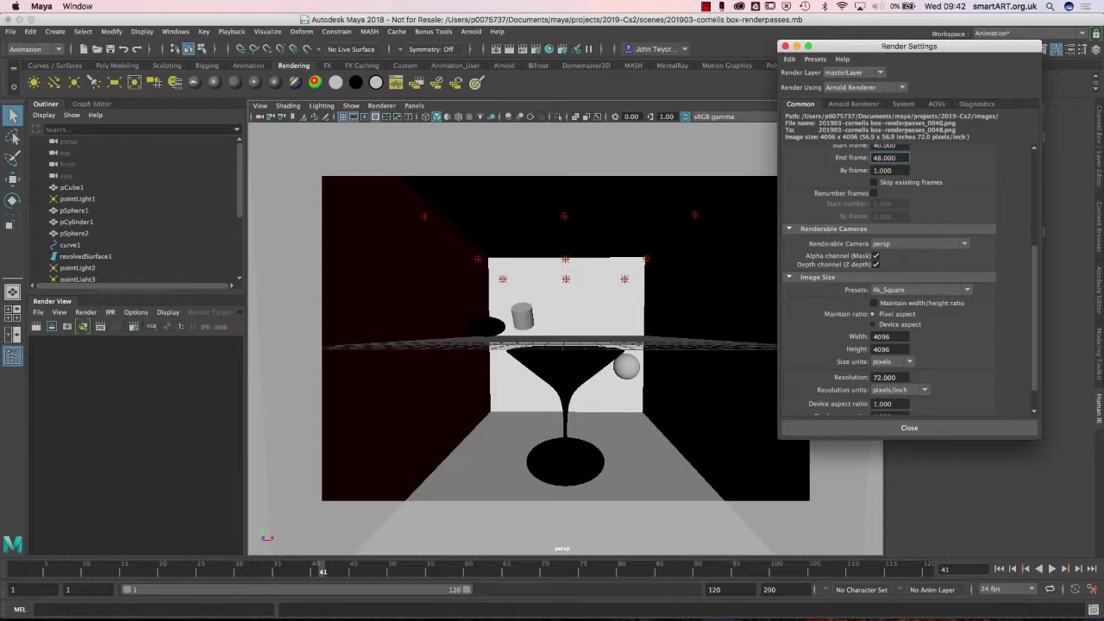
left_click(919, 290)
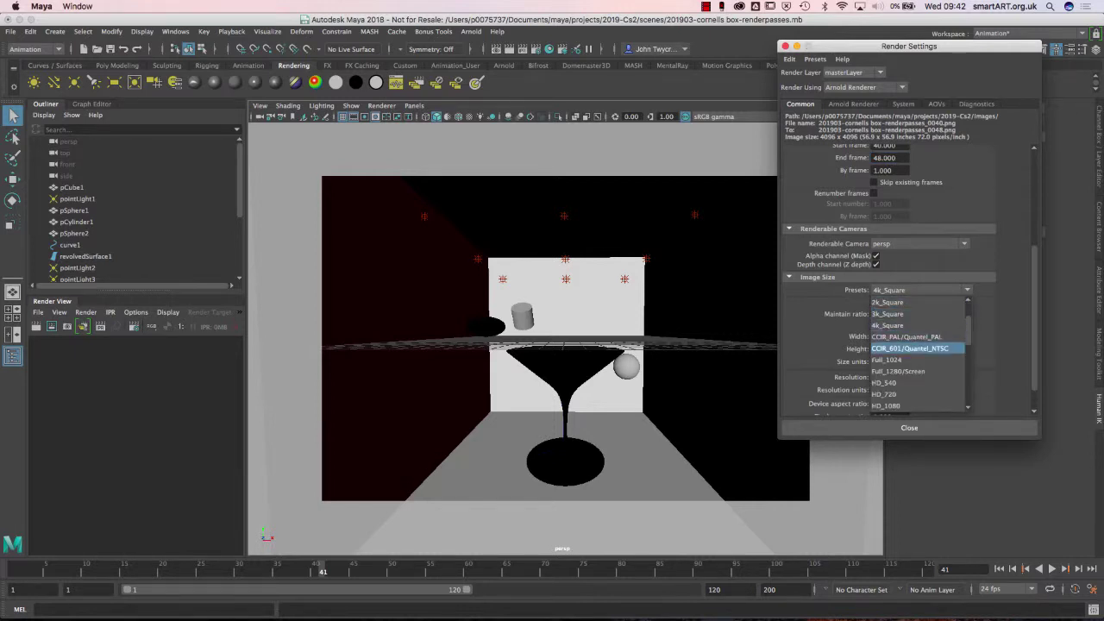
scroll(915, 348, "up", 3)
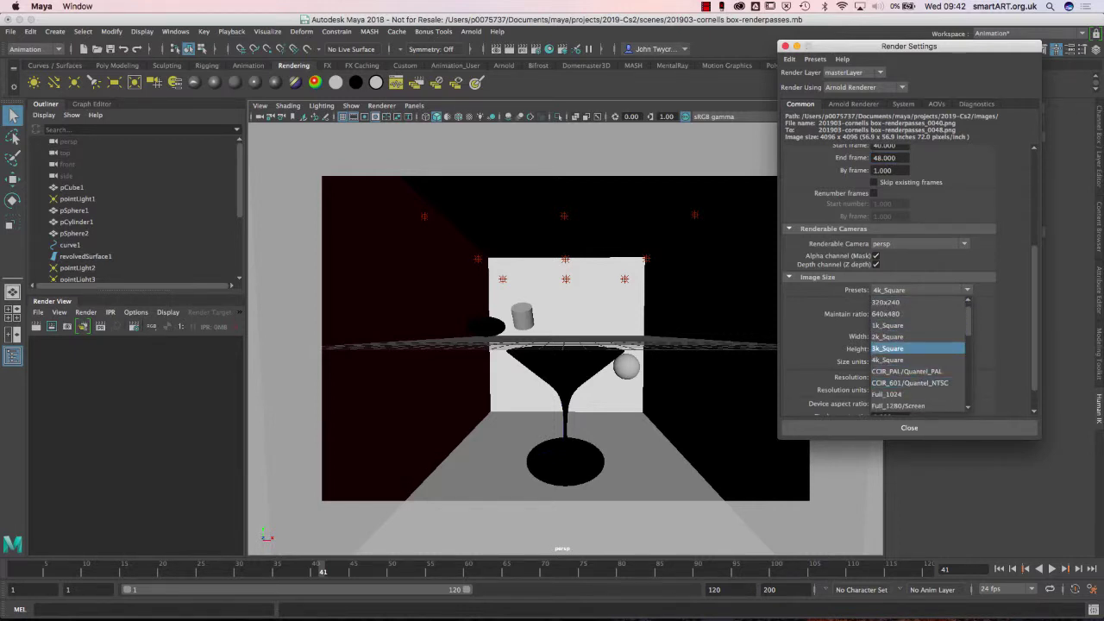
scroll(915, 348, "down", 3)
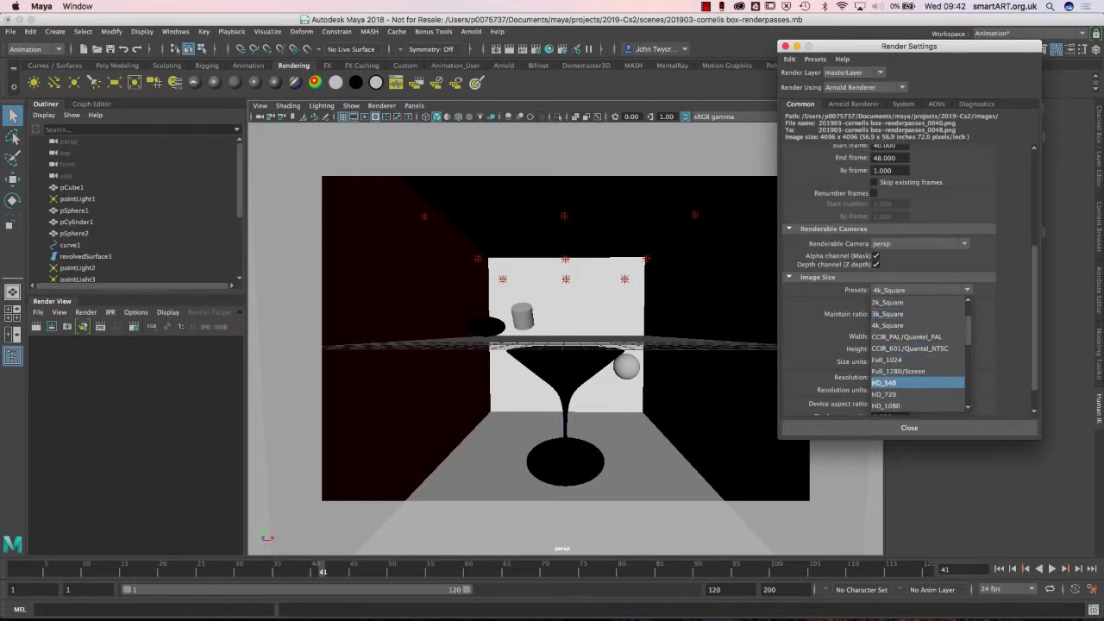
key("Return")
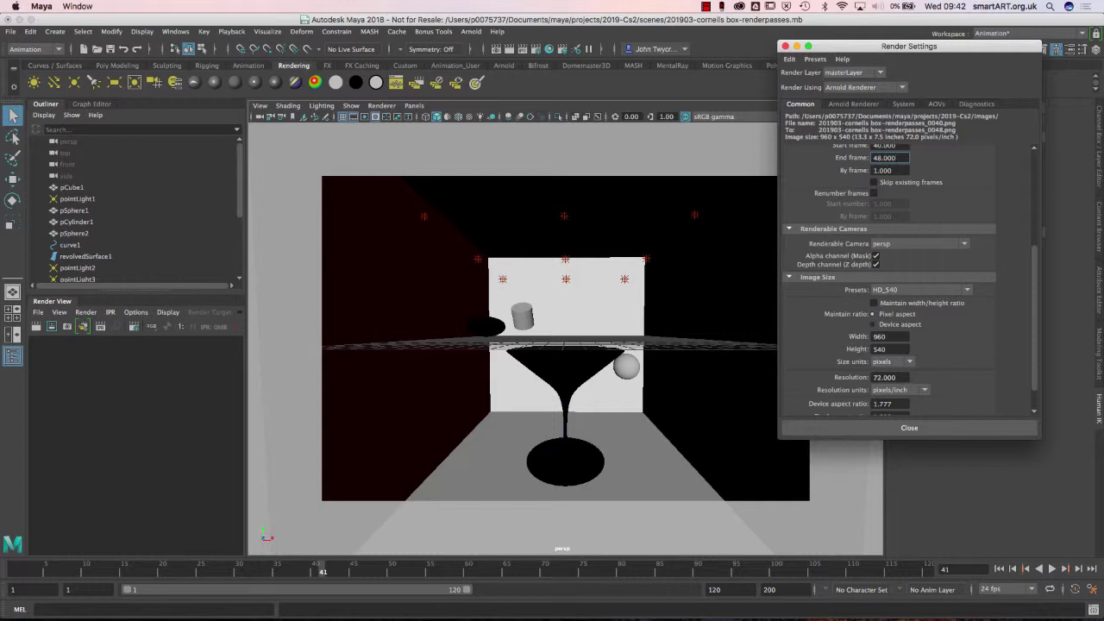
Set the render output's file name prefix to cb_persp.
scroll(910, 276, "down", 3)
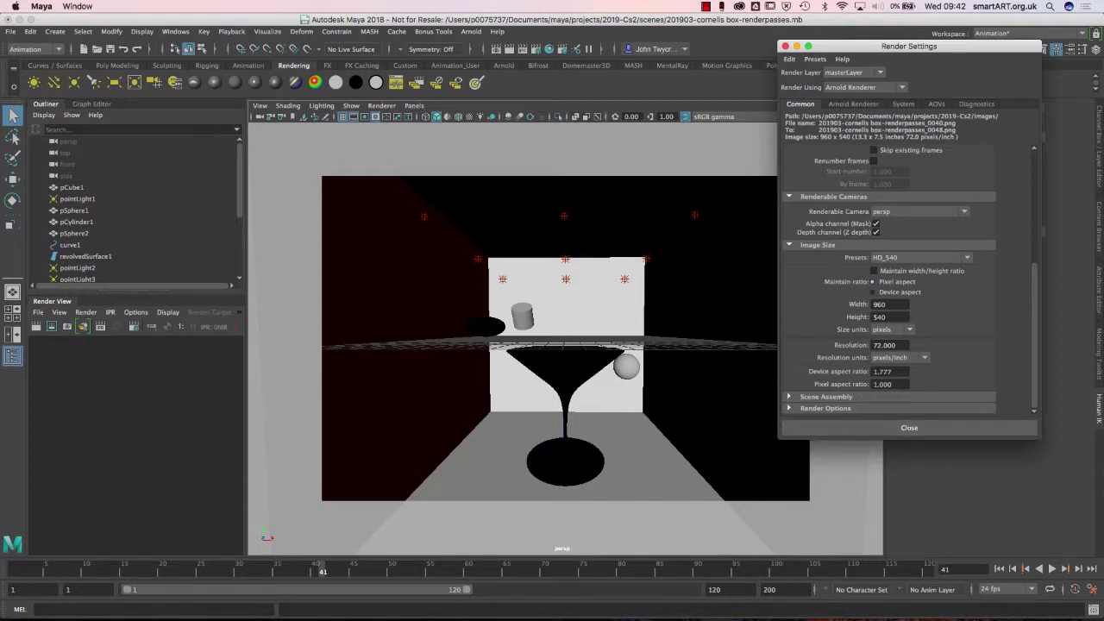
scroll(889, 277, "up", 6)
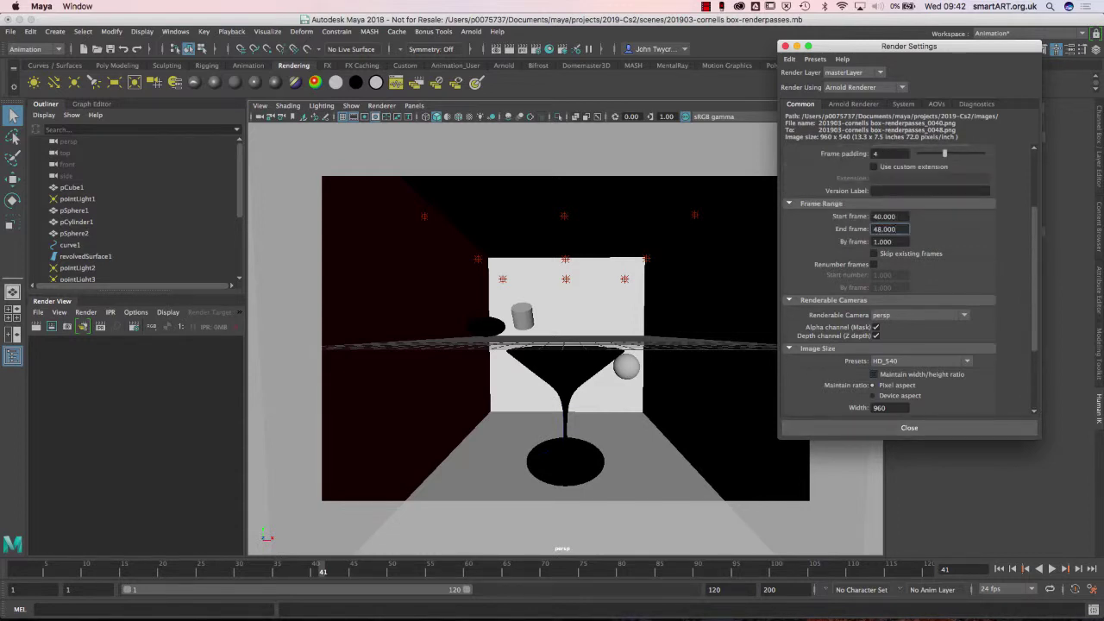
left_click(973, 165)
left_click_drag(960, 164, 873, 164)
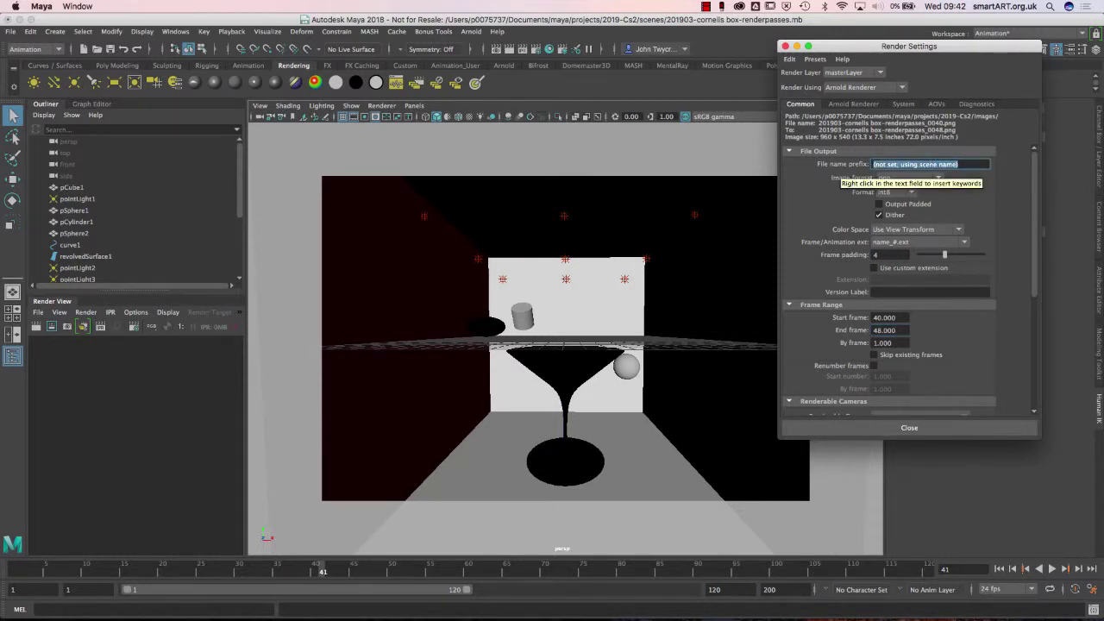
type("ch")
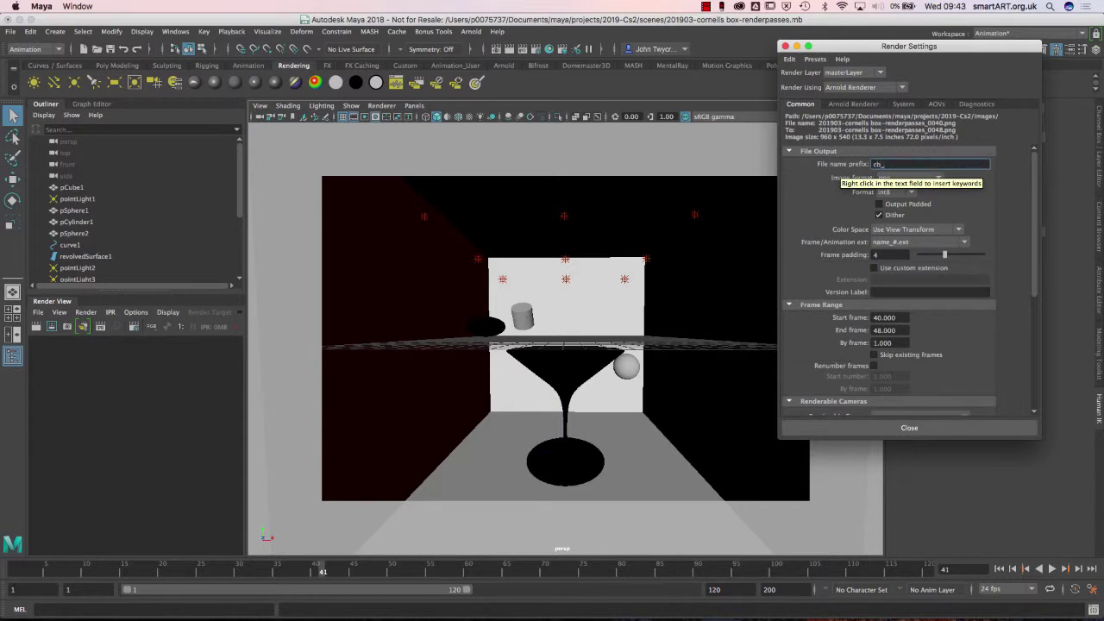
type("_pref")
key("BackSpace")
key("BackSpace")
type("ers")
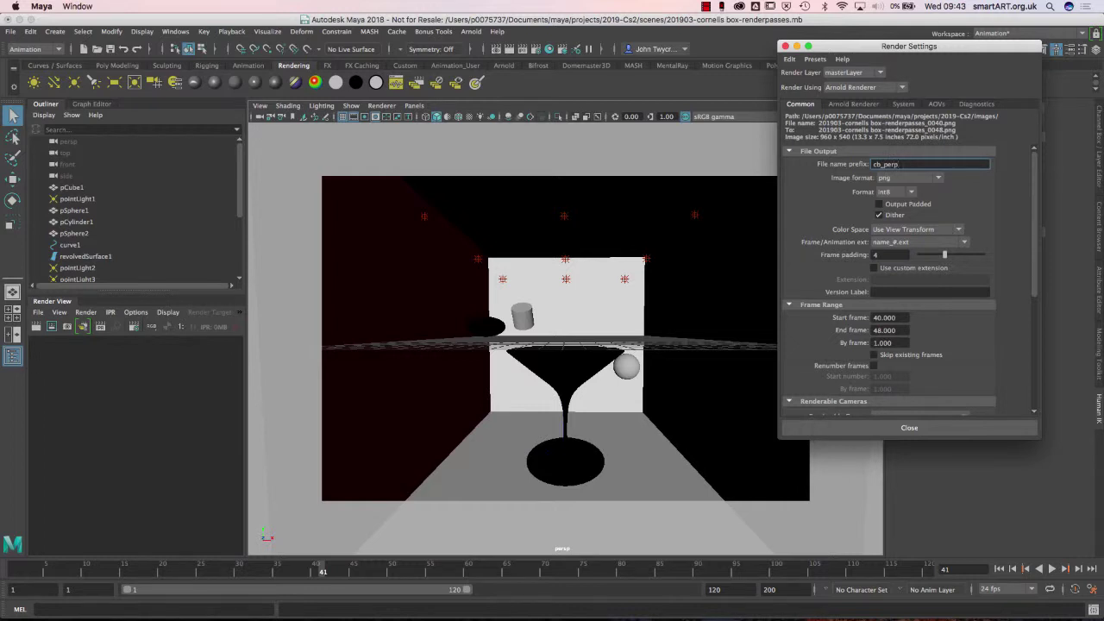
key("BackSpace")
type("sp")
left_click_drag(893, 342, 873, 343)
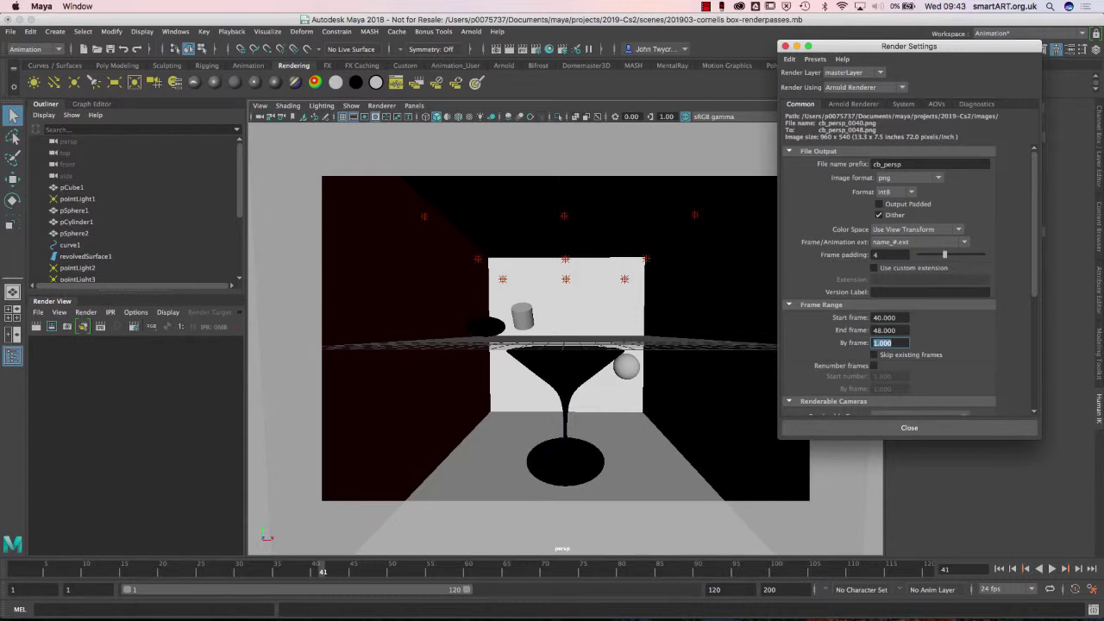
Lower the Arnold Diffuse samples to 2 and enable Adaptive Sampling.
left_click(854, 104)
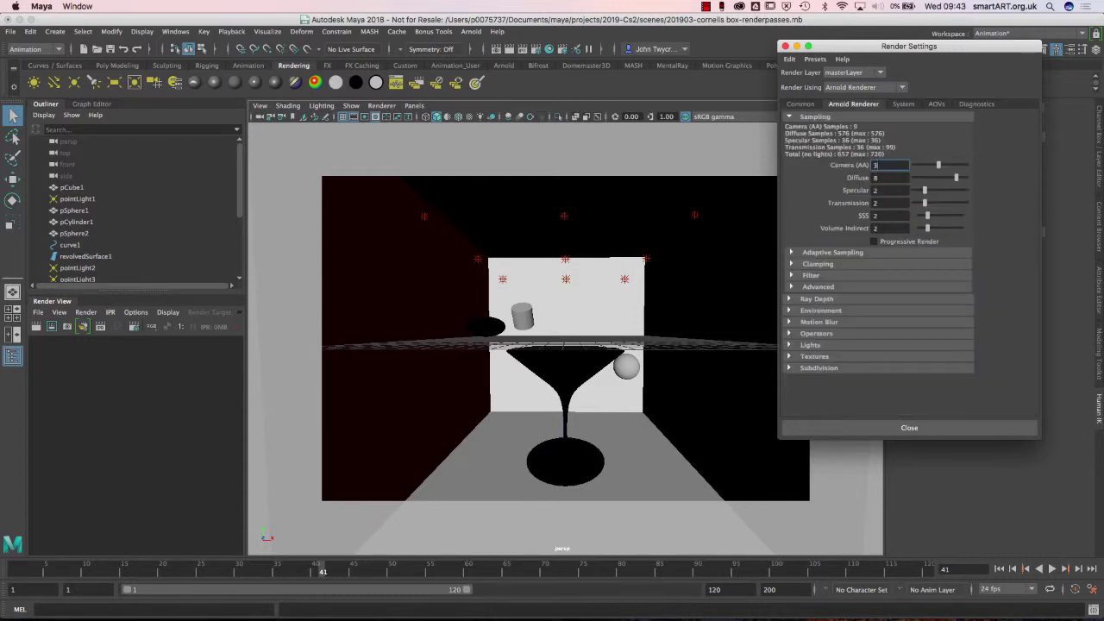
left_click(818, 252)
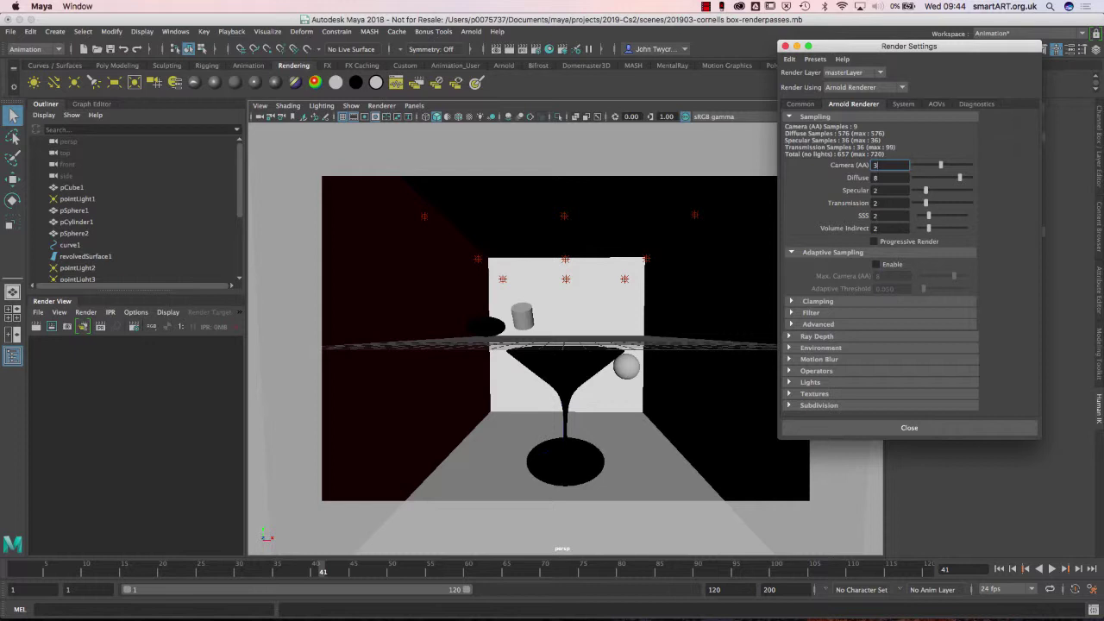
left_click_drag(959, 177, 926, 177)
left_click(877, 264)
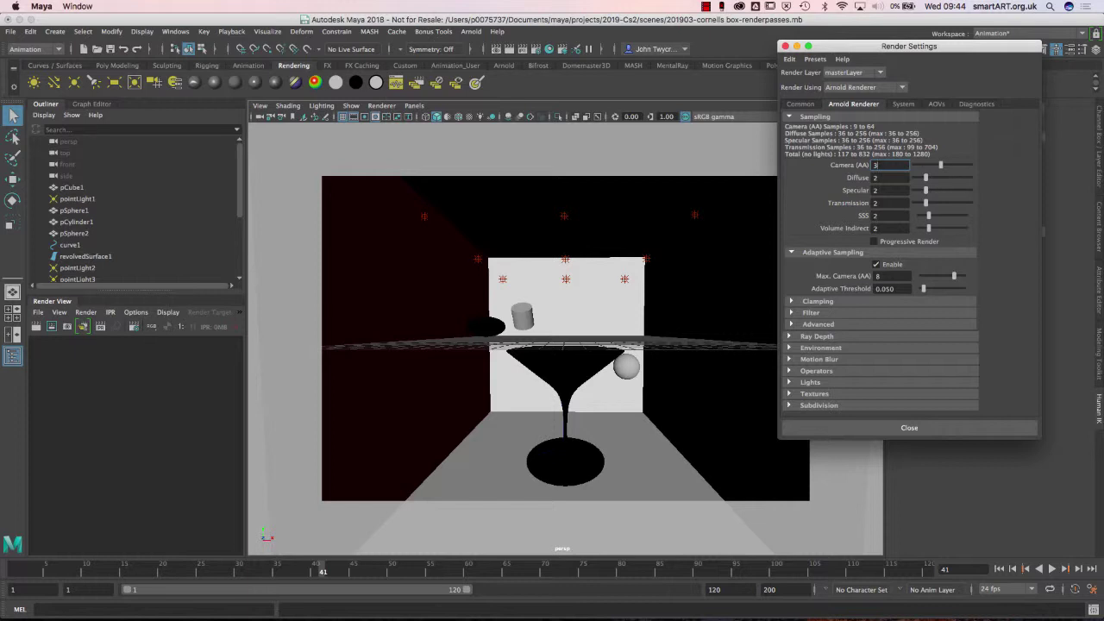
Confirm 3 Camera (AA) samples with Adaptive Sampling turned off, and save the scene.
key("Return")
left_click(876, 264)
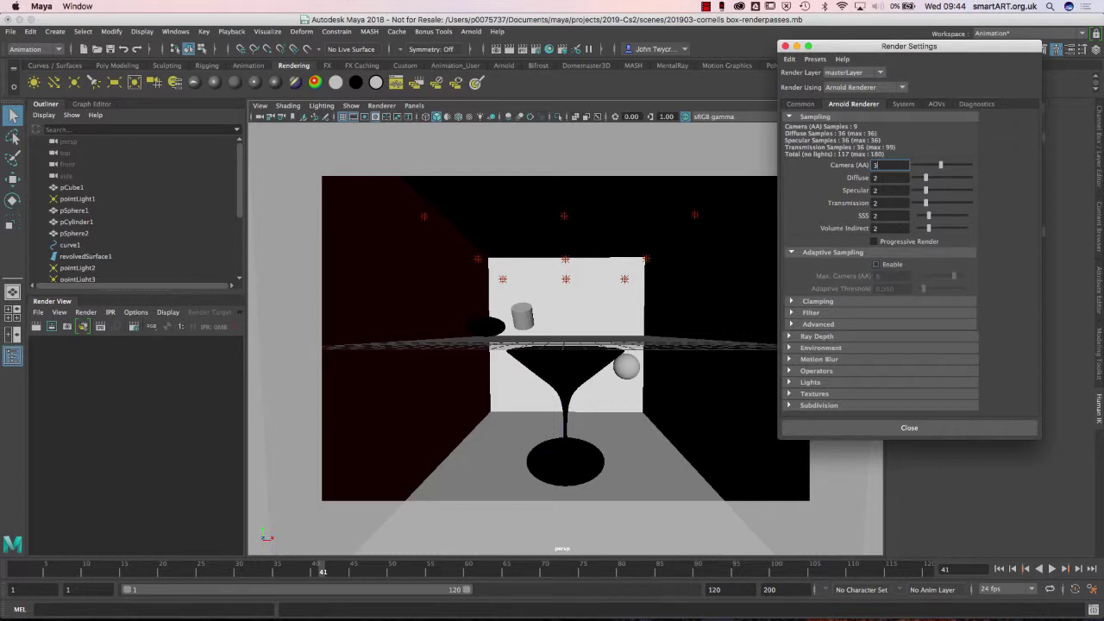
left_click_drag(837, 46, 885, 82)
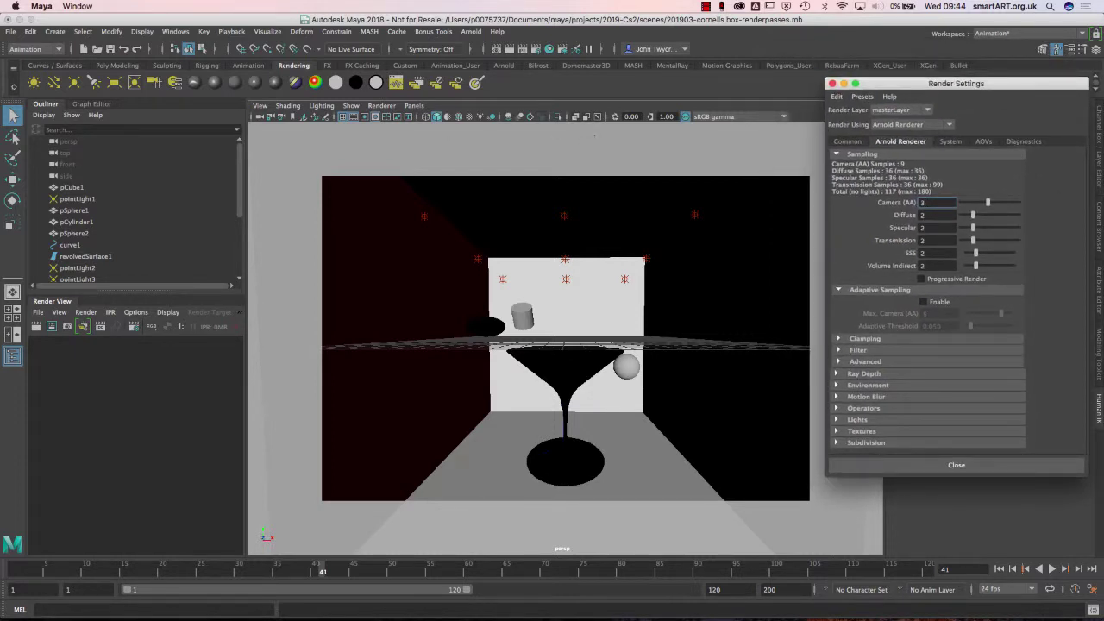
left_click(111, 48)
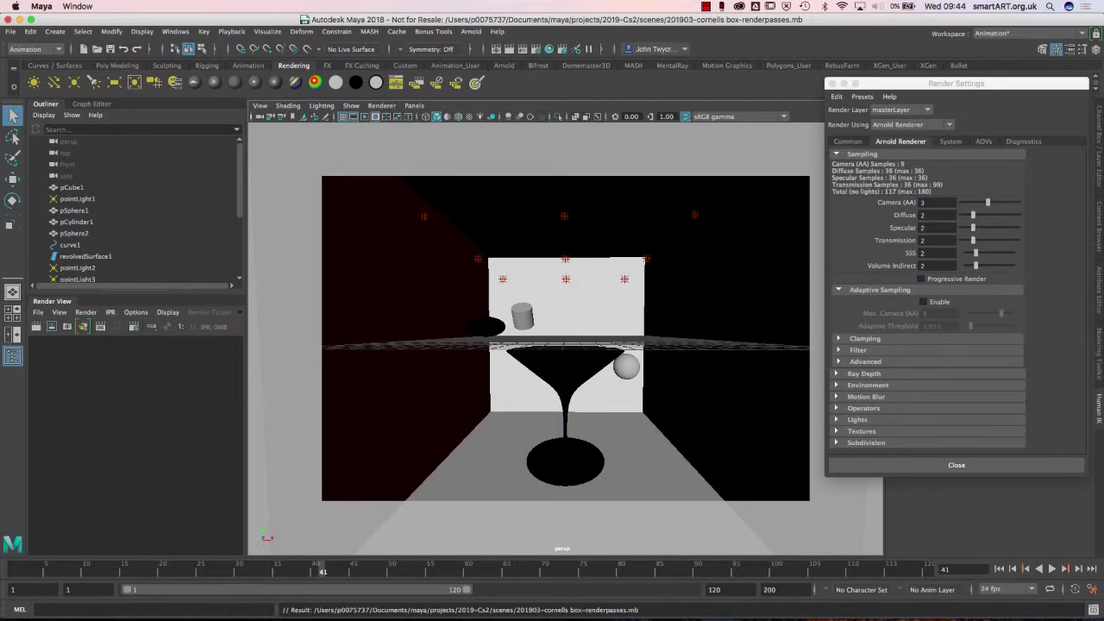
Examine the light types offered by Arnold and compare them with Maya's standard lights.
left_click(471, 31)
mouse_move(517, 89)
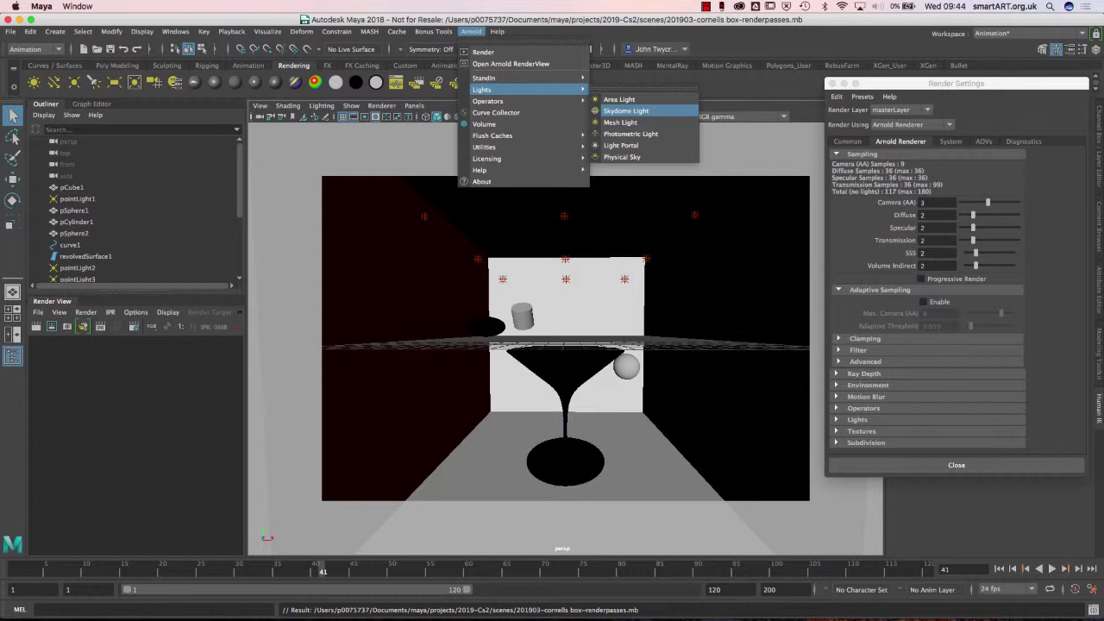
key("Escape")
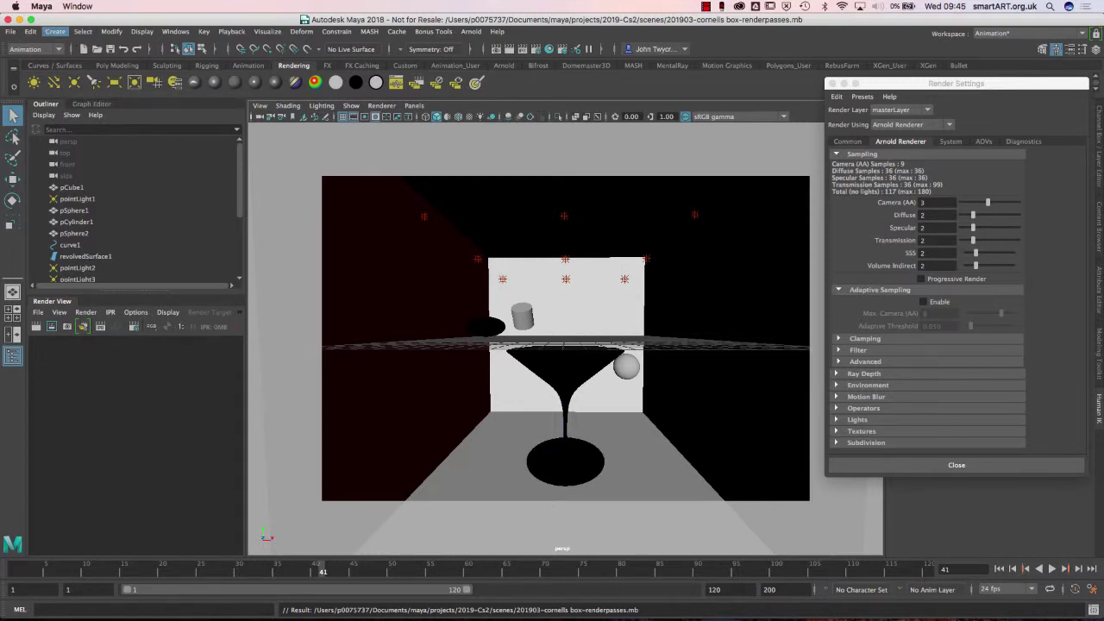
left_click(54, 31)
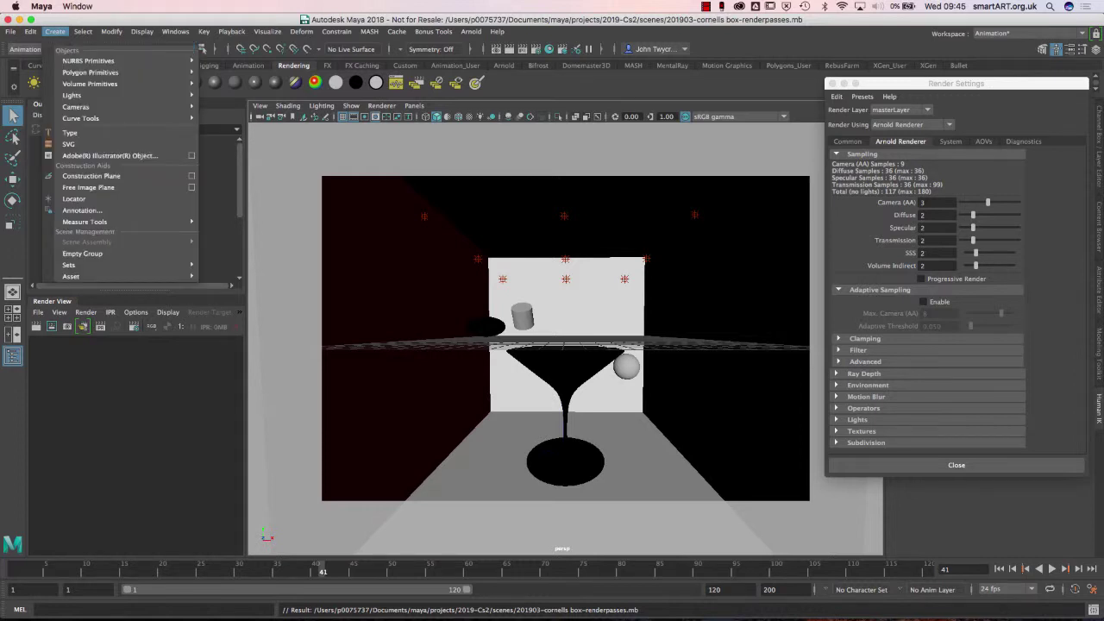
mouse_move(129, 95)
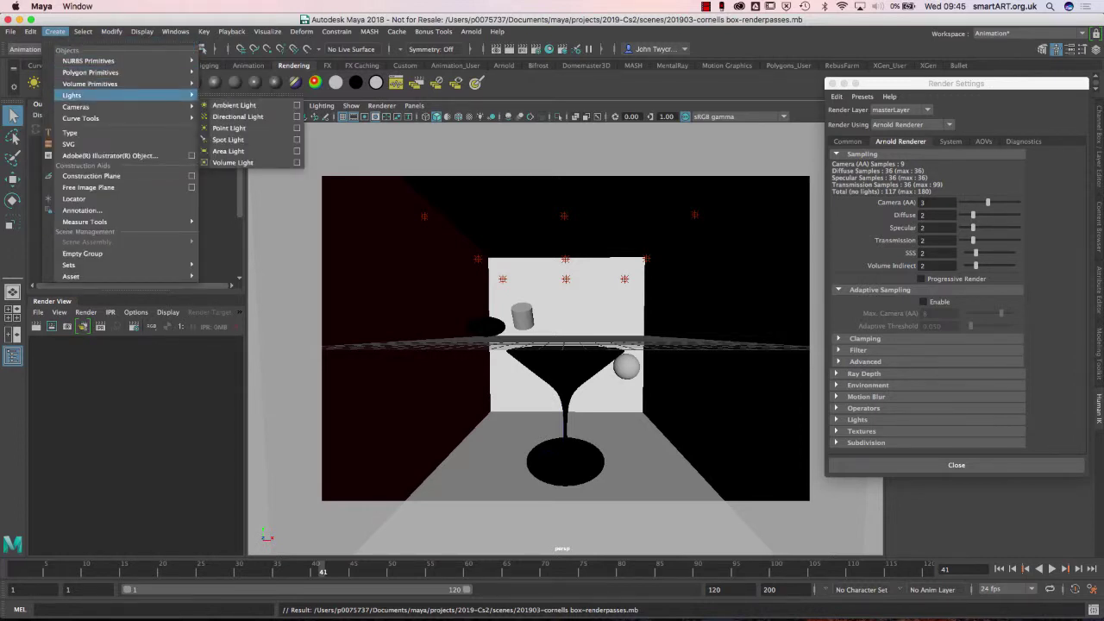
mouse_move(471, 31)
left_click(509, 63)
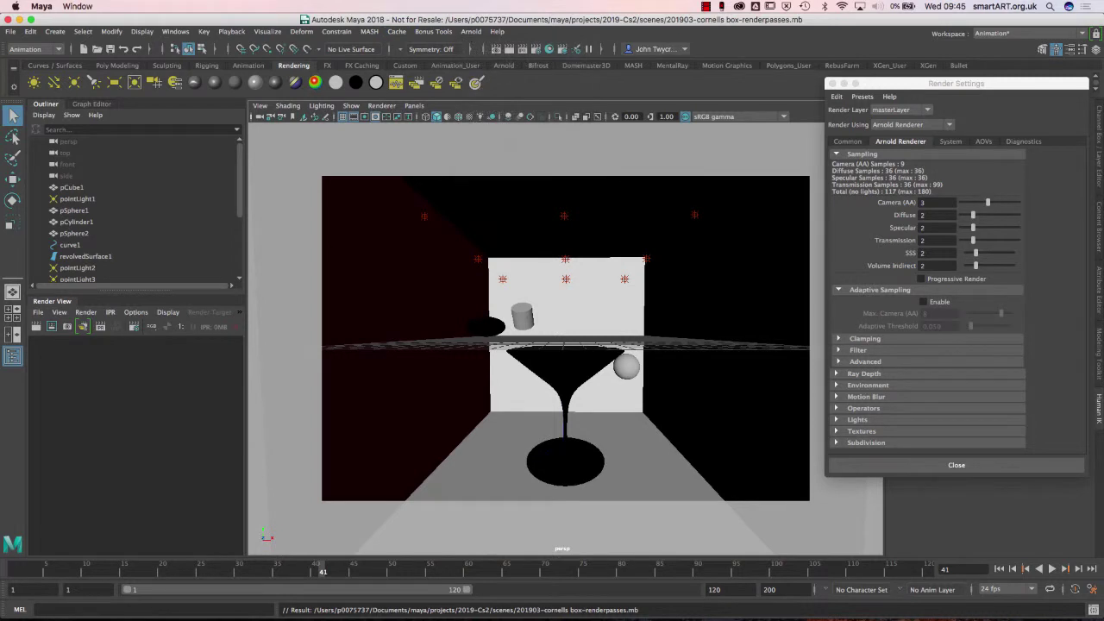
left_click(471, 31)
mouse_move(483, 90)
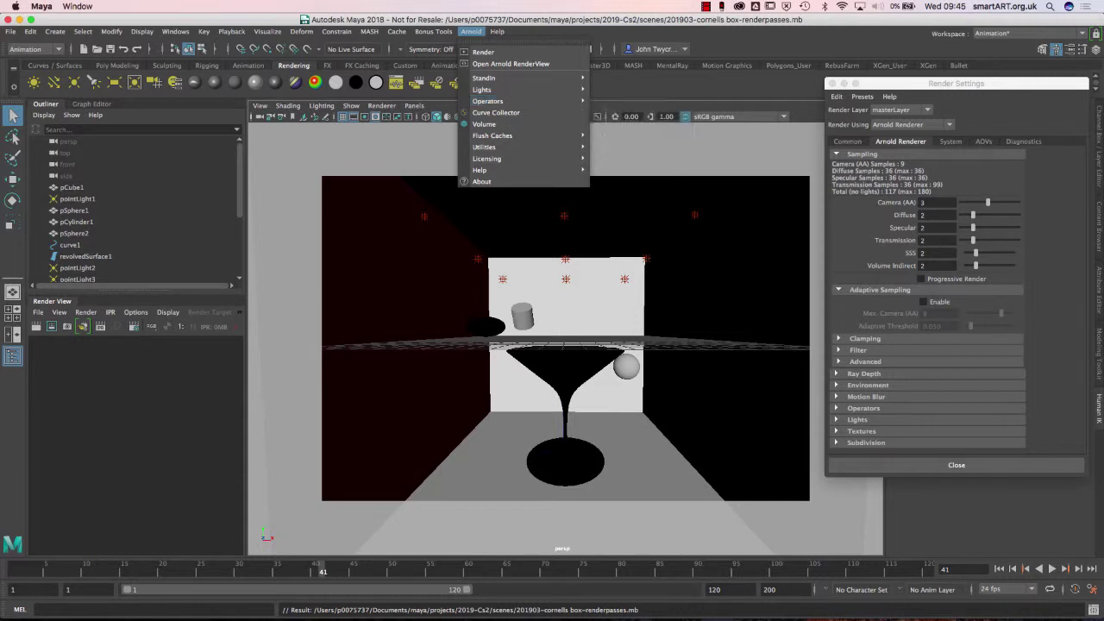
key("Escape")
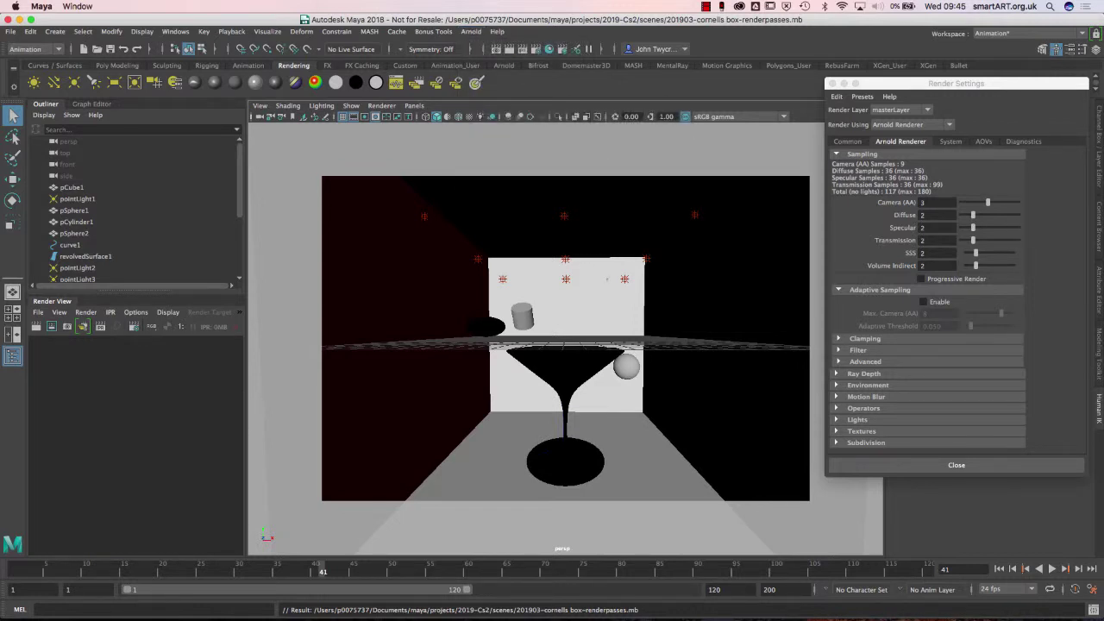
Turn on textured display in the viewport, try lighting it with all scene lights, and save the scene.
left_click(468, 117)
key("7")
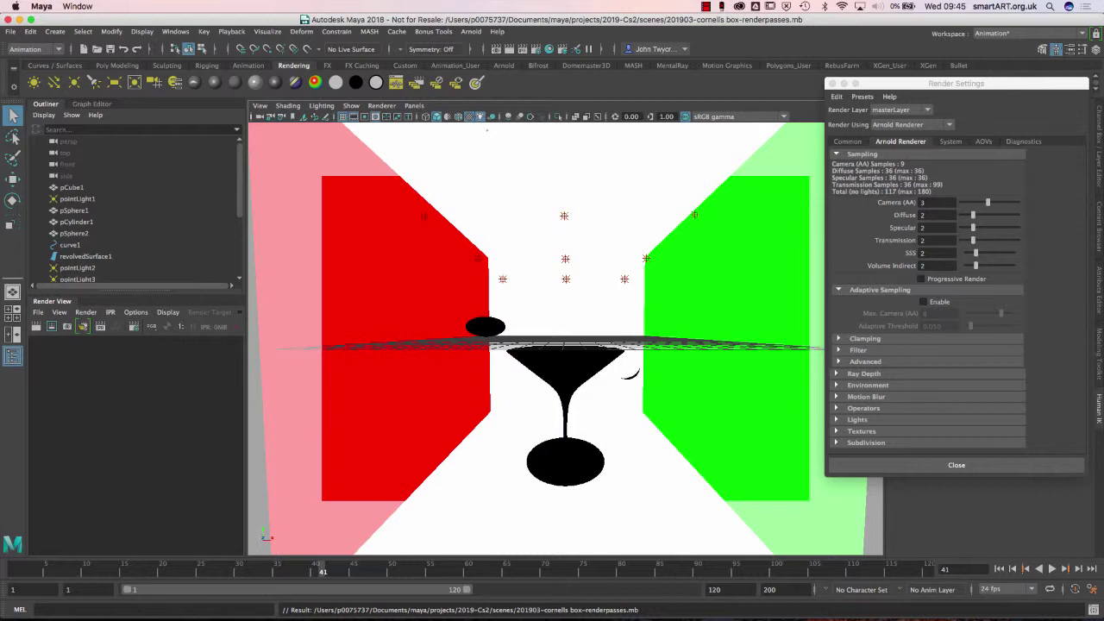
left_click(481, 116)
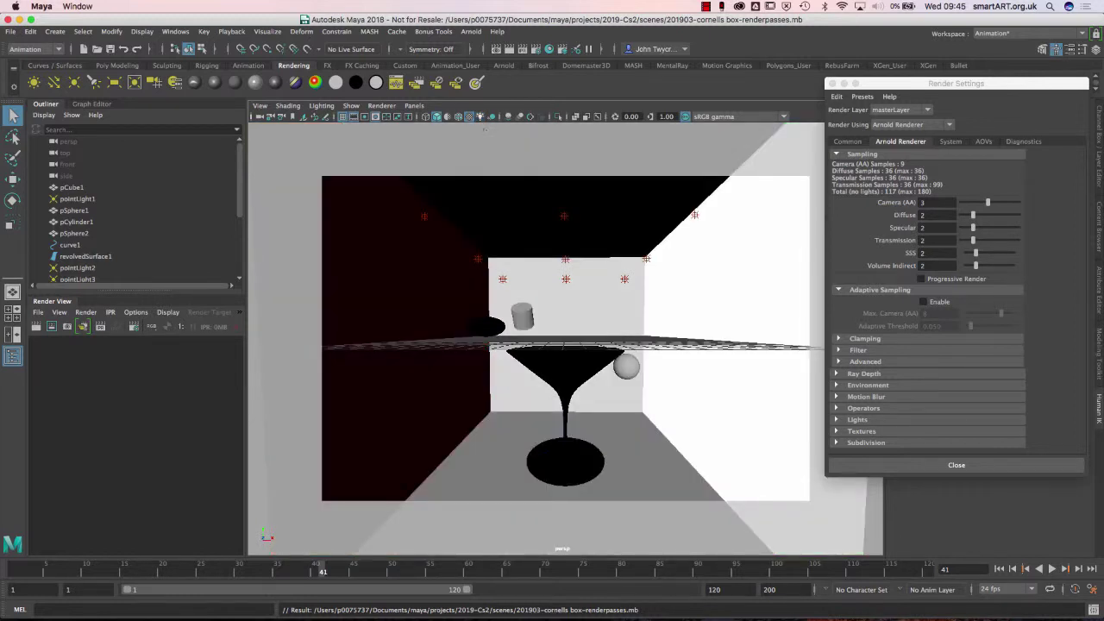
left_click(109, 48)
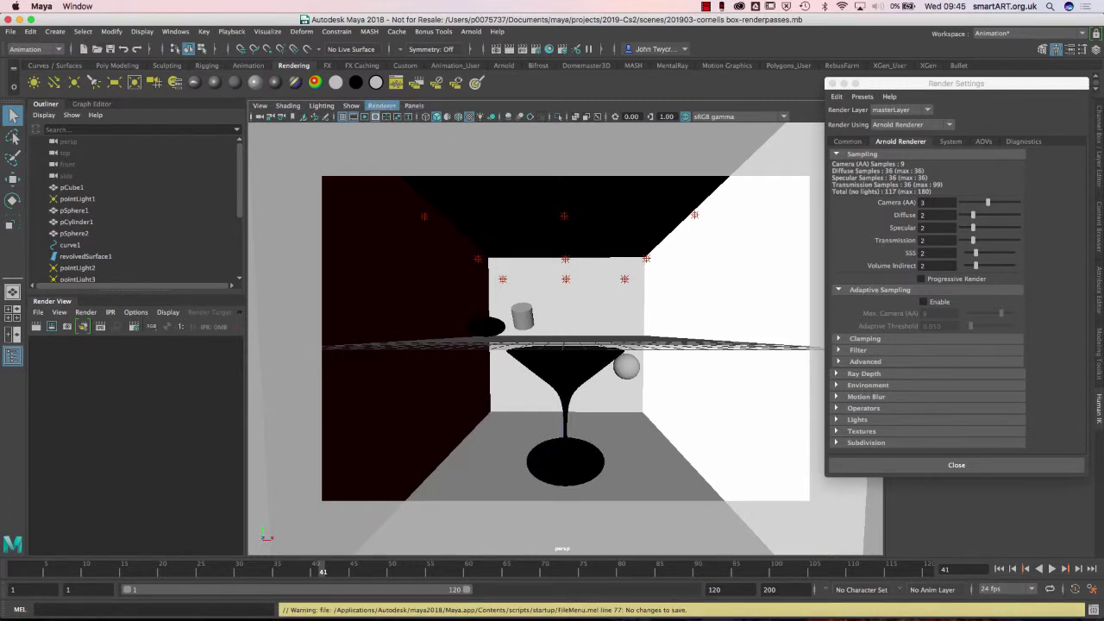
Preview the perspective view with the Arnold viewport renderer and stop the render.
left_click(381, 105)
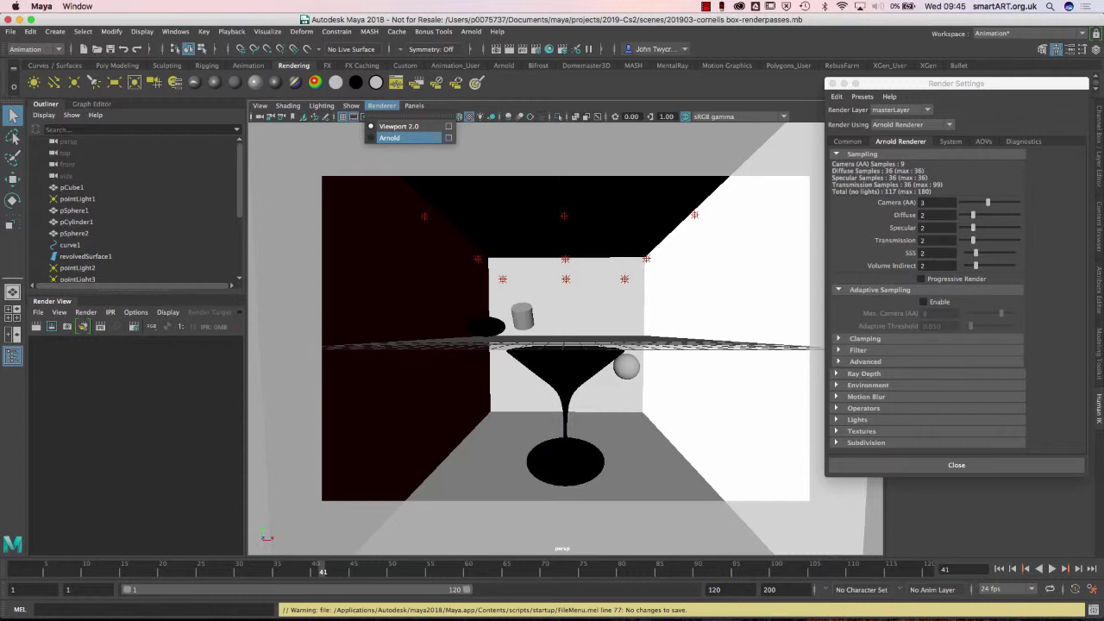
left_click(389, 138)
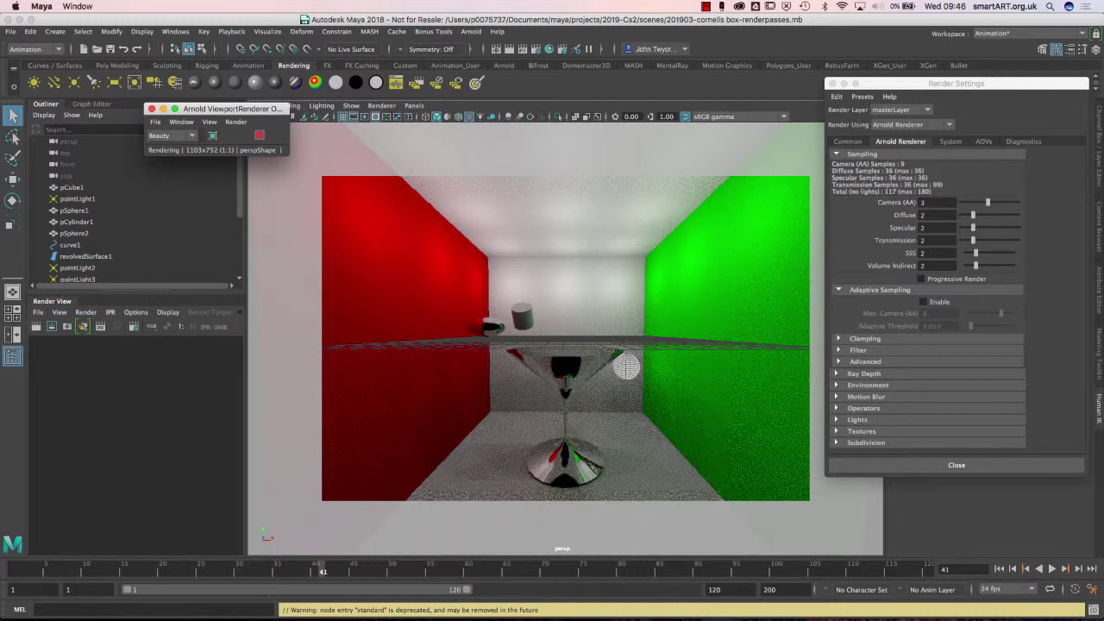
left_click(259, 134)
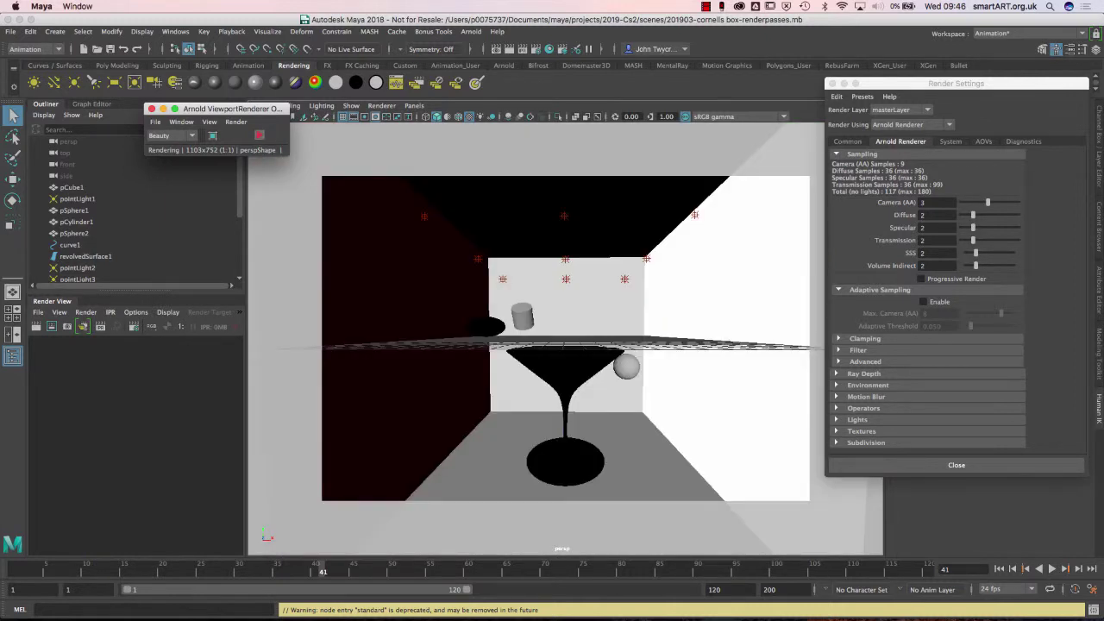
left_click_drag(228, 109, 181, 131)
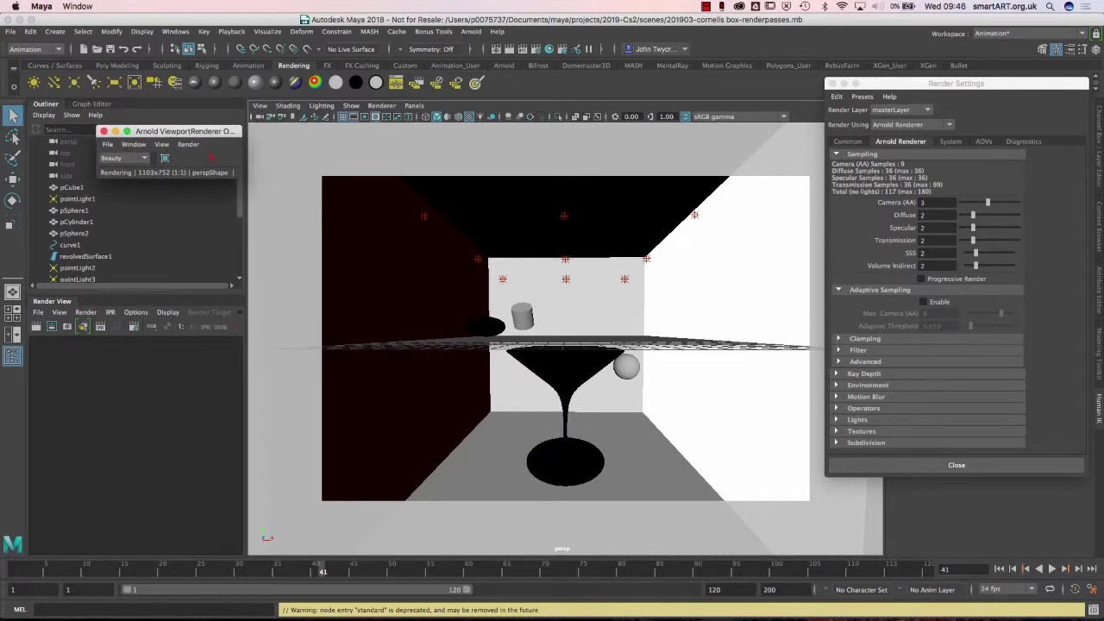
left_click(123, 157)
left_click(122, 168)
left_click(189, 144)
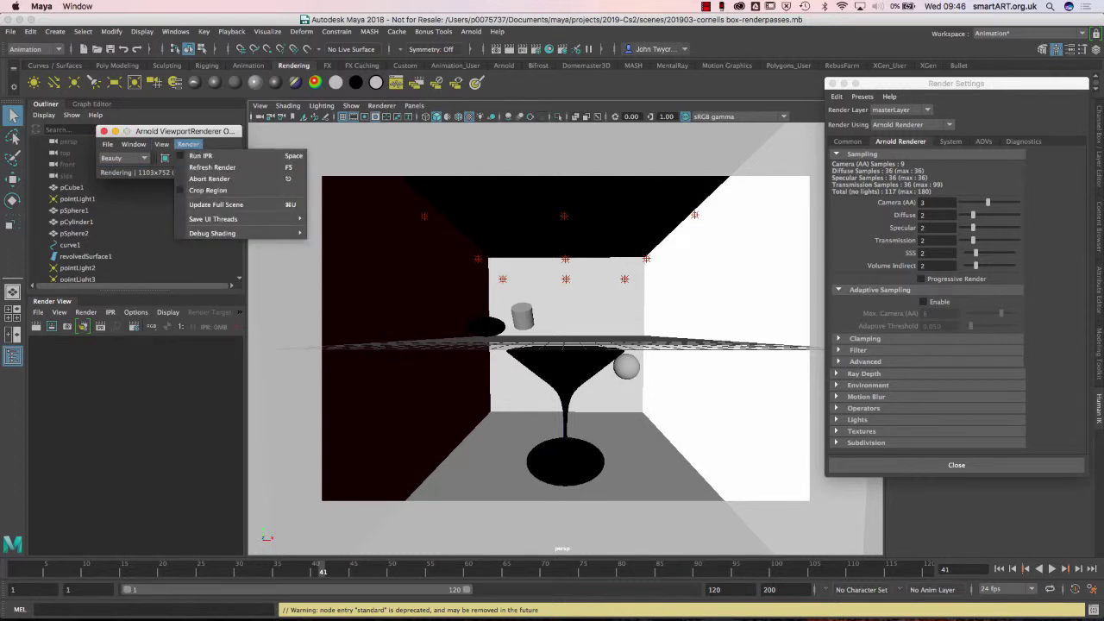
key("Escape")
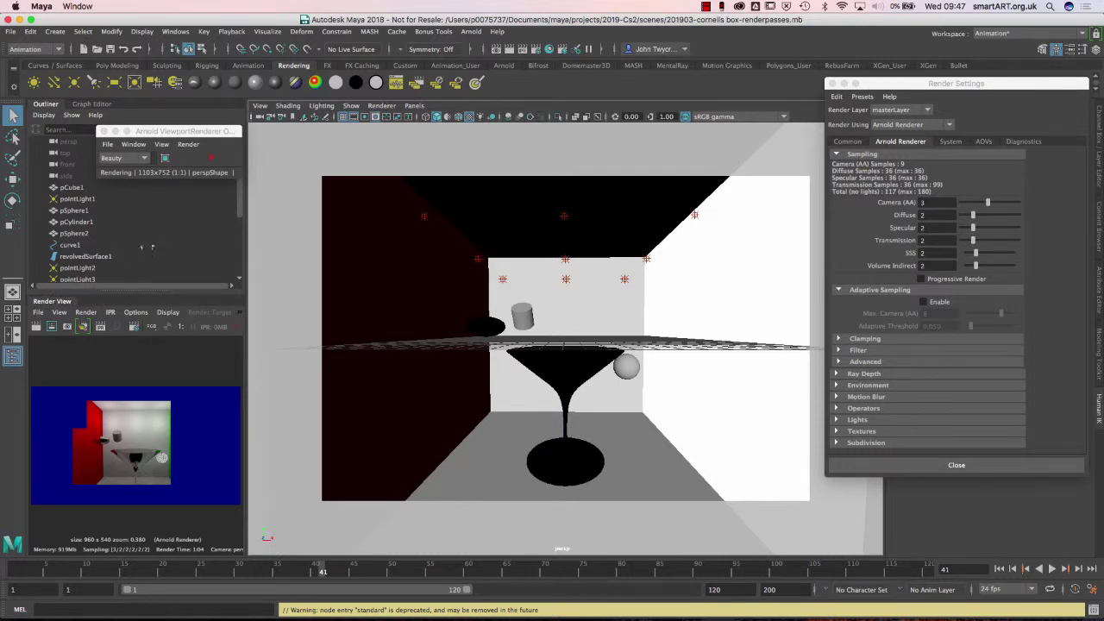
Undock and enlarge the Render View to inspect the test render of the Cornell box.
left_click_drag(164, 132, 179, 106)
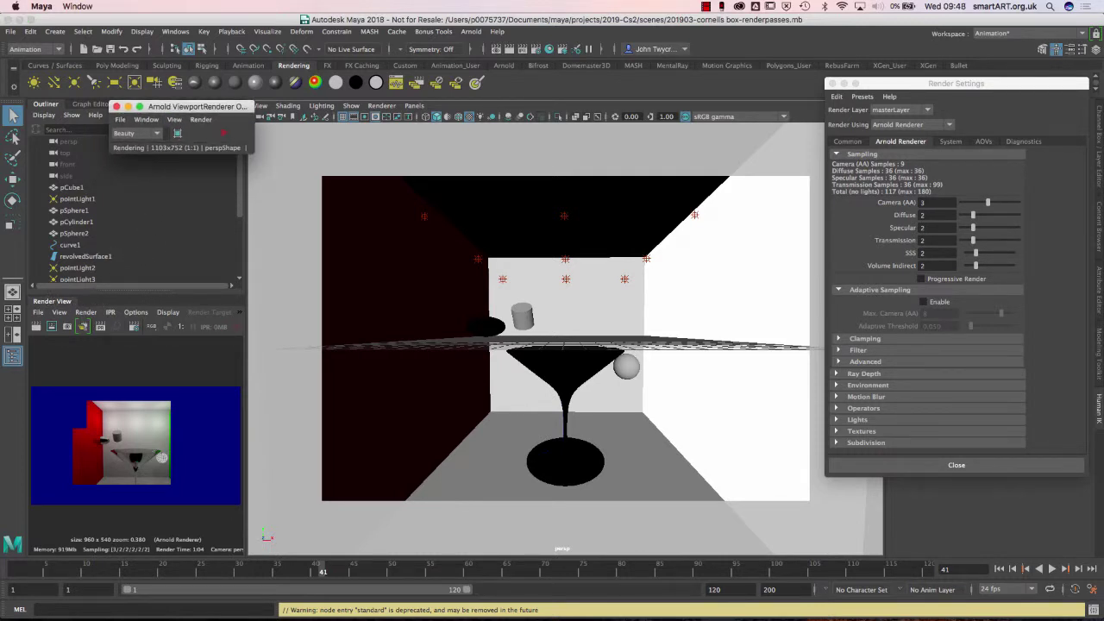
left_click_drag(56, 304, 240, 286)
left_click(243, 272)
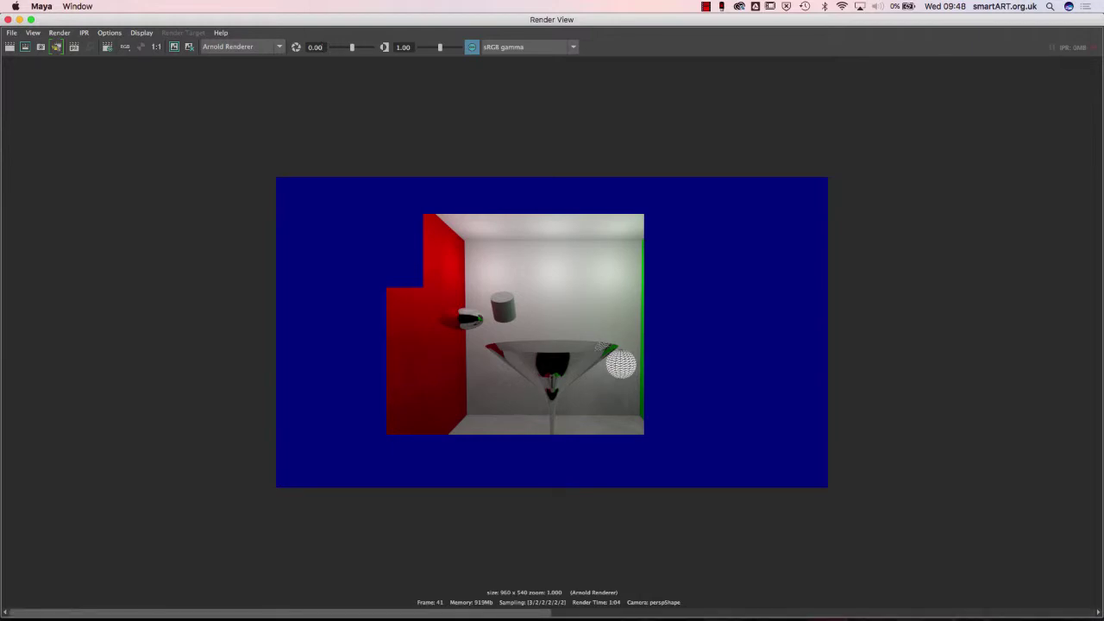
left_click(84, 32)
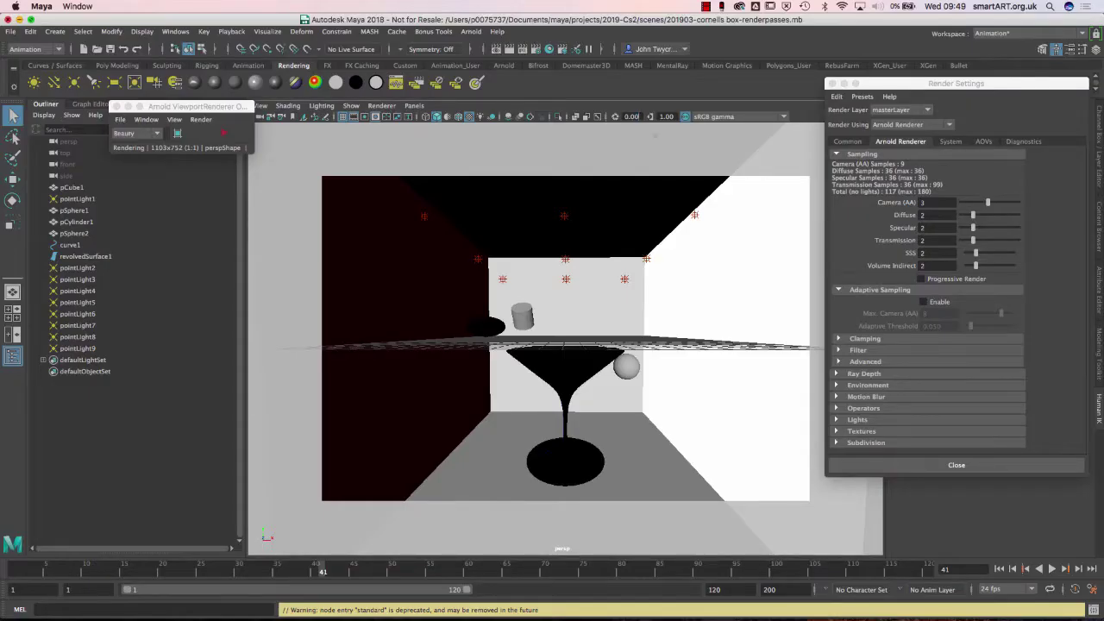
Set the output's Frame/Animation extension to name (Single Frame) and review the remaining Common render settings.
left_click_drag(890, 84, 820, 43)
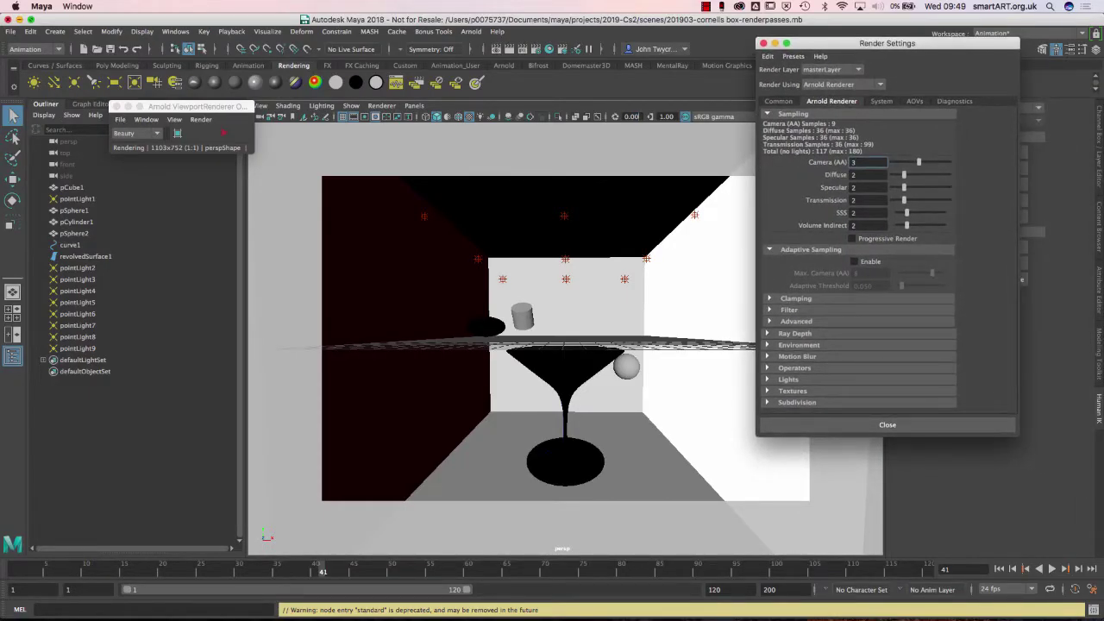
left_click(779, 101)
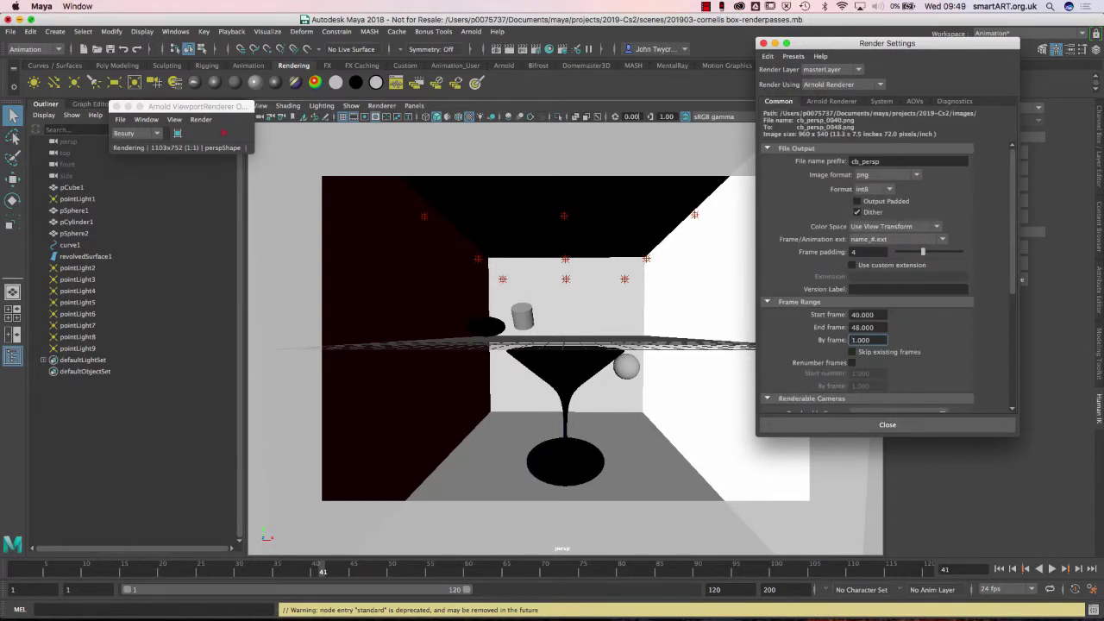
scroll(889, 276, "down", 4)
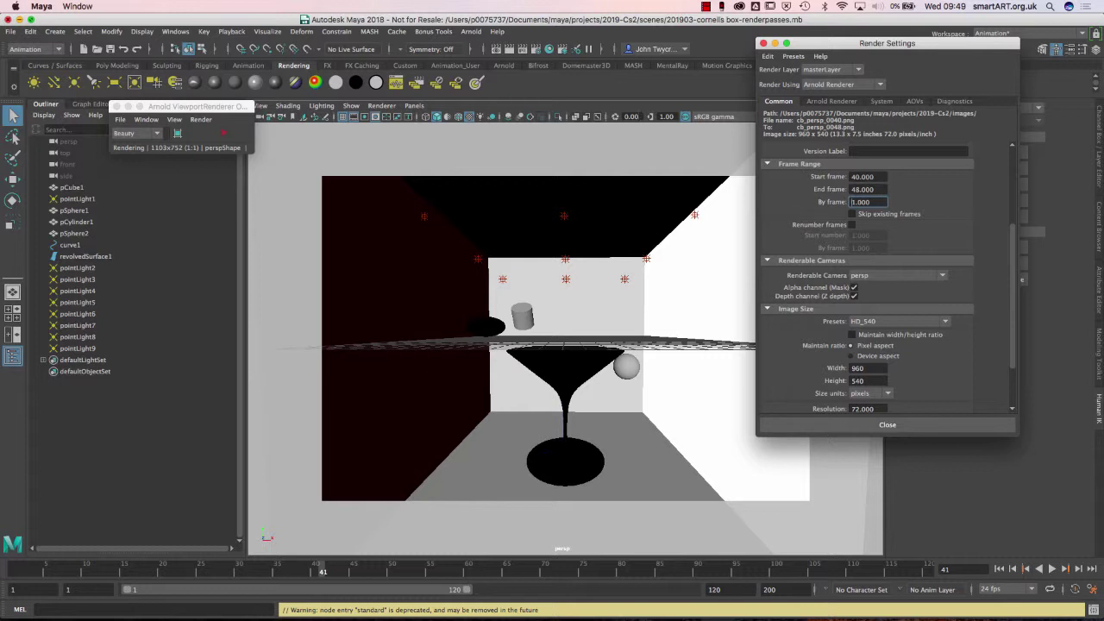
scroll(887, 276, "up", 3)
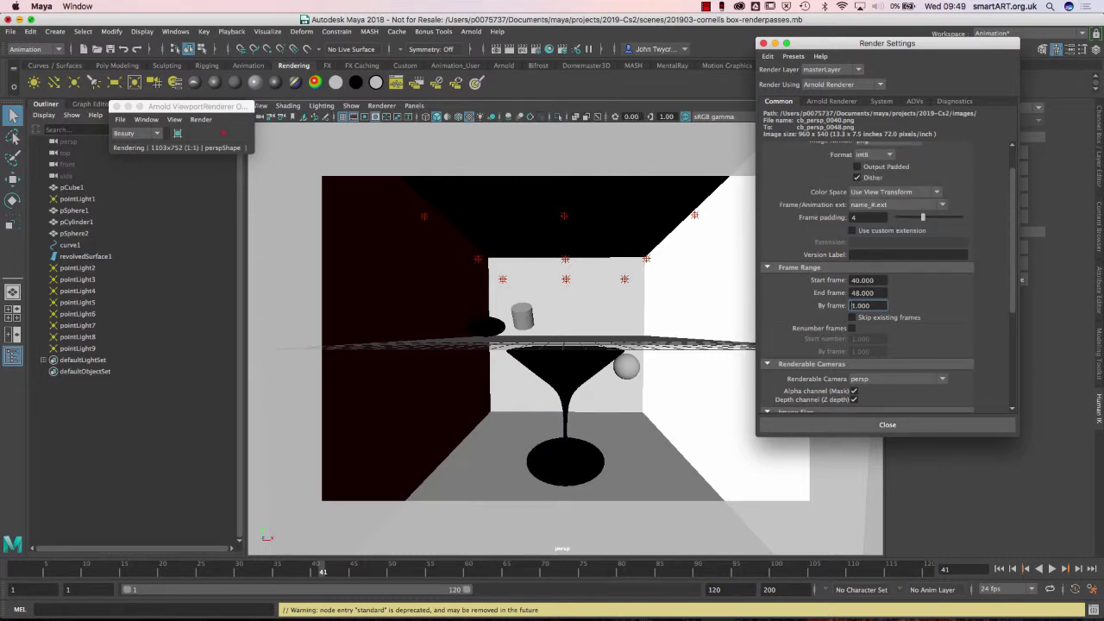
left_click(897, 205)
left_click(889, 211)
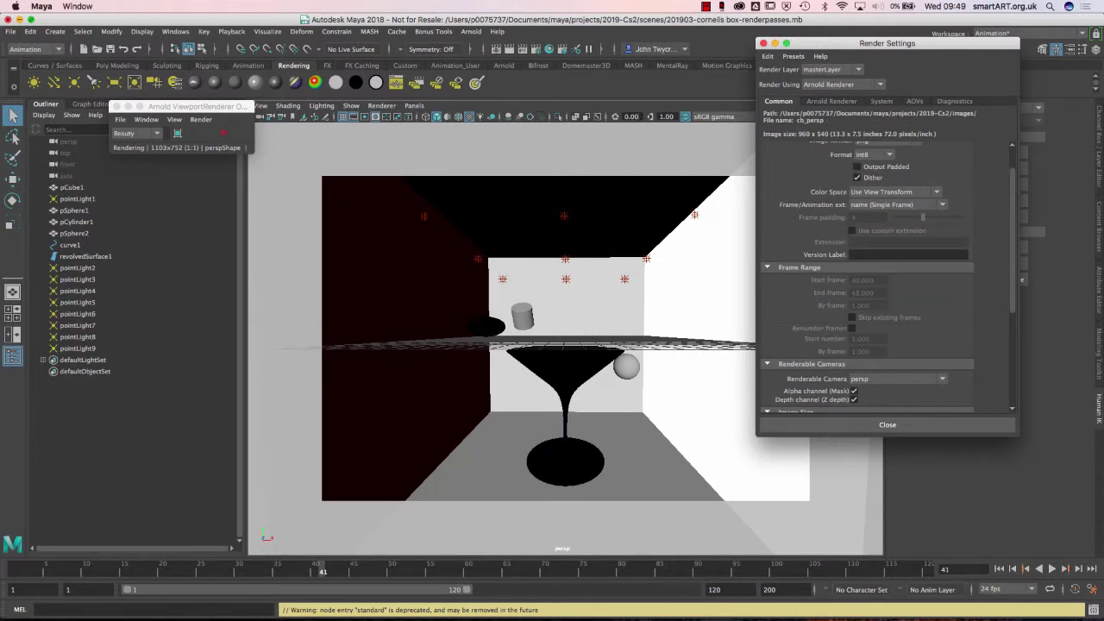
scroll(887, 259, "up", 1)
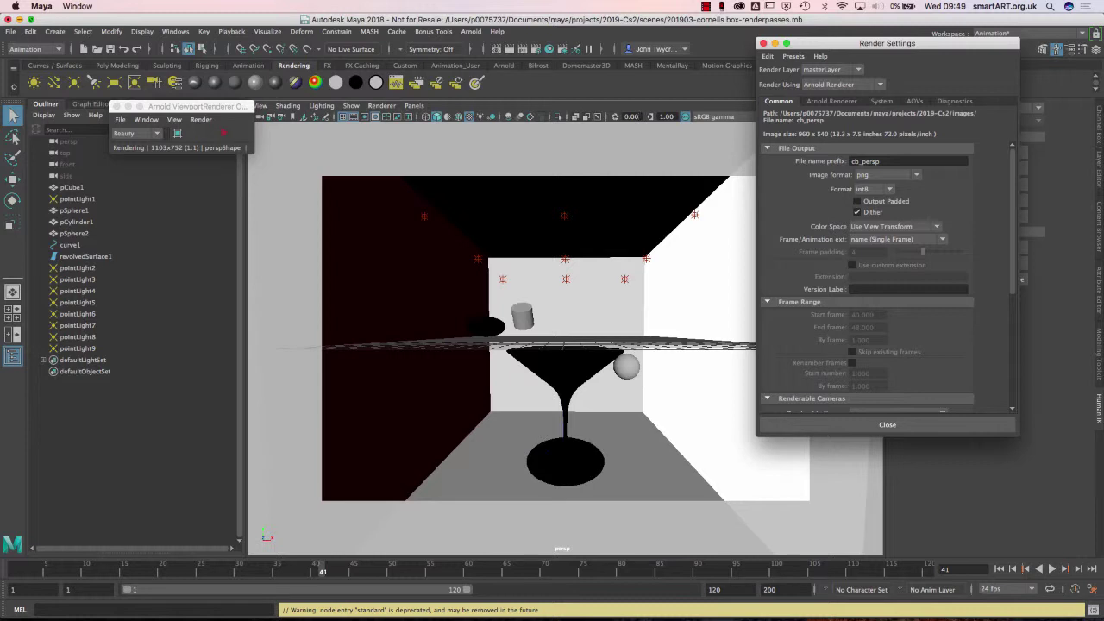
scroll(887, 276, "down", 4)
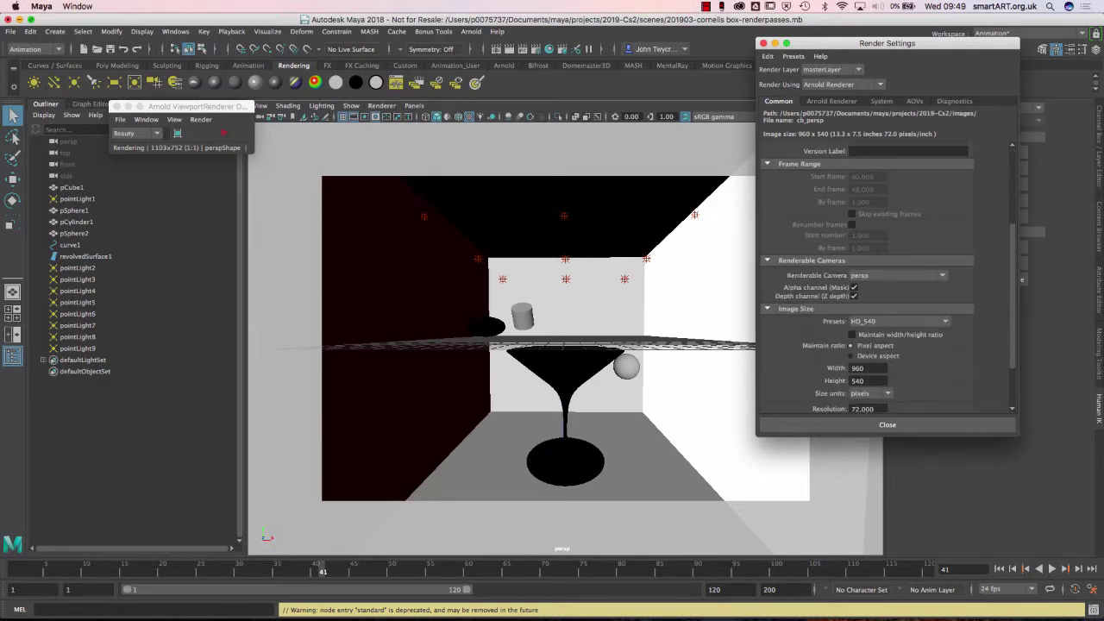
scroll(887, 277, "down", 2)
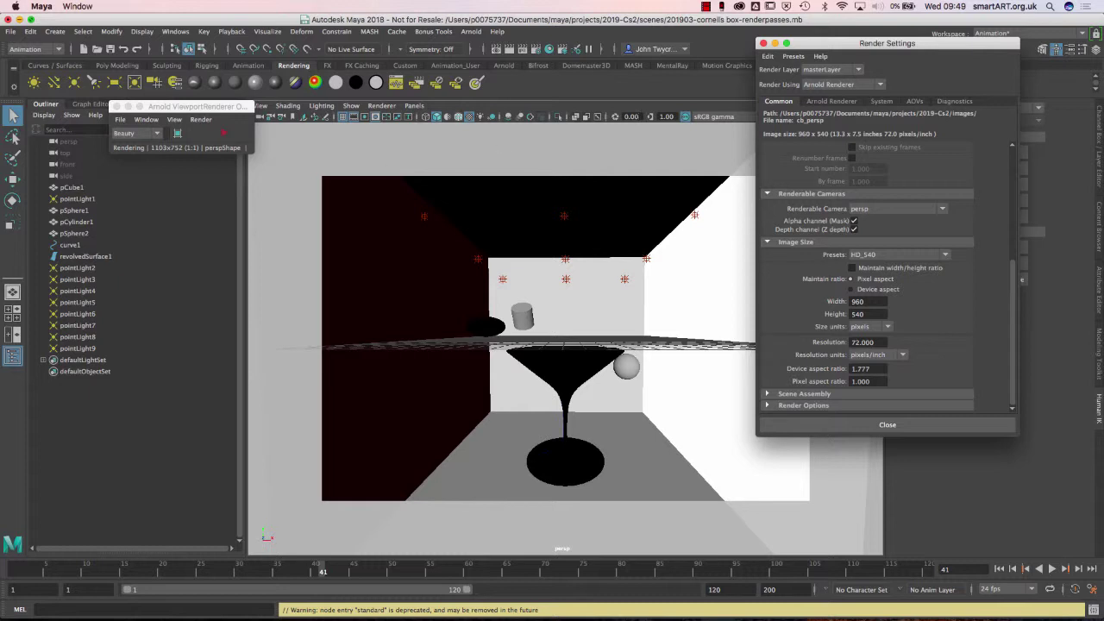
Switch to the Rendering menu set and run Render Sequence for the Cornell box scene.
left_click(33, 49)
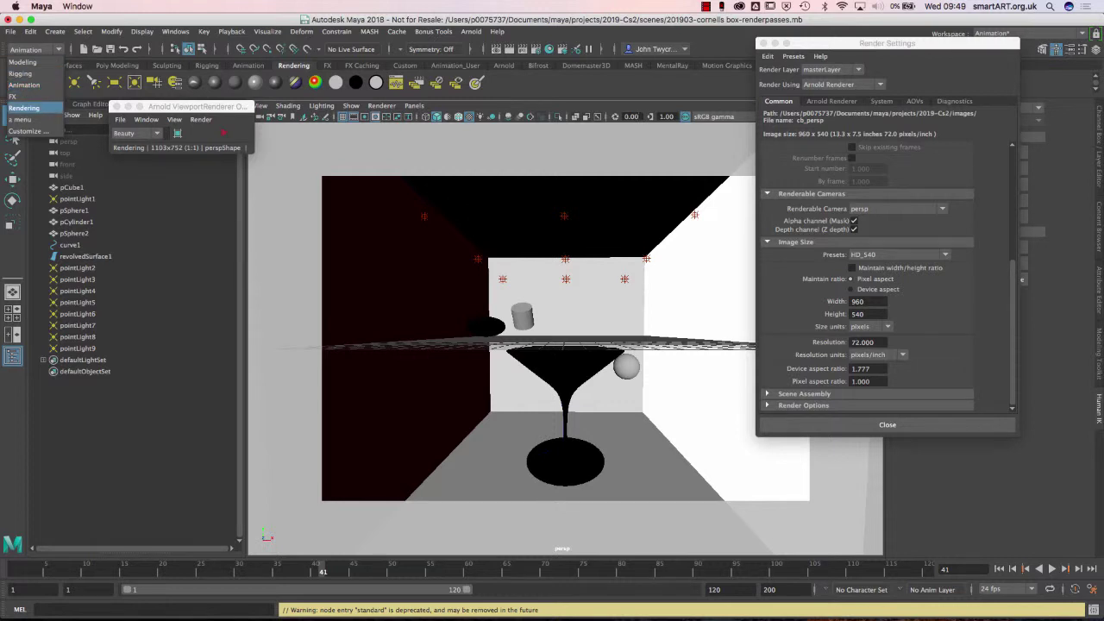
left_click(24, 107)
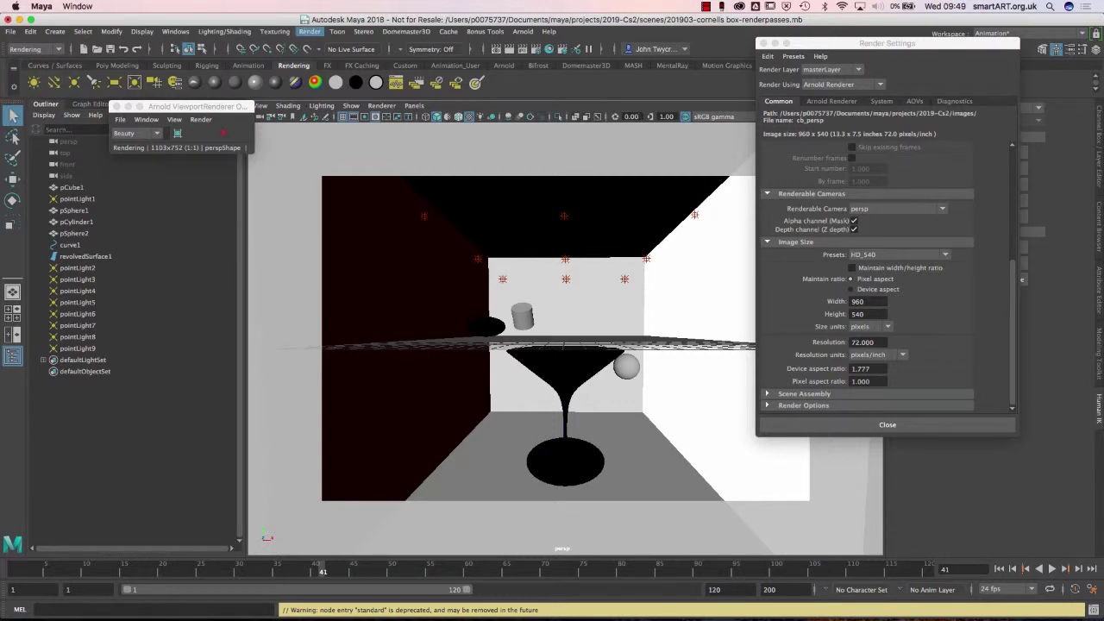
left_click(309, 31)
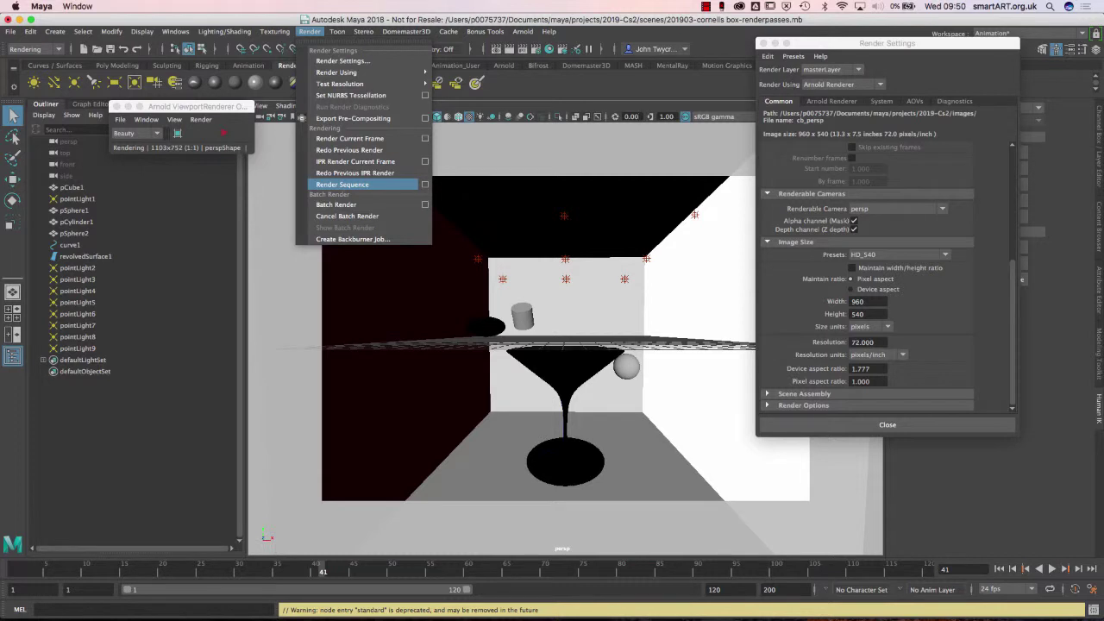
left_click(343, 185)
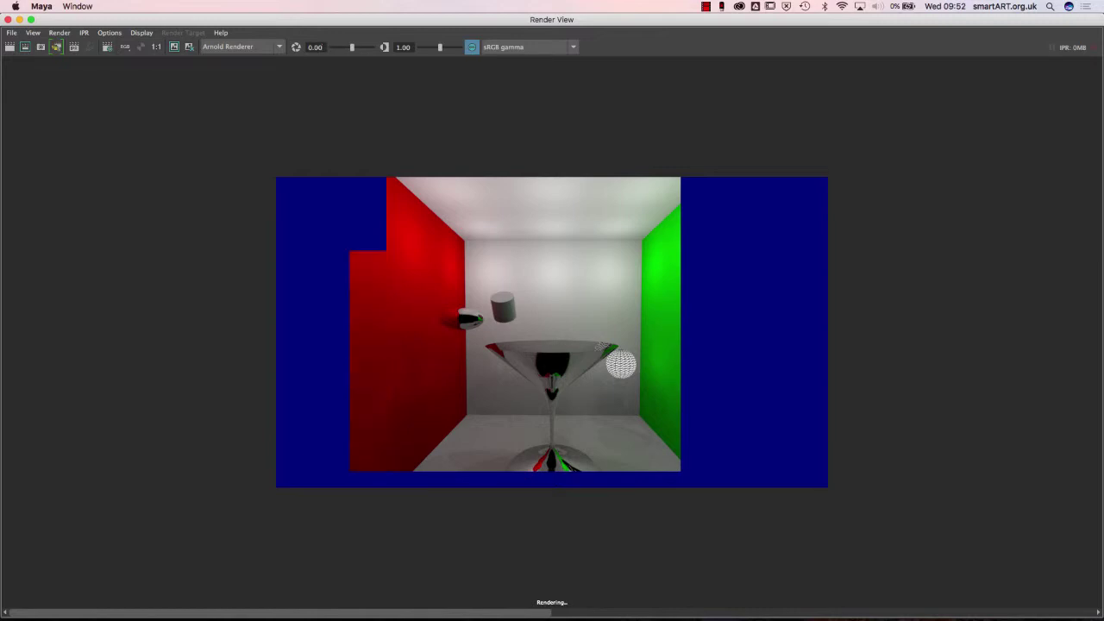
left_click(315, 46)
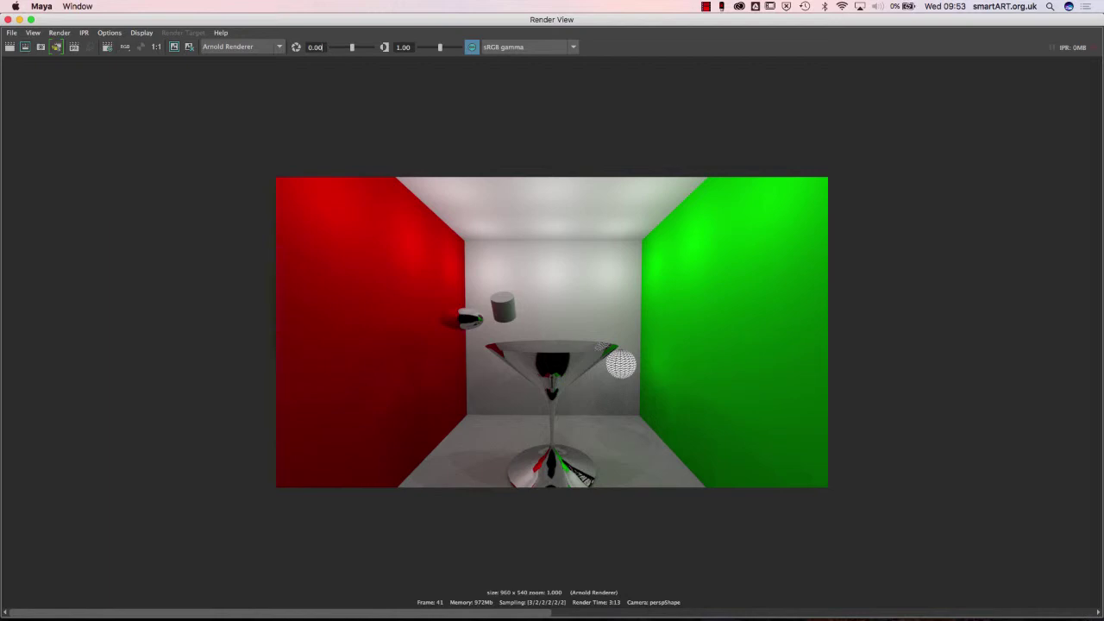
Shrink the Render View window, keep the finished Cornell box render in it and scroll through the stored images.
left_click_drag(1102, 618, 666, 435)
left_click_drag(333, 19, 376, 32)
left_click_drag(303, 31, 308, 45)
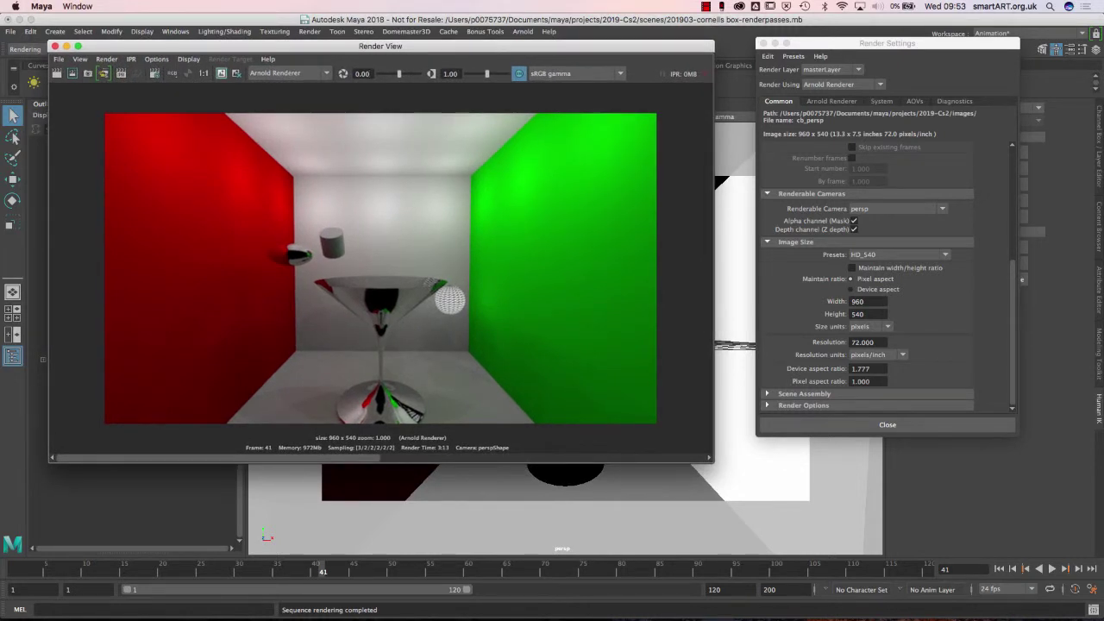
left_click(222, 73)
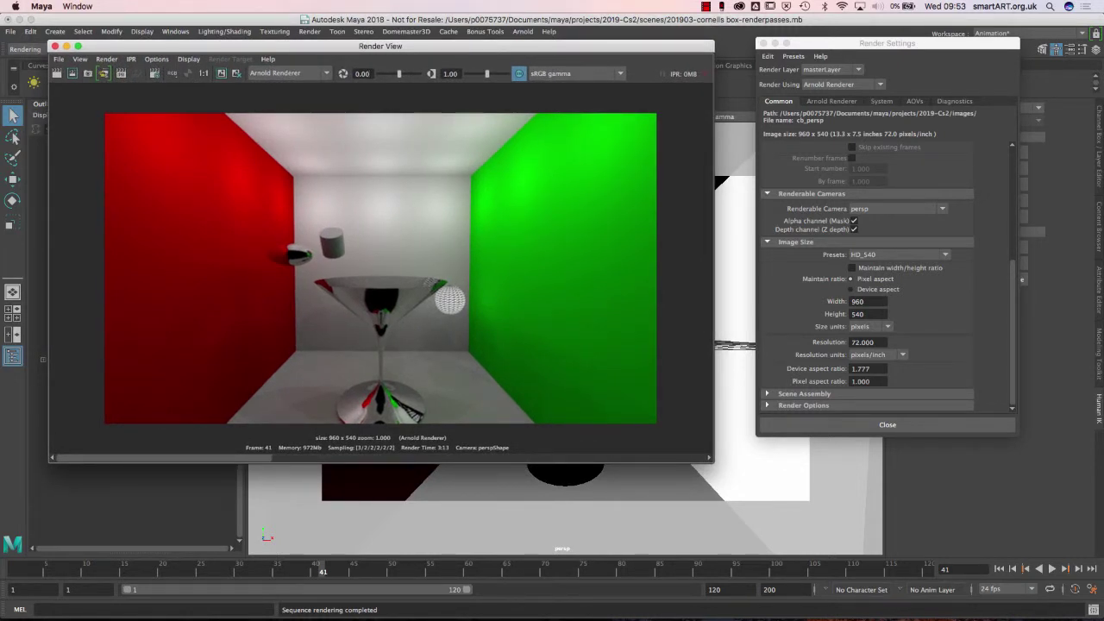
left_click(367, 74)
left_click_drag(381, 457, 598, 457)
left_click(108, 457)
Switch to Finder and open the images folder of the 2019-Cs2 project.
key("super+Tab")
key("super+Tab")
key("super+Tab")
key("super+Tab")
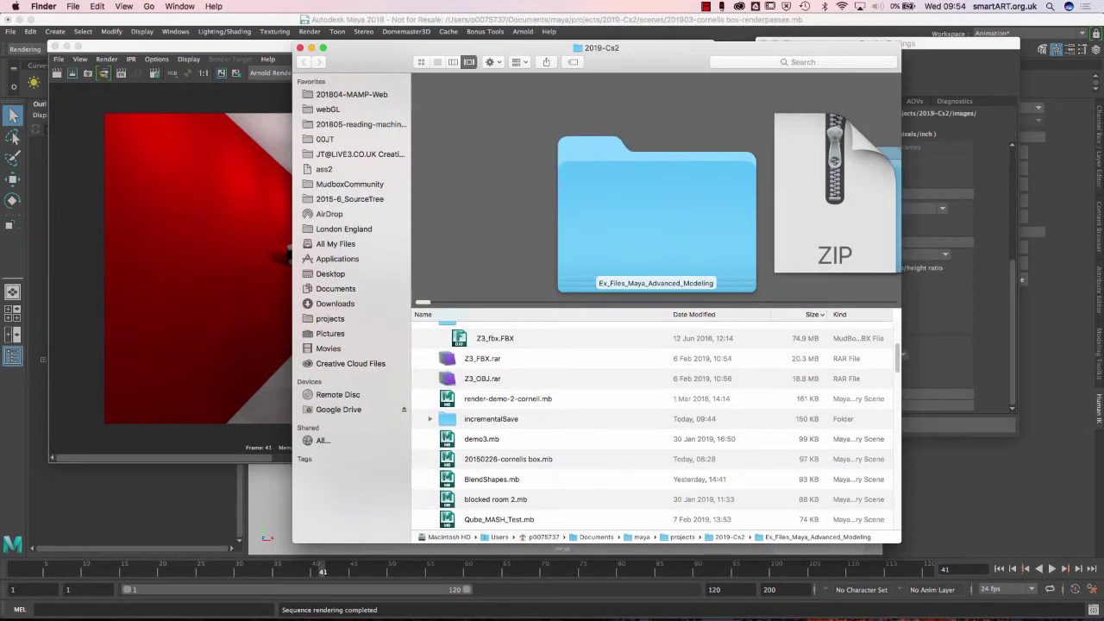
scroll(653, 423, "up", 5)
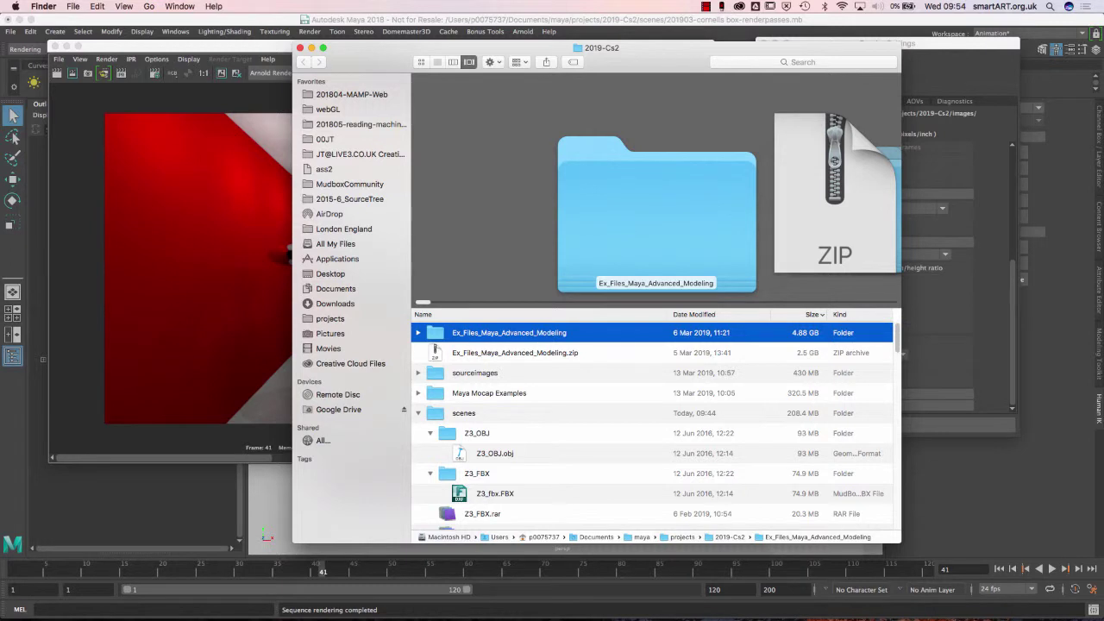
left_click(419, 413)
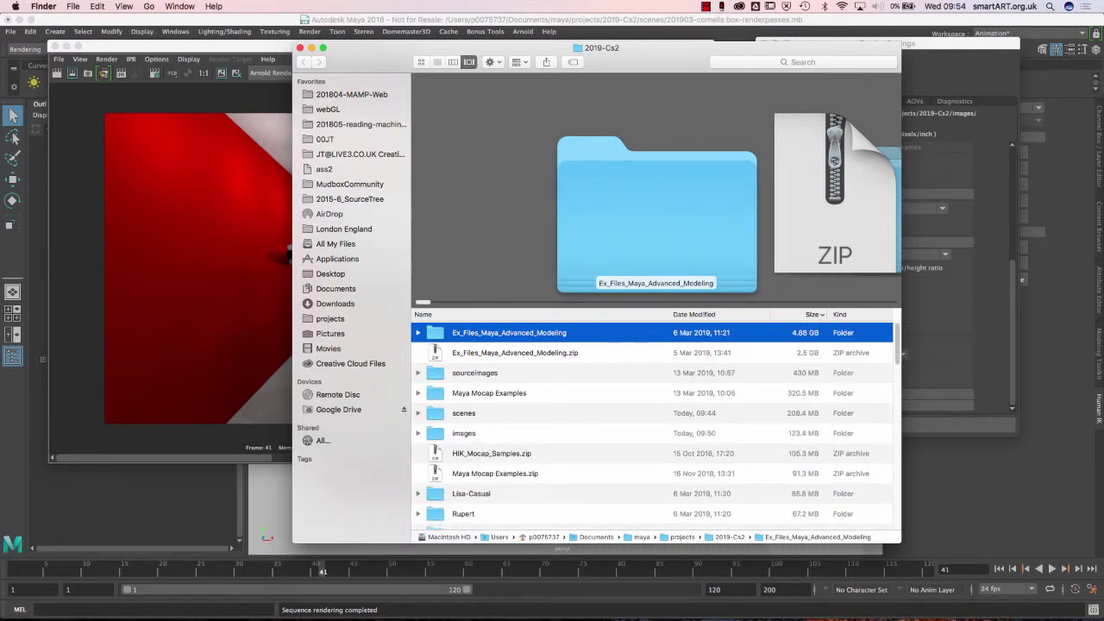
left_click(464, 433)
double_click(464, 433)
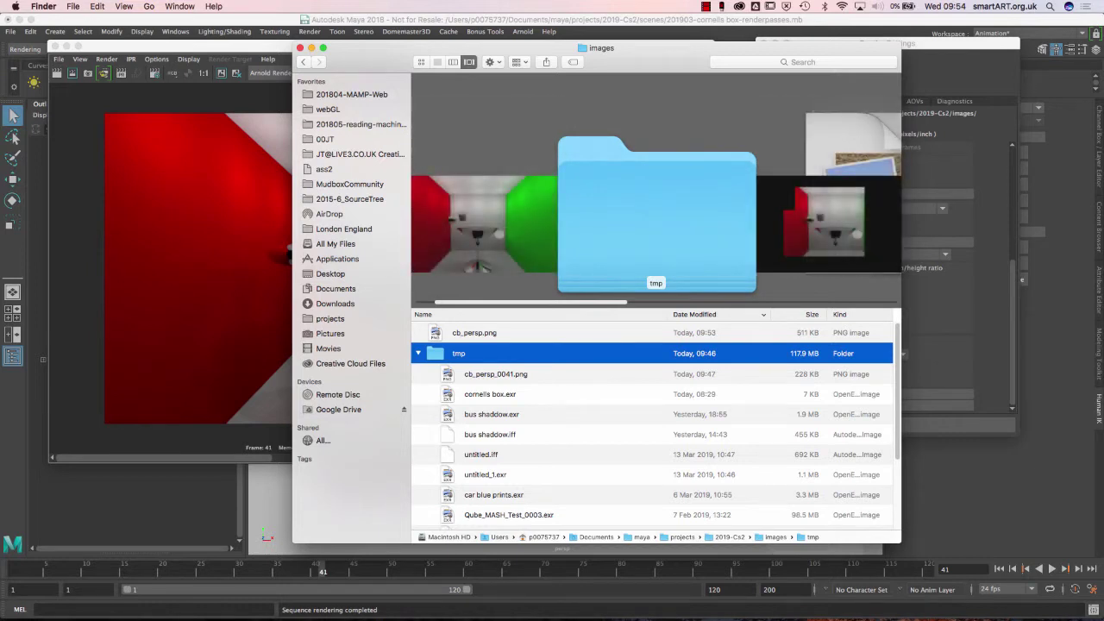
Collapse the tmp folder and open cb_persp.png in Preview to inspect the saved render.
key("Left")
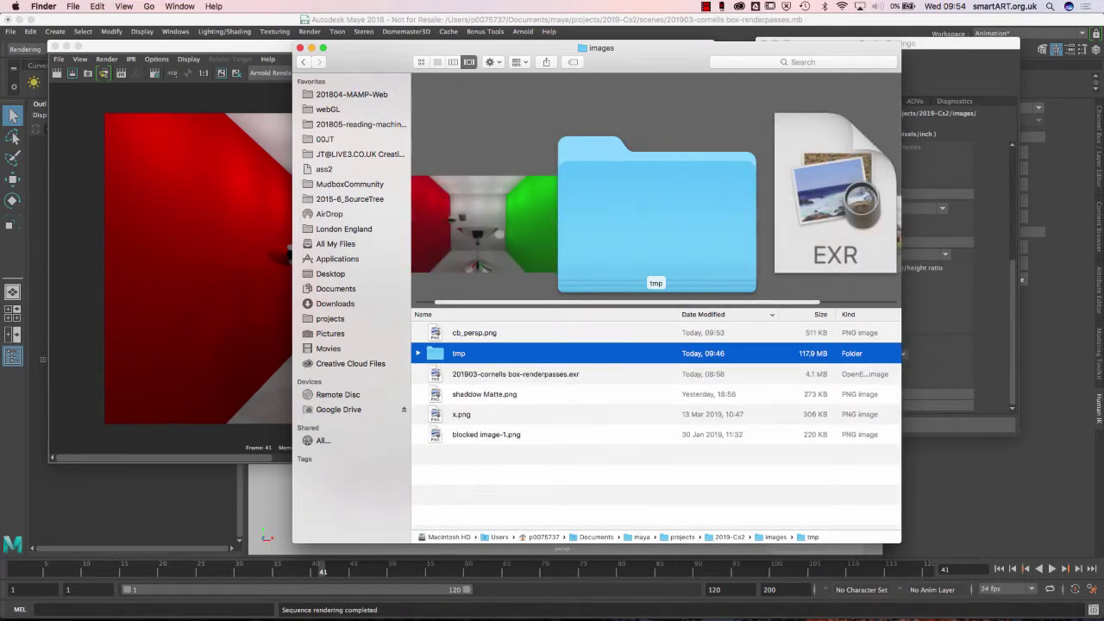
left_click(474, 332)
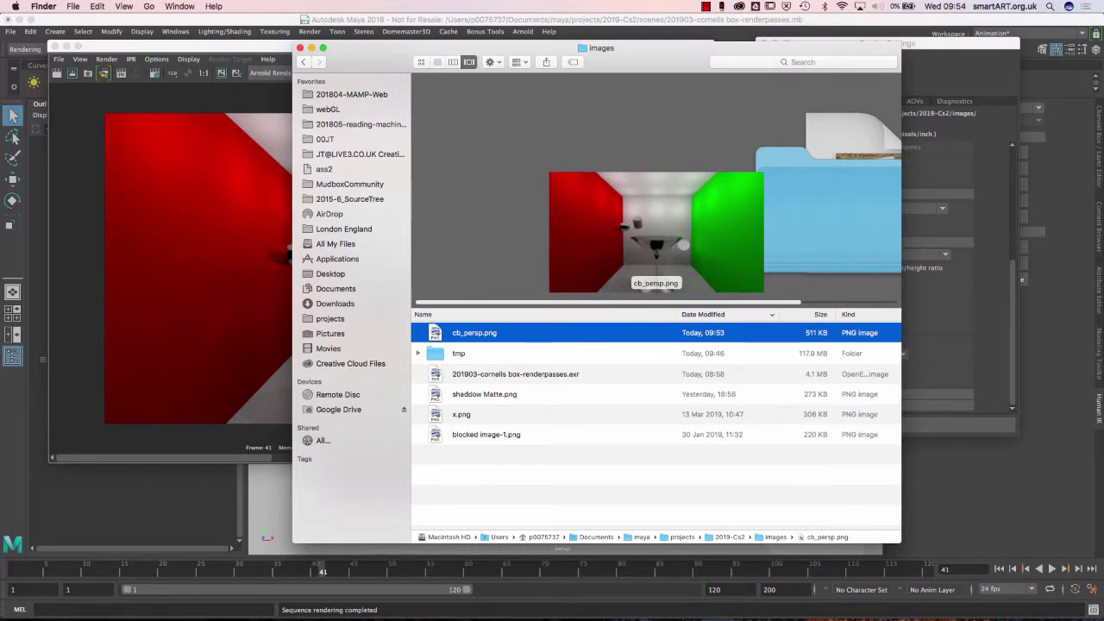
key("super+o")
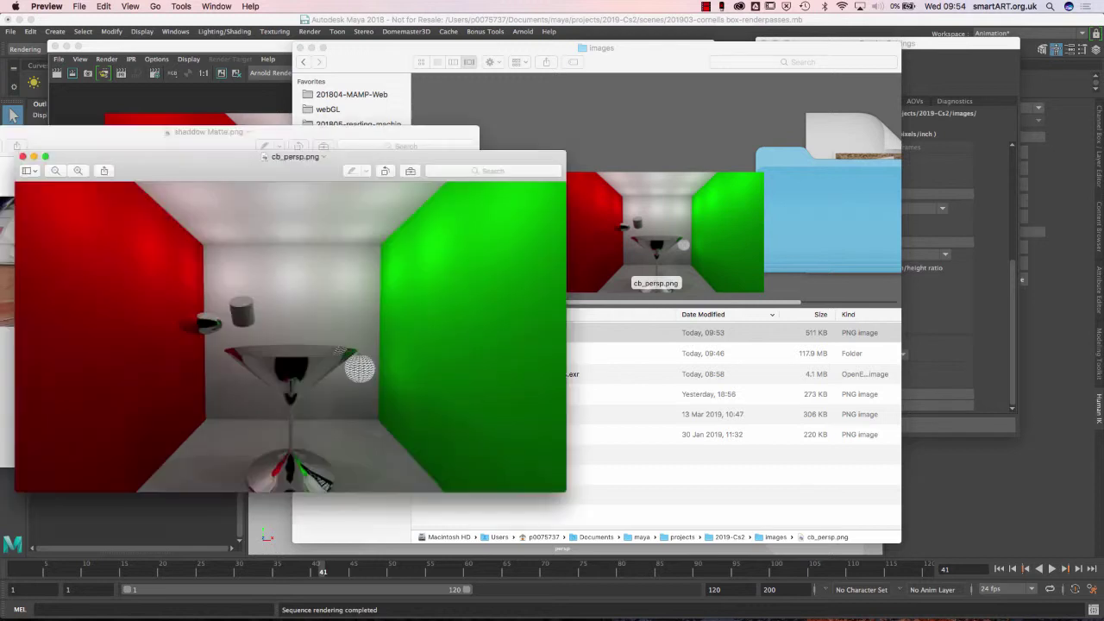
left_click_drag(339, 157, 472, 72)
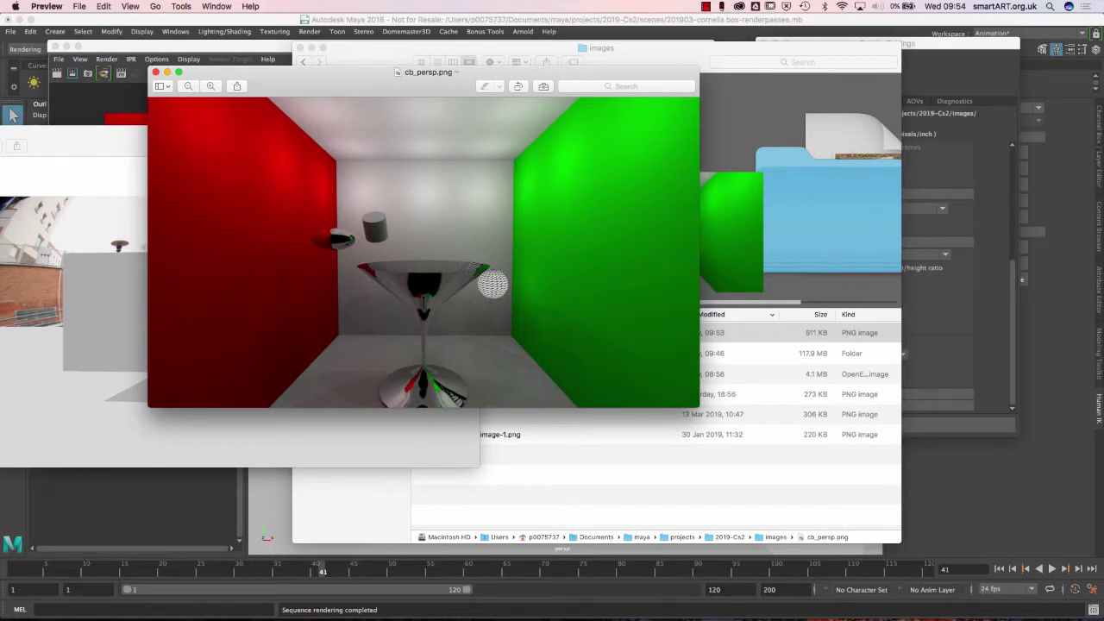
Switch back to Maya, move the Render View aside and start a new empty scene.
key("super+Tab")
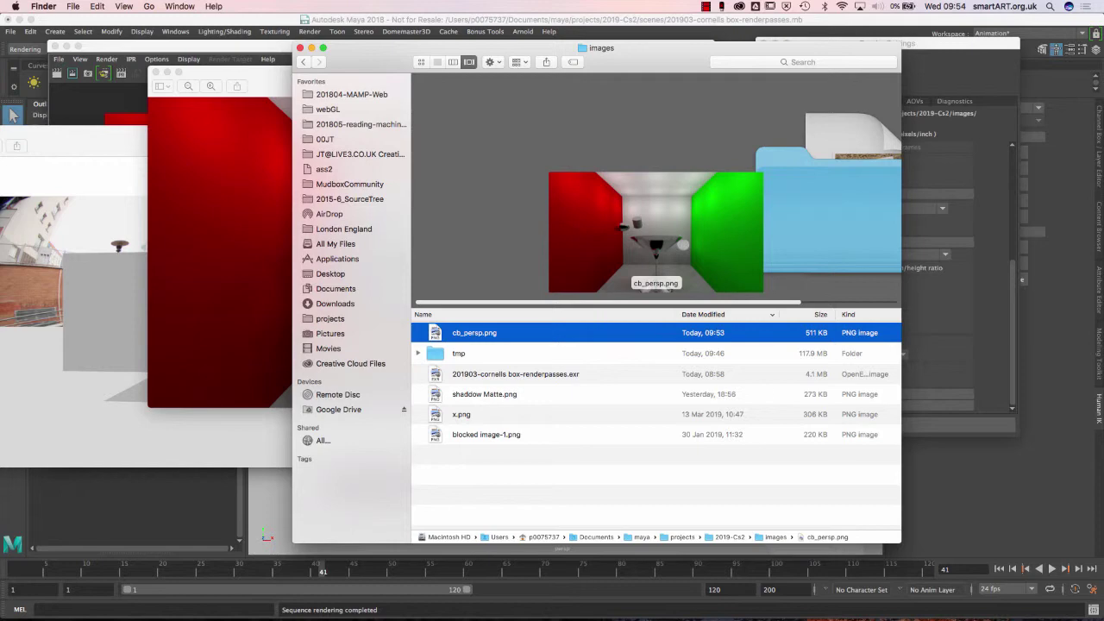
key("super+Tab")
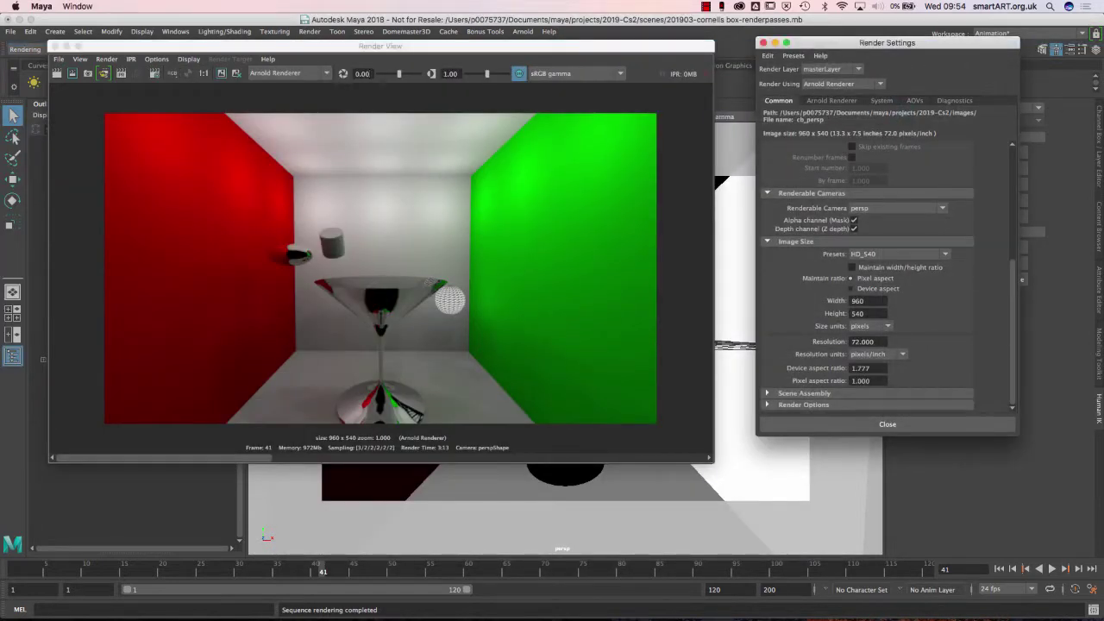
left_click_drag(379, 46, 743, 149)
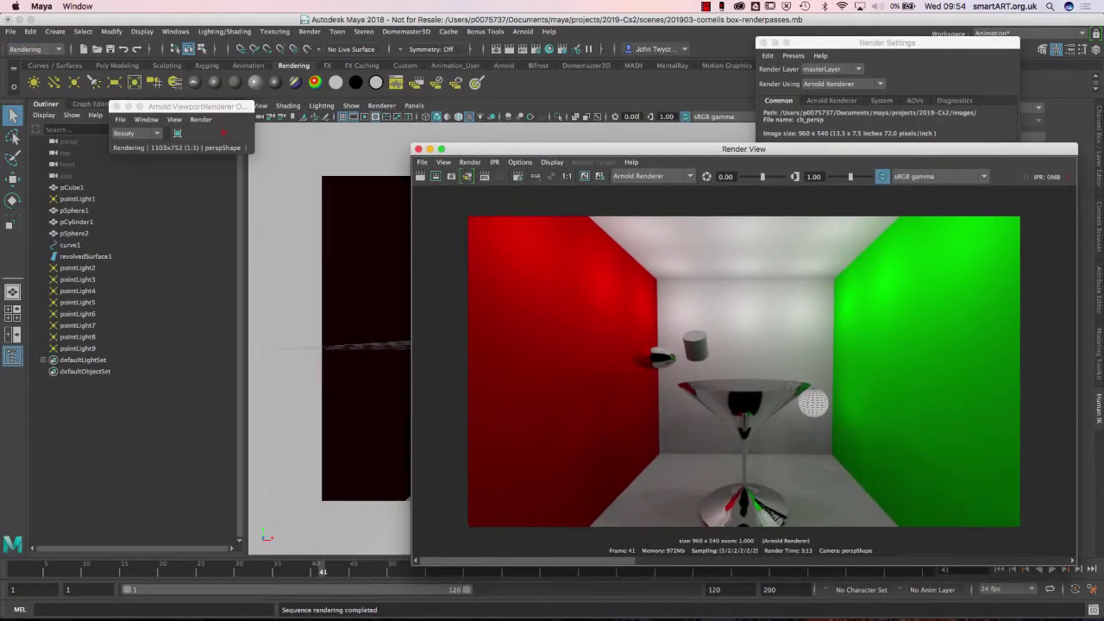
left_click(11, 31)
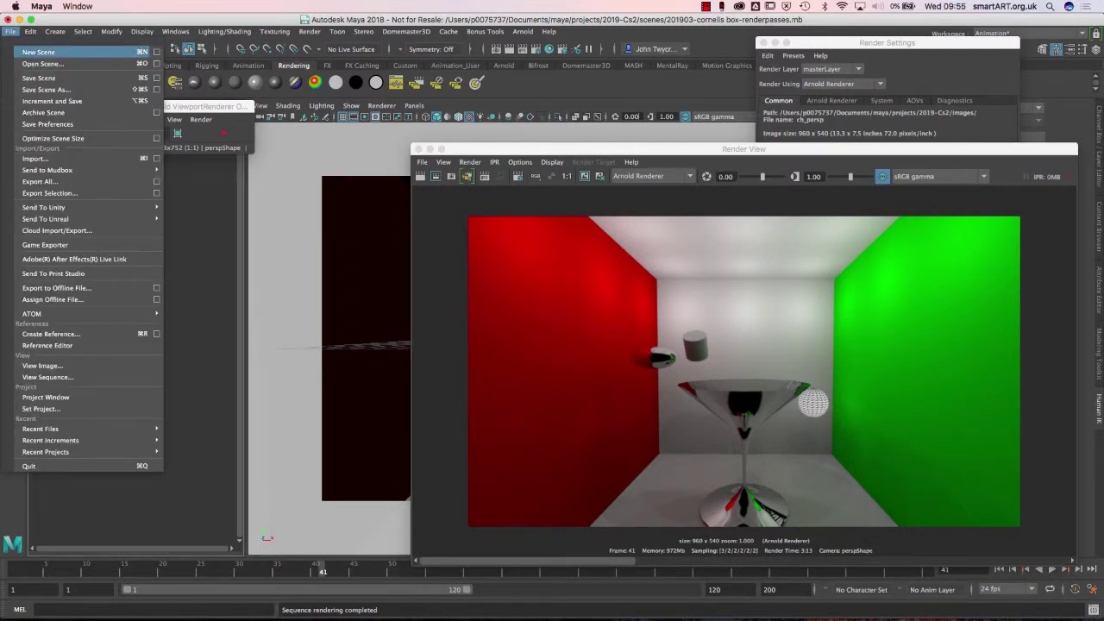
left_click(39, 52)
left_click(502, 327)
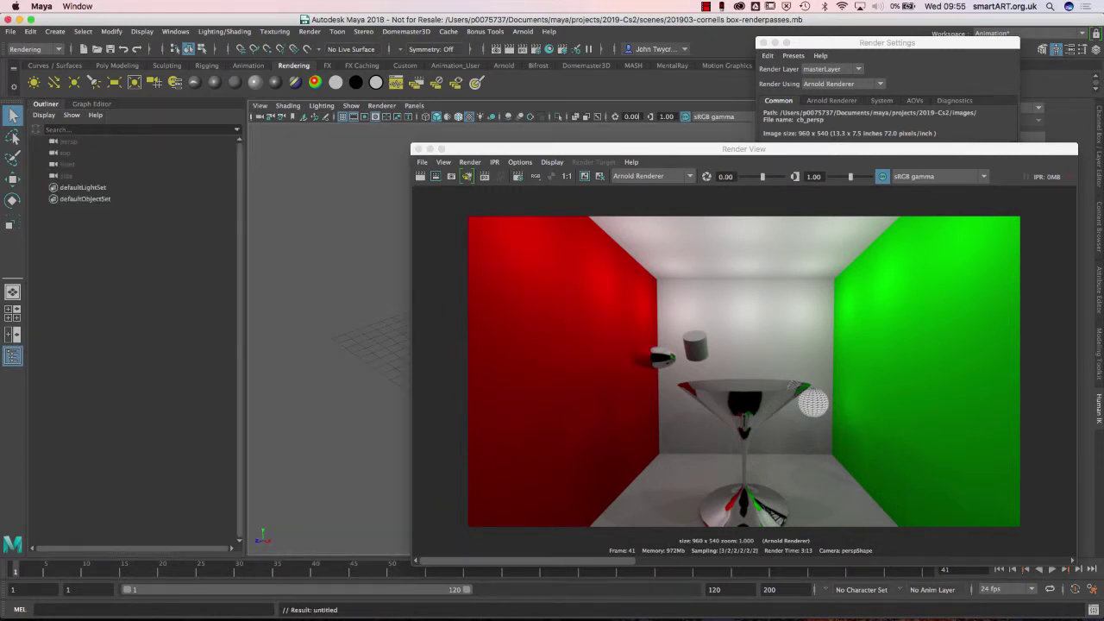
Create a polygon cube, render it from the perspective camera and close the floating Graph Editor.
left_click_drag(604, 148, 978, 180)
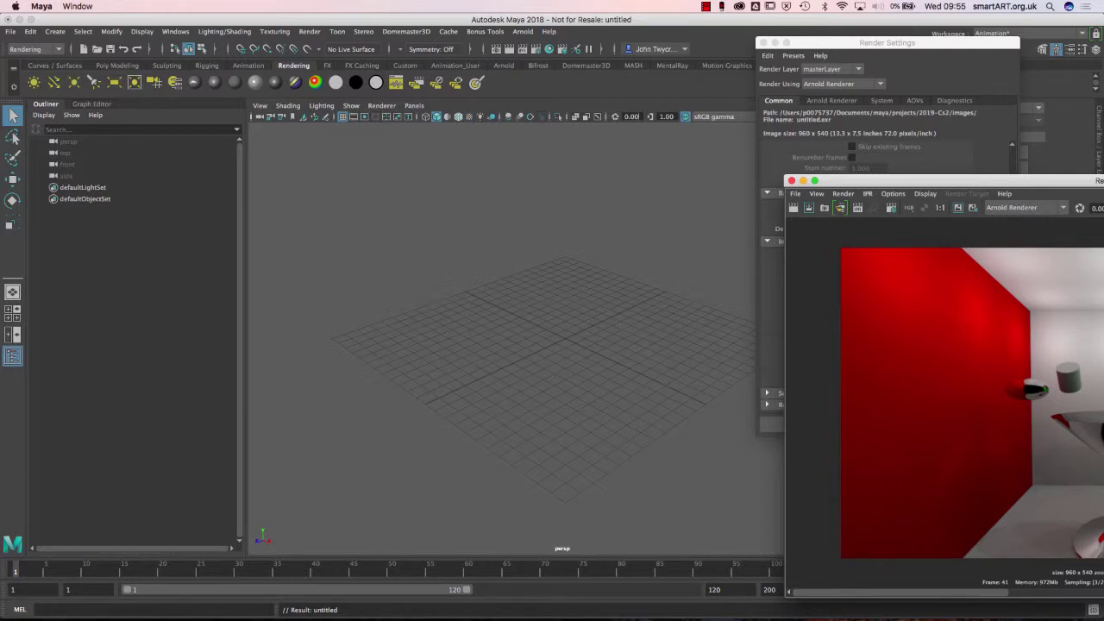
left_click(117, 65)
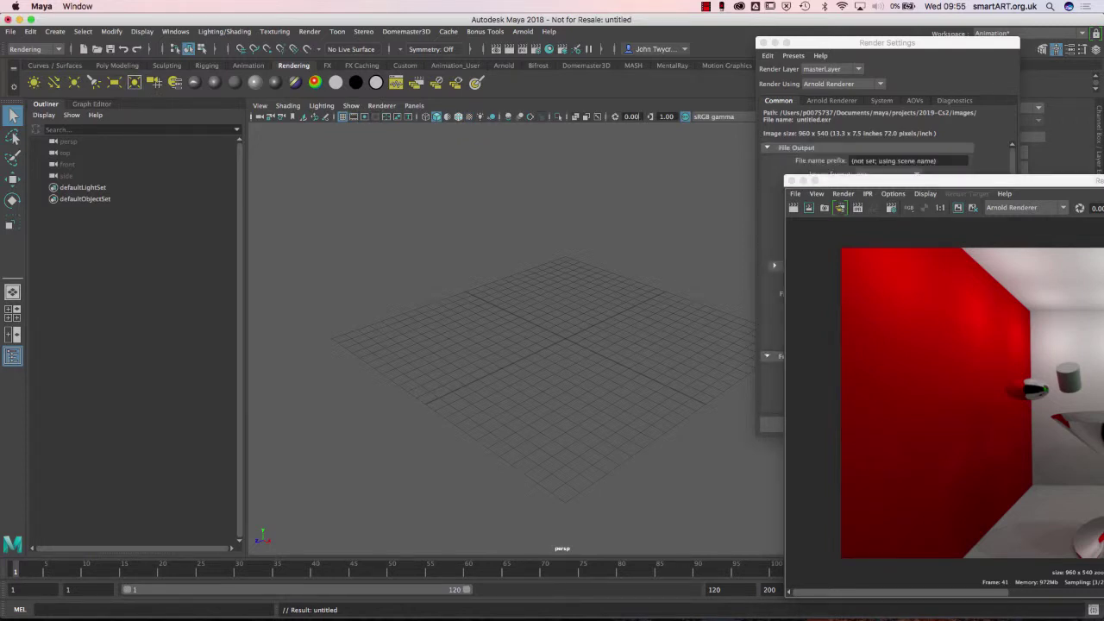
left_click(54, 82)
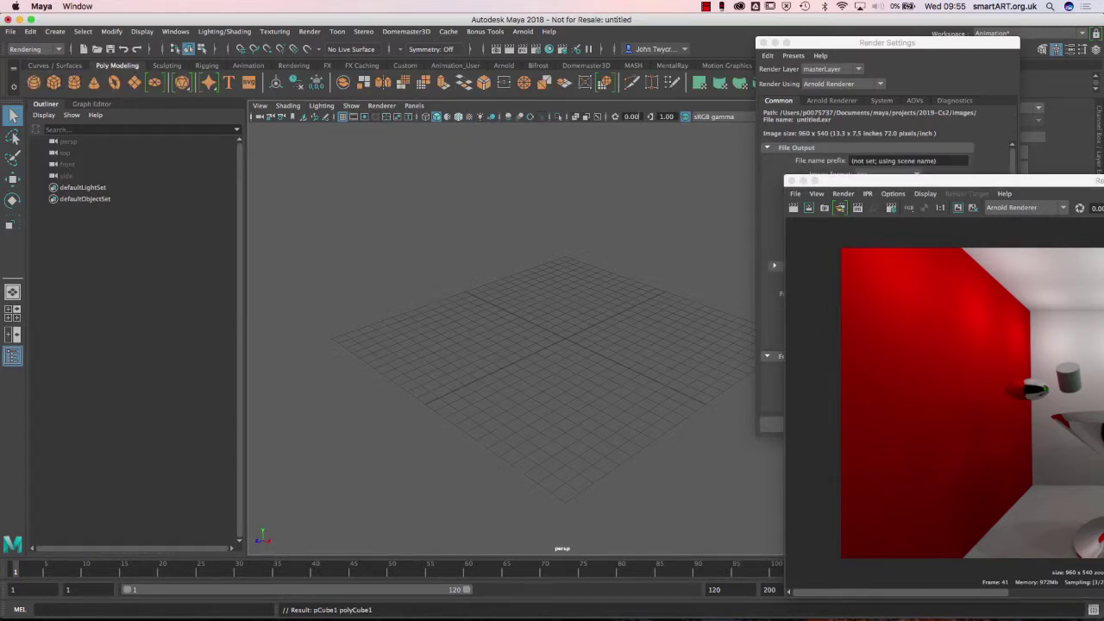
left_click_drag(91, 103, 642, 150)
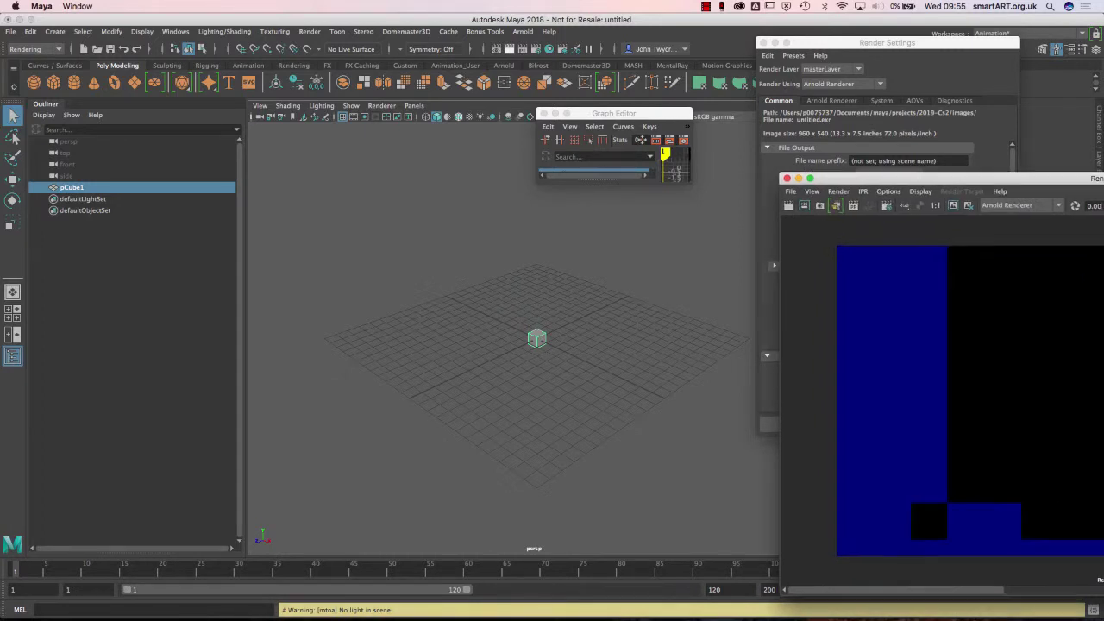
left_click_drag(944, 181, 773, 140)
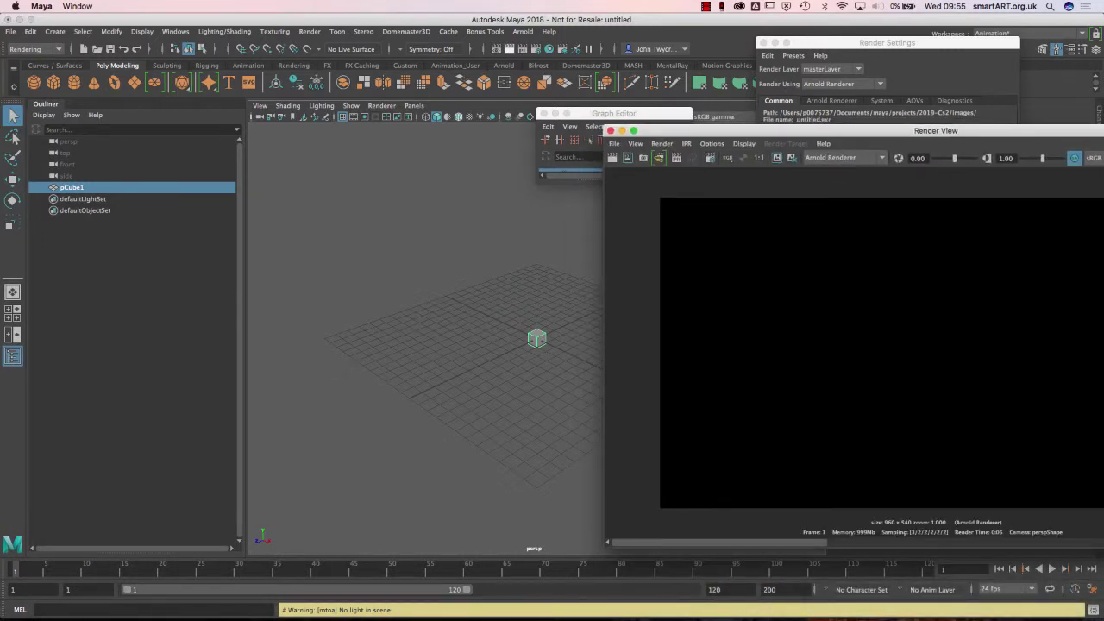
left_click(544, 113)
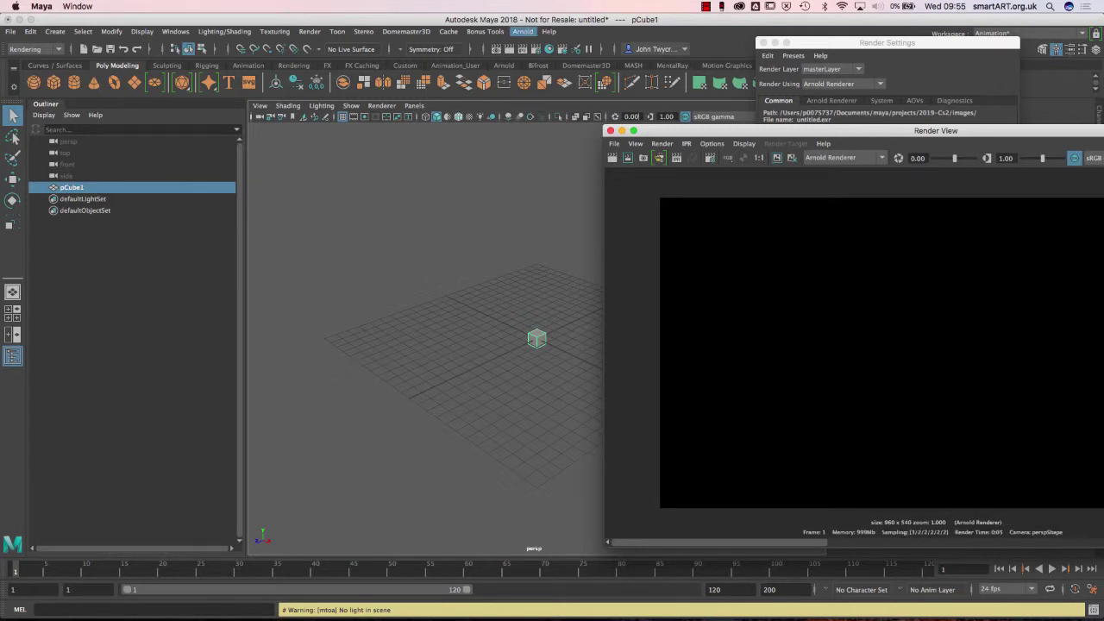
Add an Arnold Skydome Light to the scene and render the cube again.
left_click(523, 31)
mouse_move(535, 90)
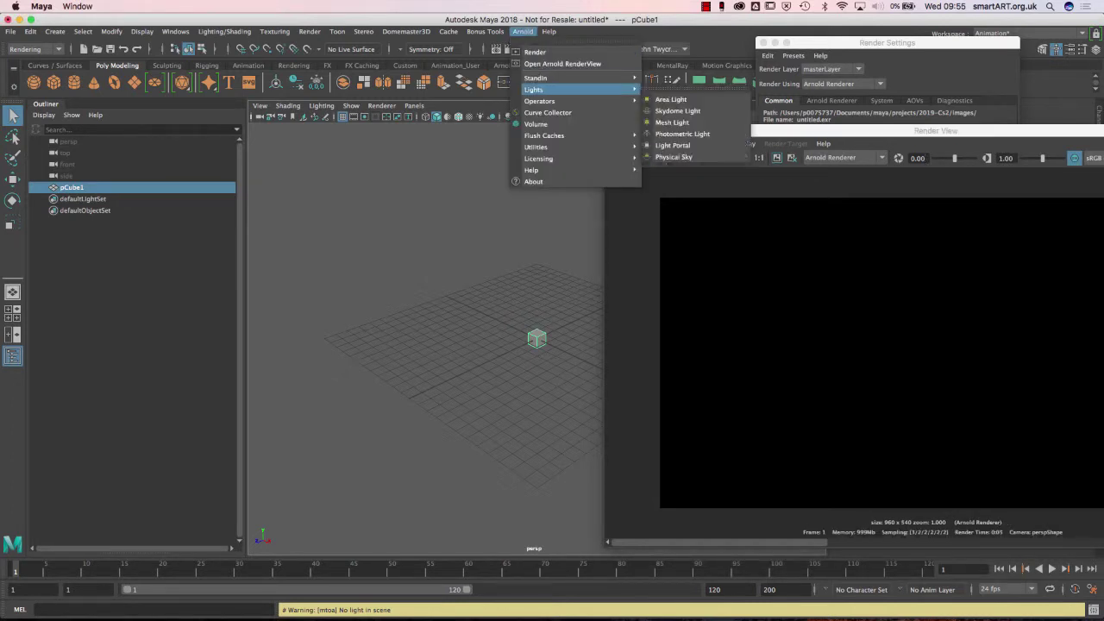
left_click(677, 110)
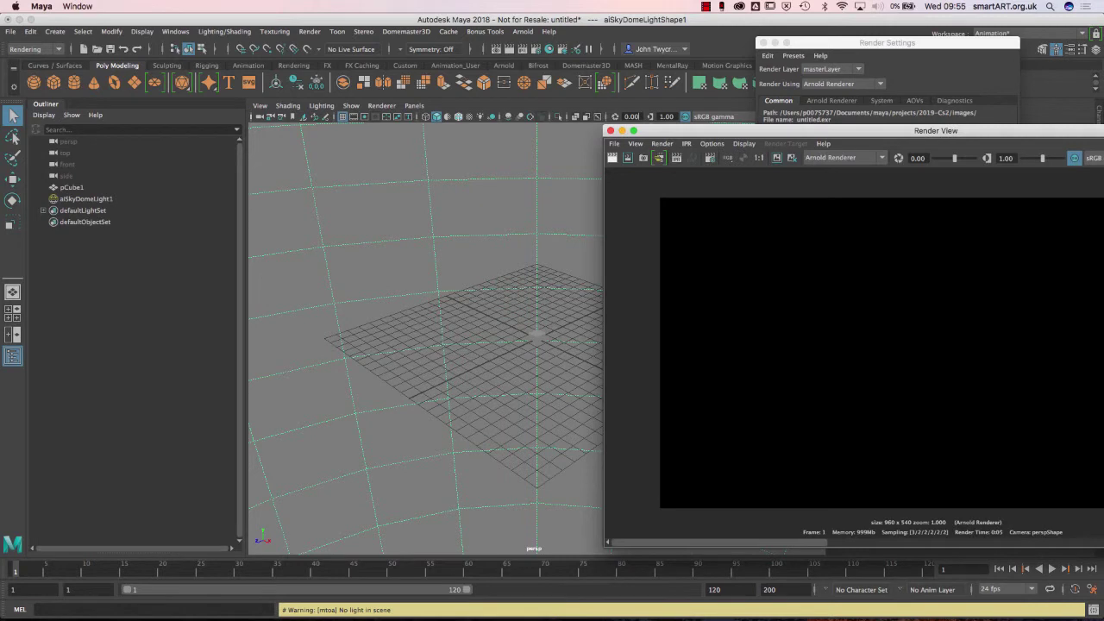
left_click_drag(936, 131, 761, 72)
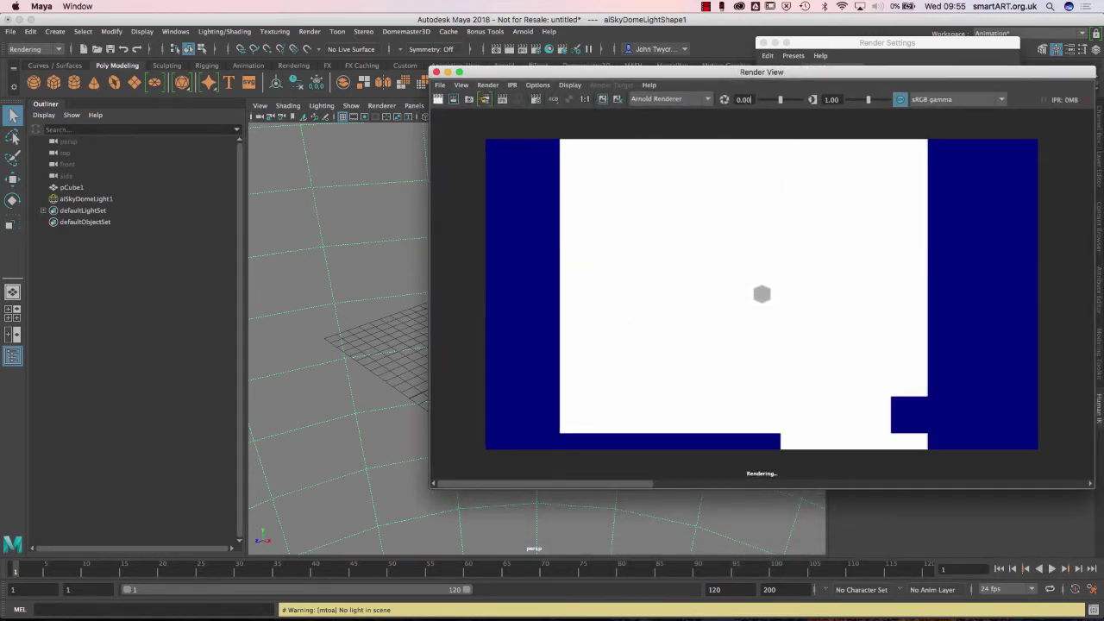
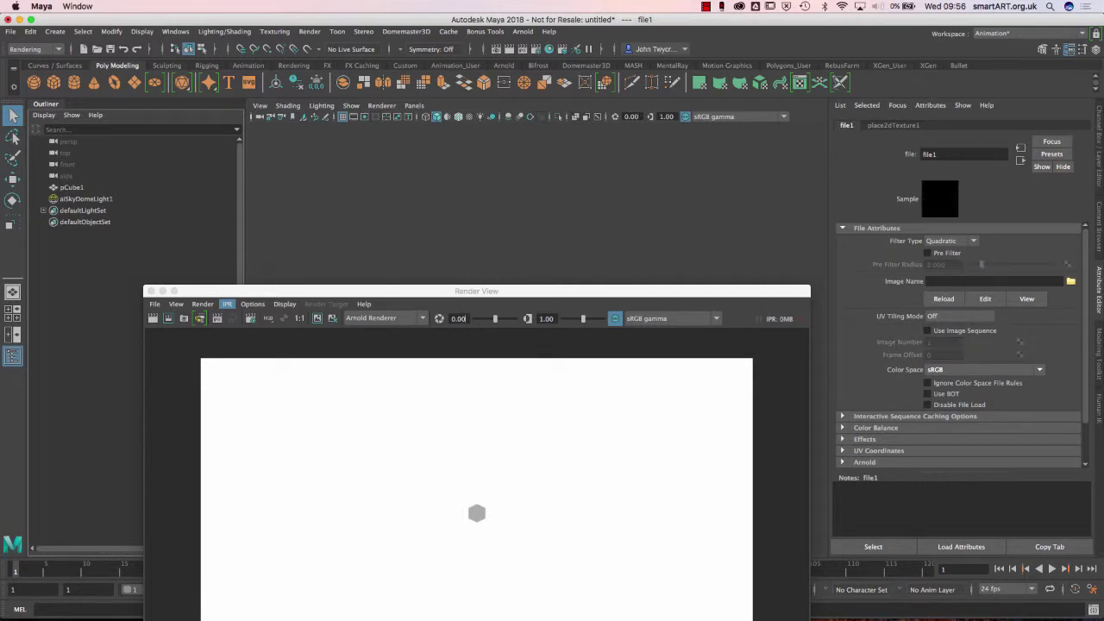
Load MegaSunFront.hdr from SkySerie Freebie/FreebieHdri as the image of the file1 texture.
left_click(1070, 282)
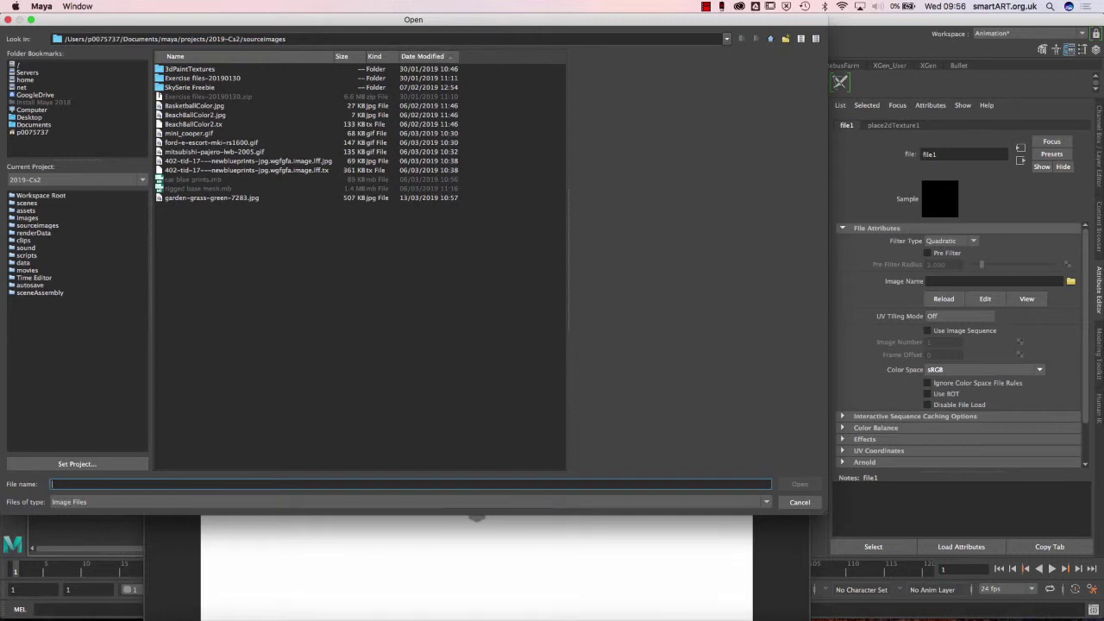
double_click(189, 87)
double_click(182, 69)
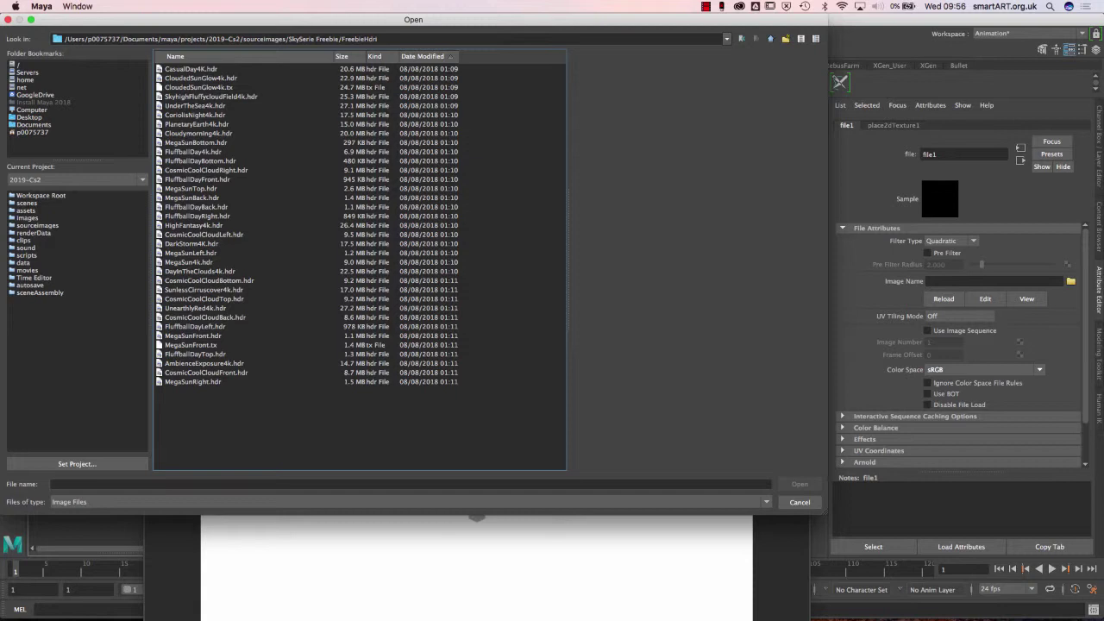
left_click(193, 335)
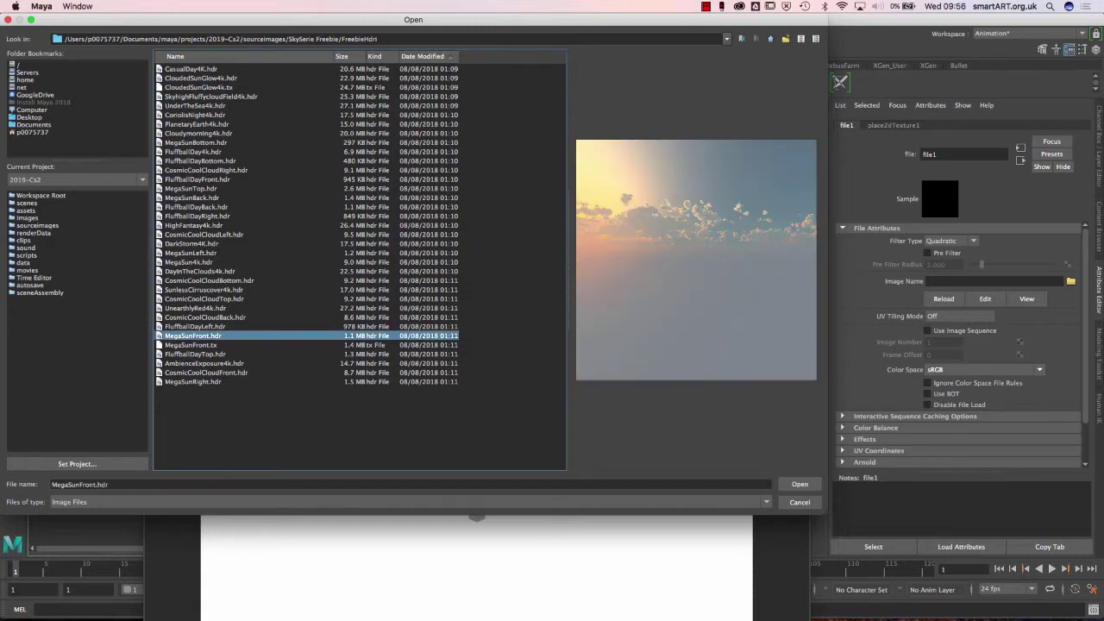
left_click(800, 484)
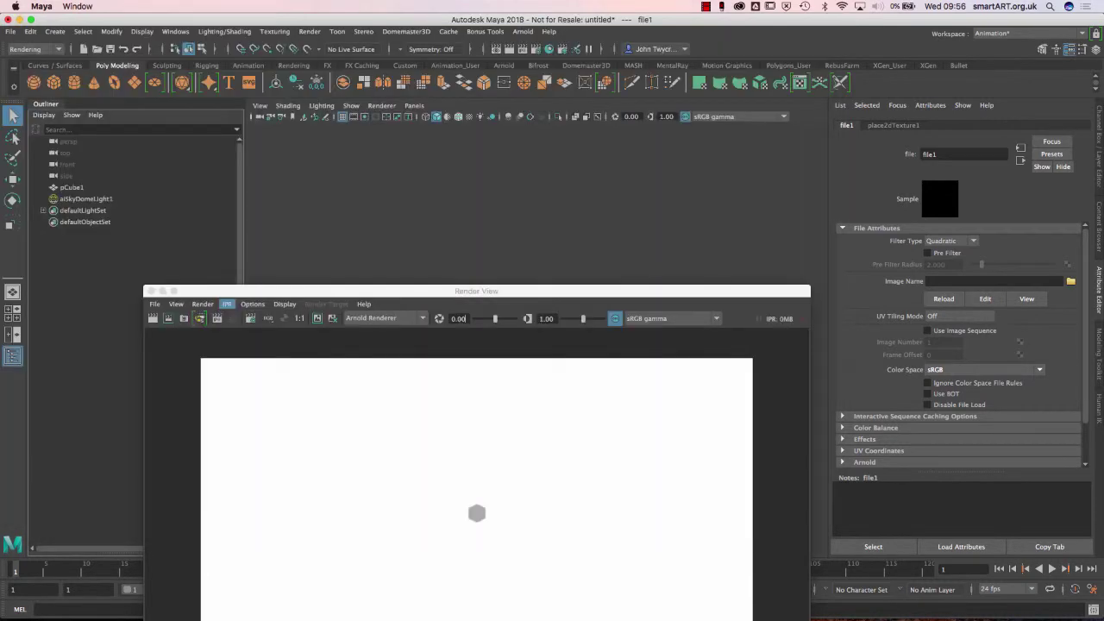
Render the cube against the sky image, keep that render, and render again with the camera orbited towards the clouds.
left_click_drag(477, 291, 861, 204)
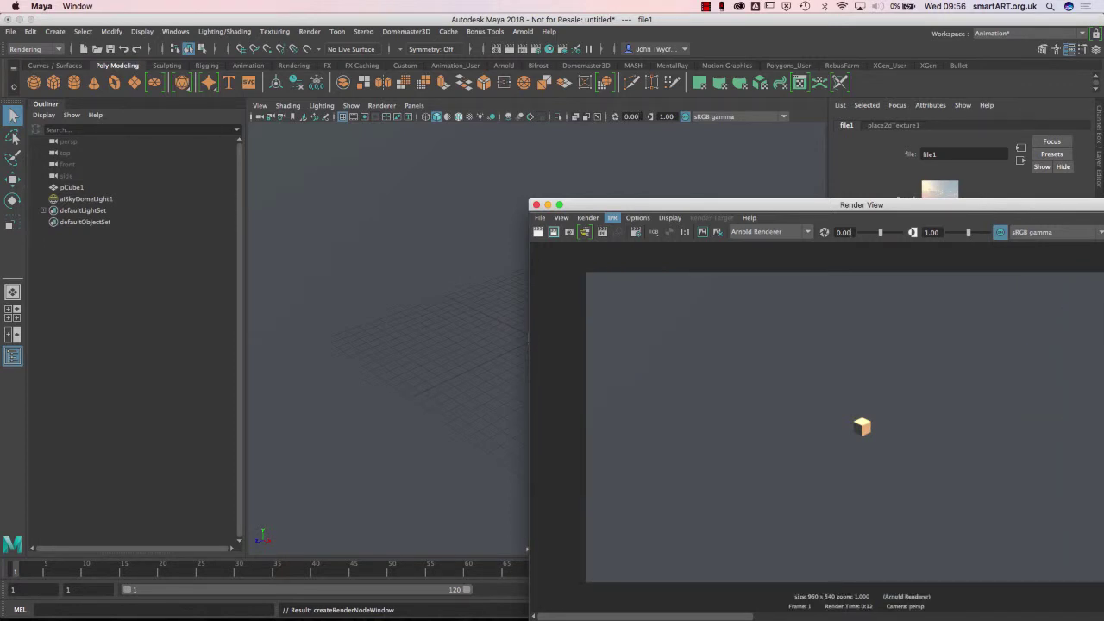
left_click_drag(486, 347, 405, 284, "alt")
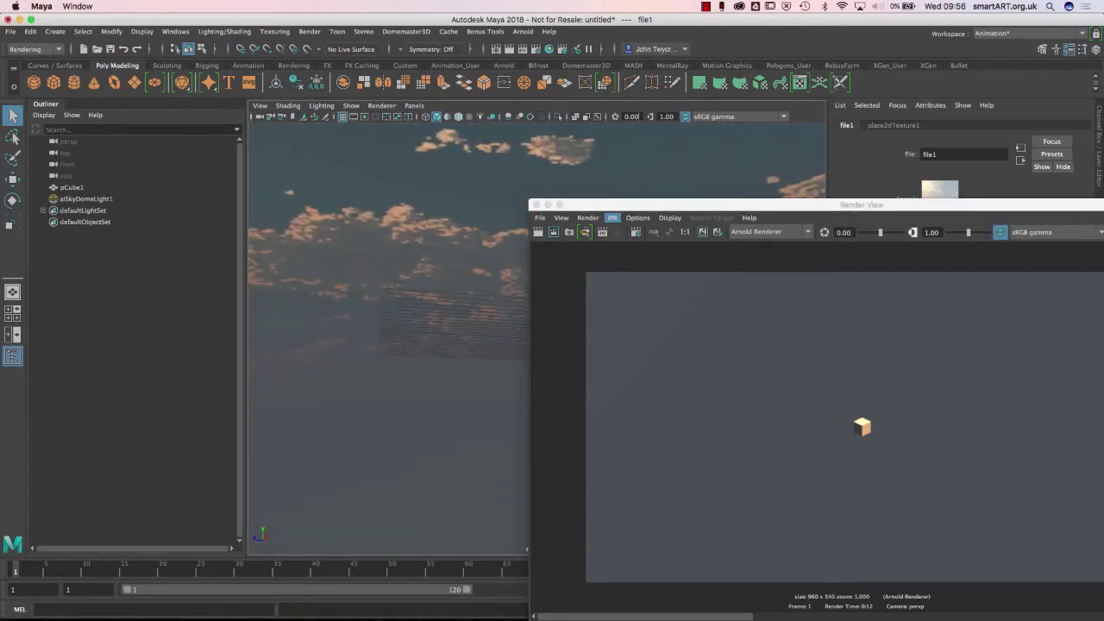
left_click(702, 232)
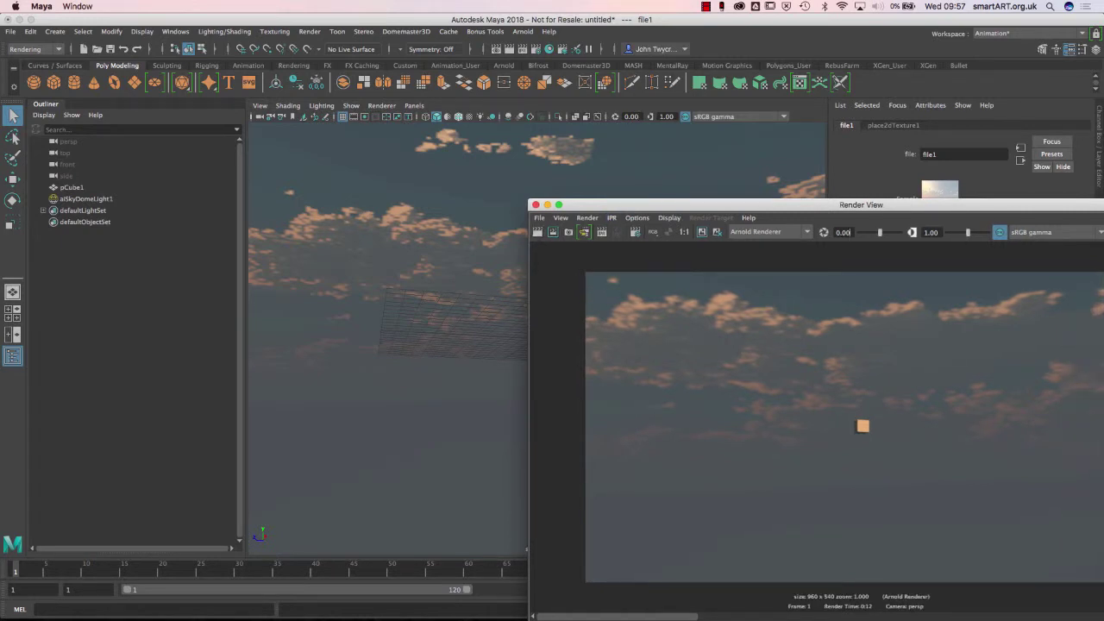
left_click_drag(777, 204, 729, 149)
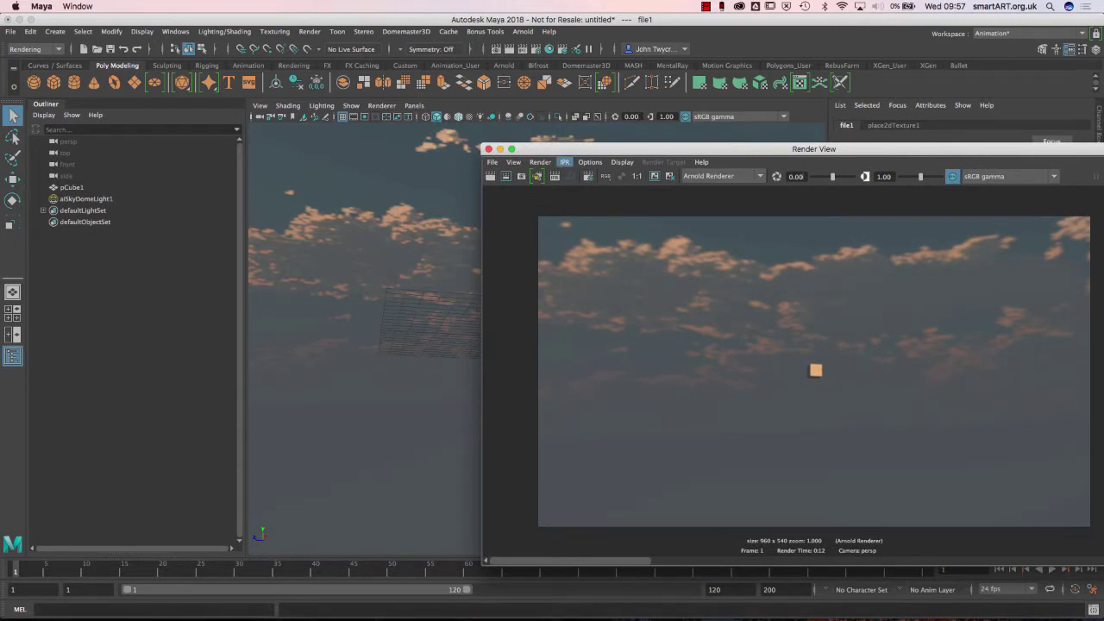
mouse_move(570, 148)
left_mouse_down()
mouse_move(577, 132)
mouse_move(568, 130)
left_mouse_up()
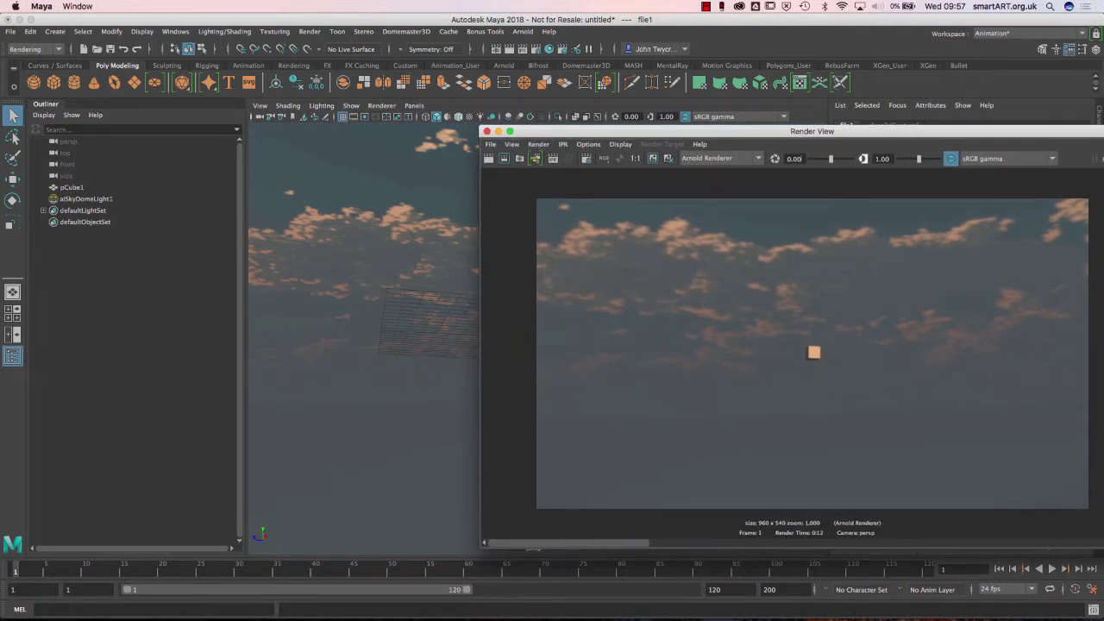
left_click_drag(435, 151, 443, 199, "alt")
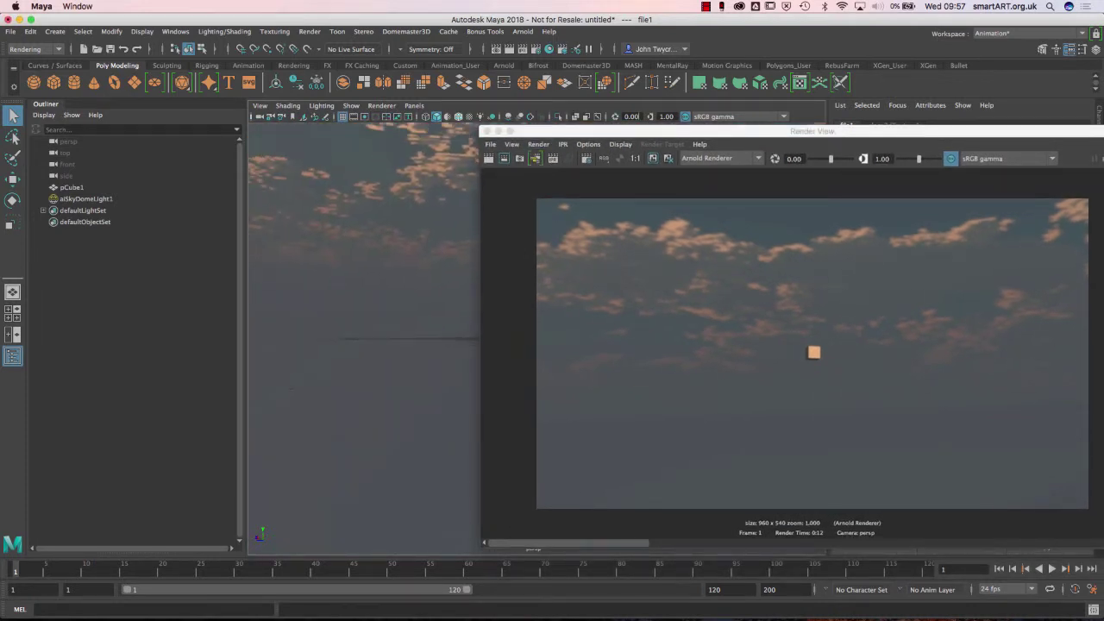
Add a directional light to the cube scene.
left_click_drag(388, 338, 412, 296, "alt")
left_click_drag(819, 131, 952, 114)
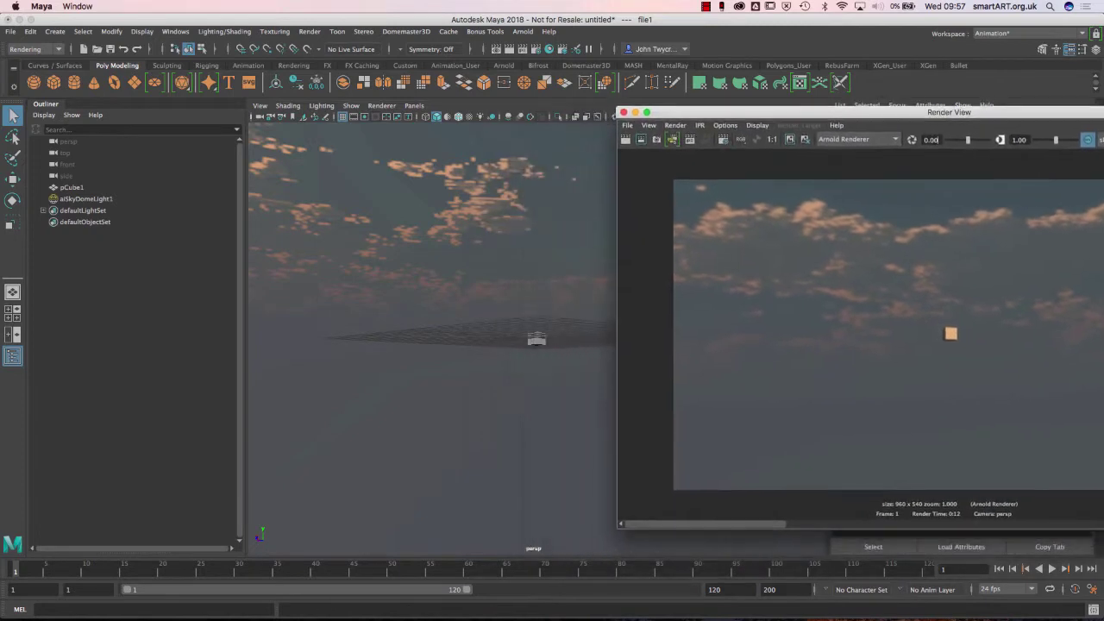
left_click_drag(431, 259, 440, 332, "alt")
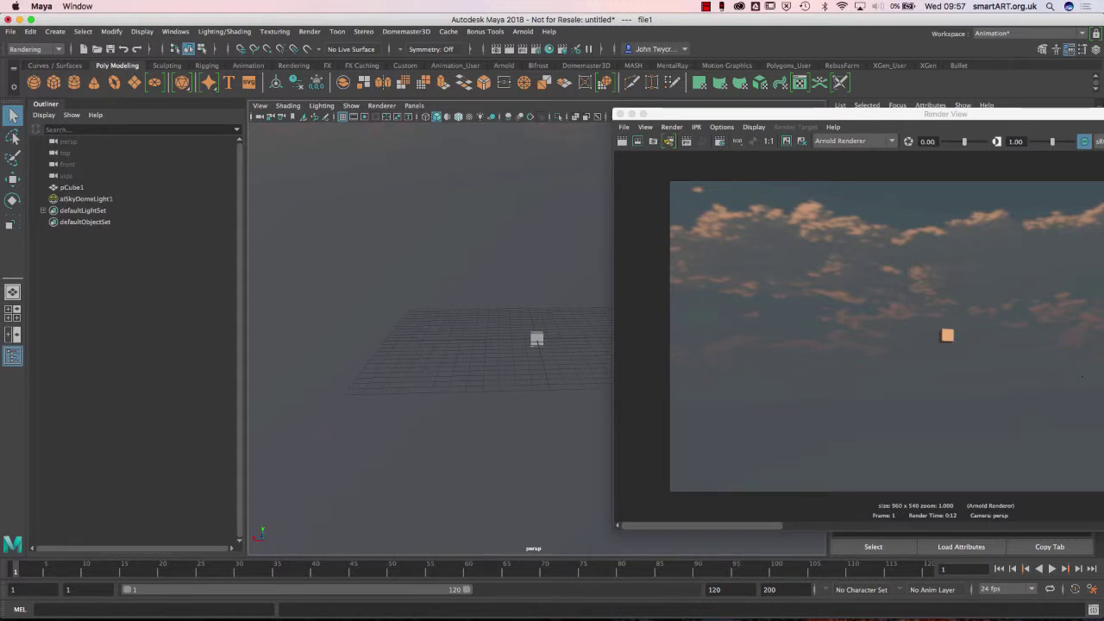
left_click_drag(423, 411, 522, 418, "alt")
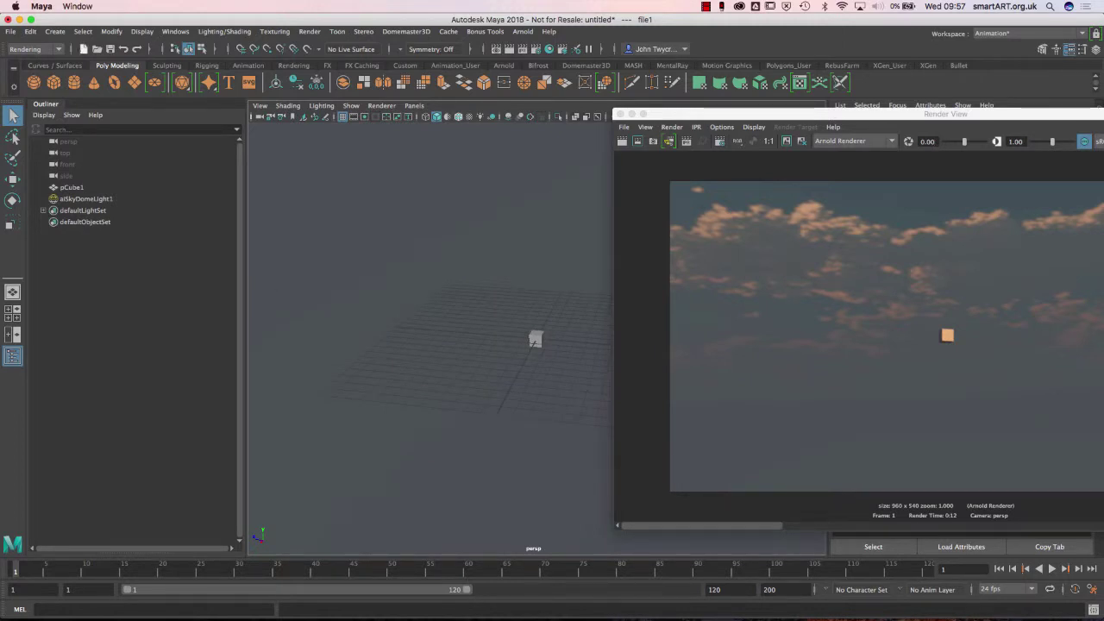
left_click(54, 31)
mouse_move(91, 73)
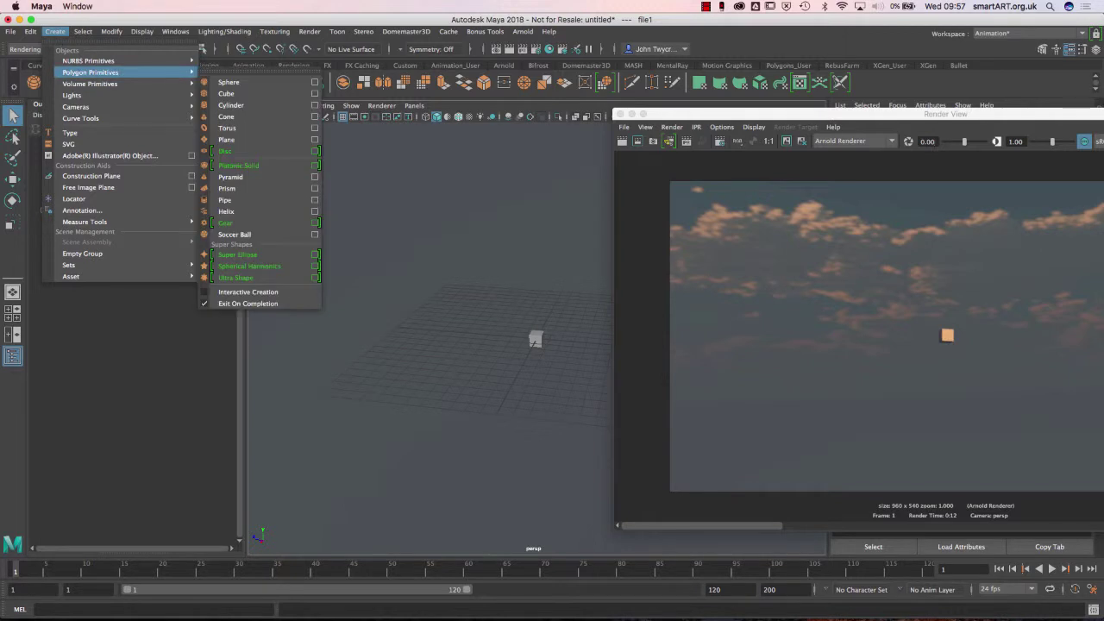
mouse_move(72, 95)
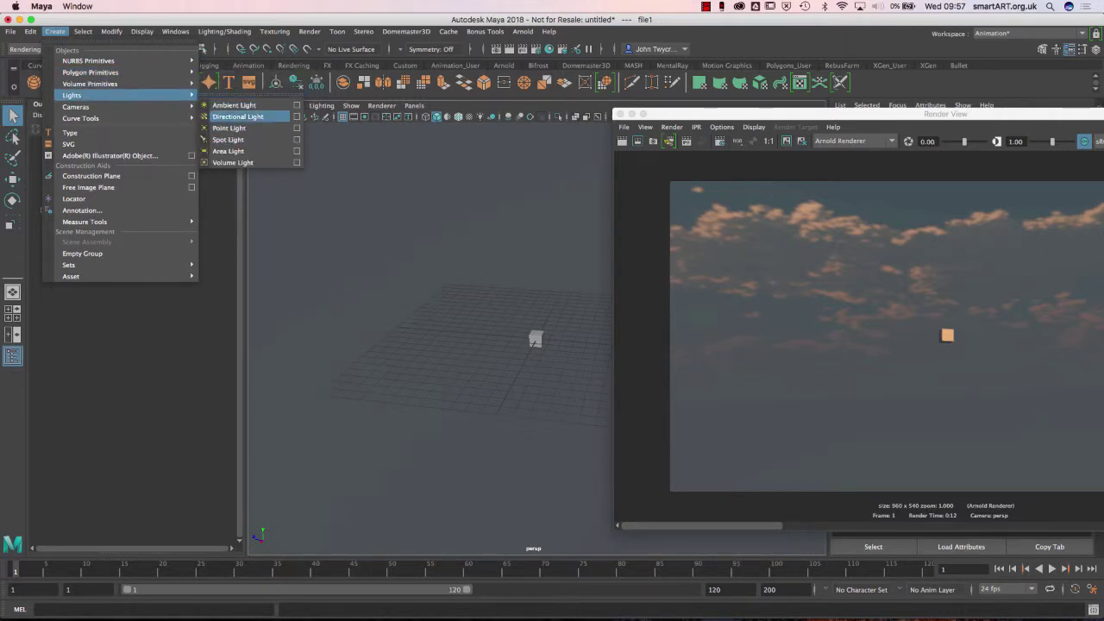
left_click(237, 117)
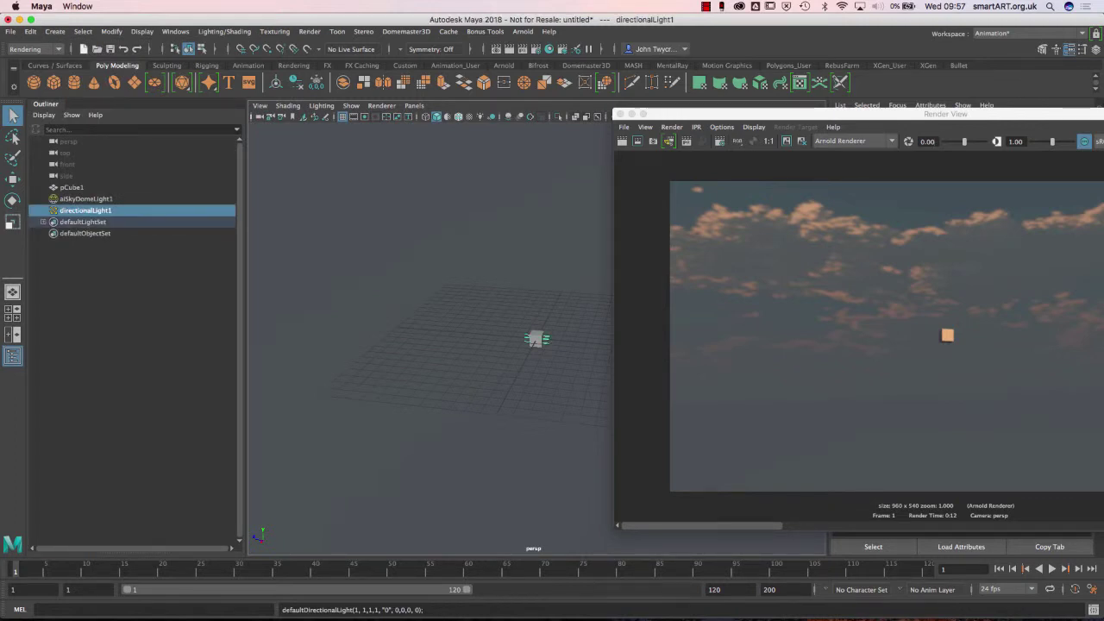
Rotate the directional light and move it along its Z axis away from the cube.
key("e")
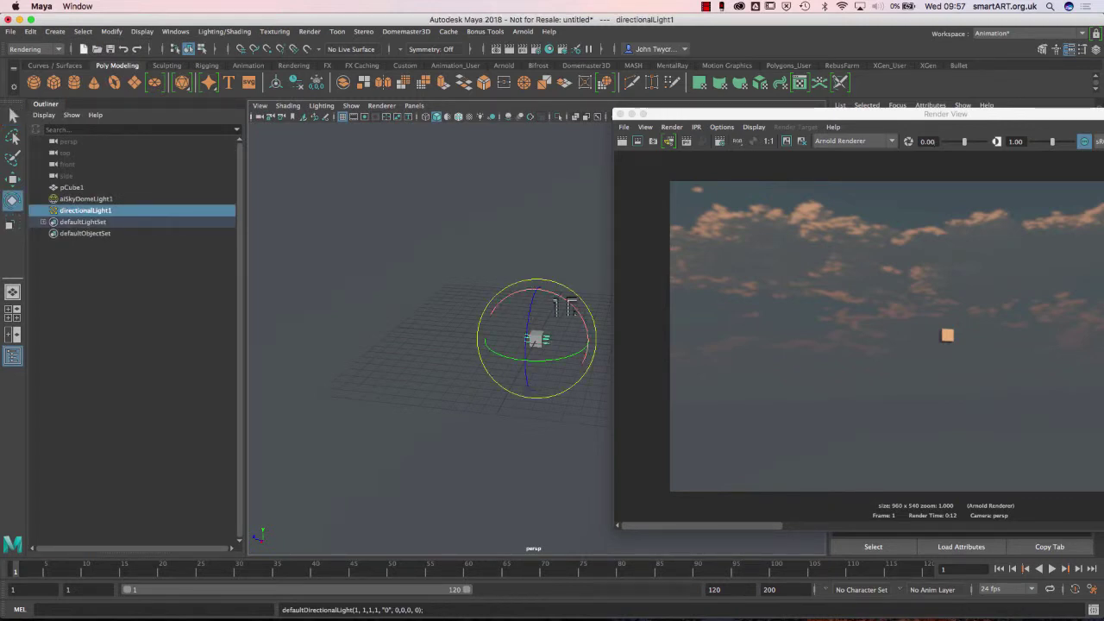
left_click_drag(565, 308, 582, 370)
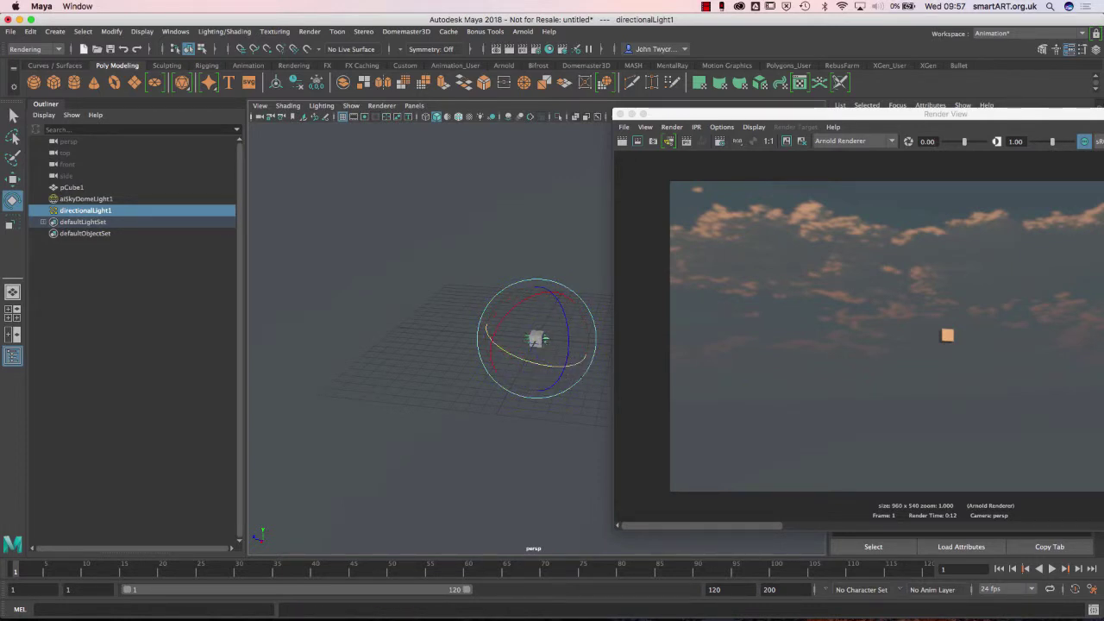
key("w")
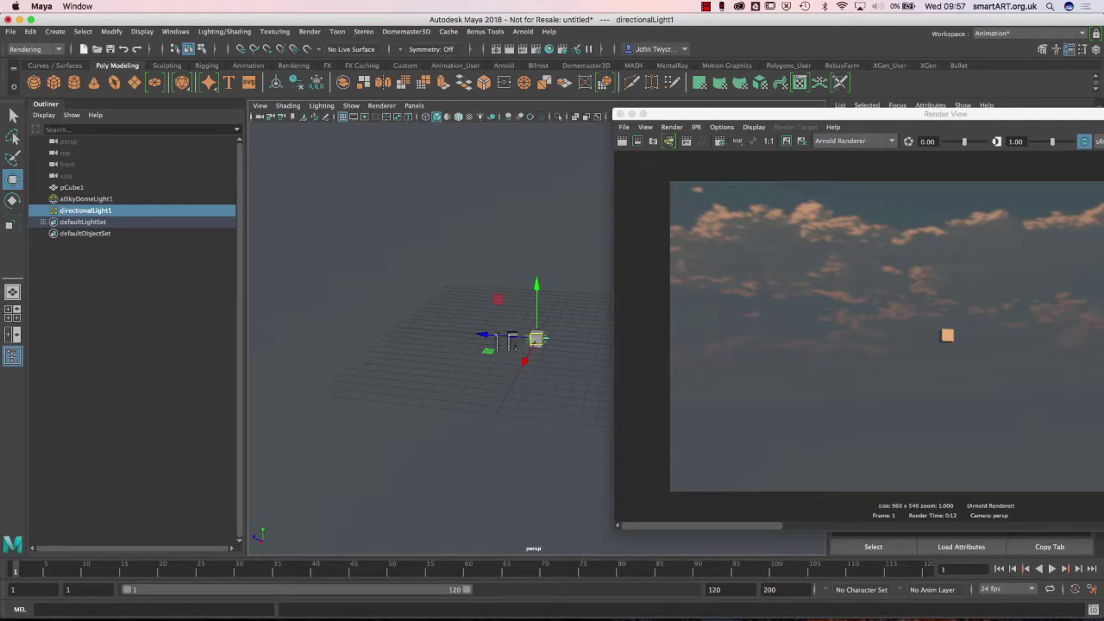
left_click_drag(481, 334, 409, 329)
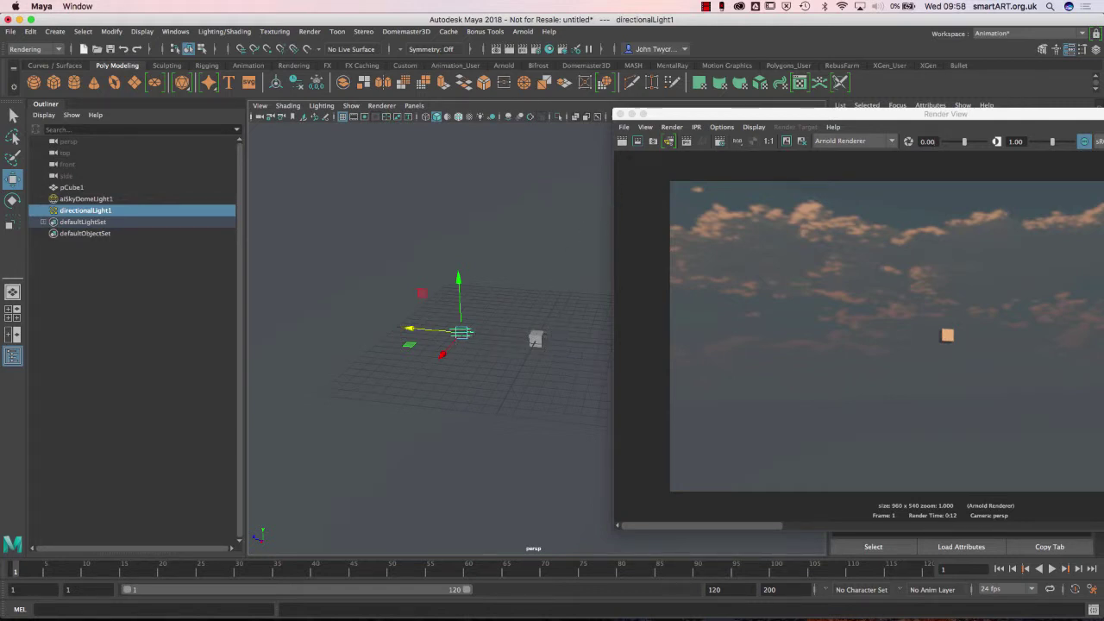
Keep the current render and render the cube again with the directional light.
left_click(786, 140)
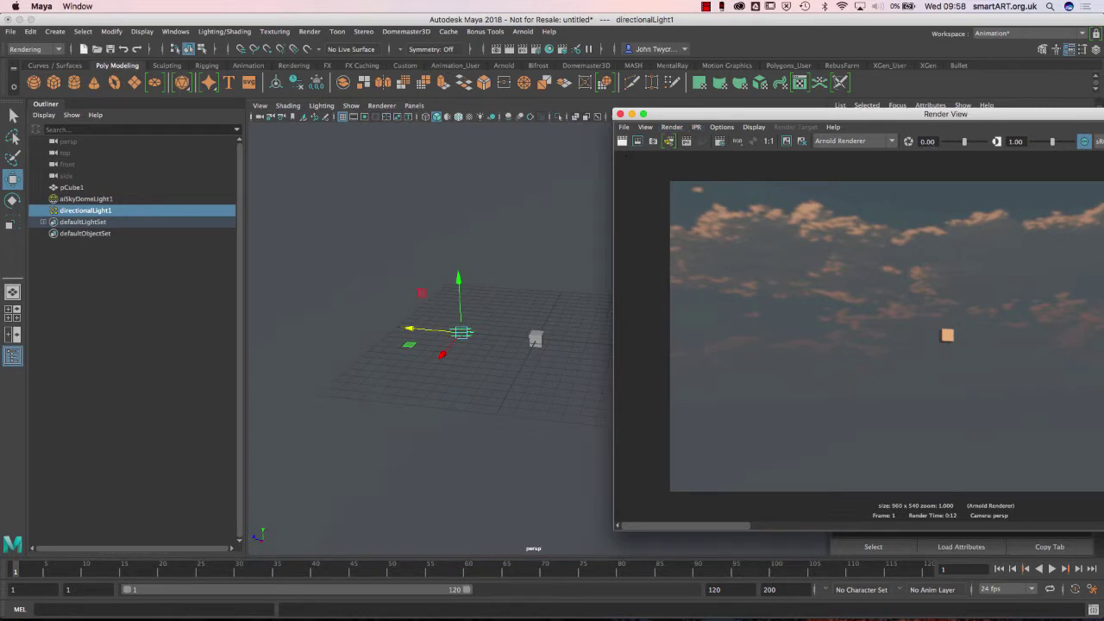
left_click(669, 141)
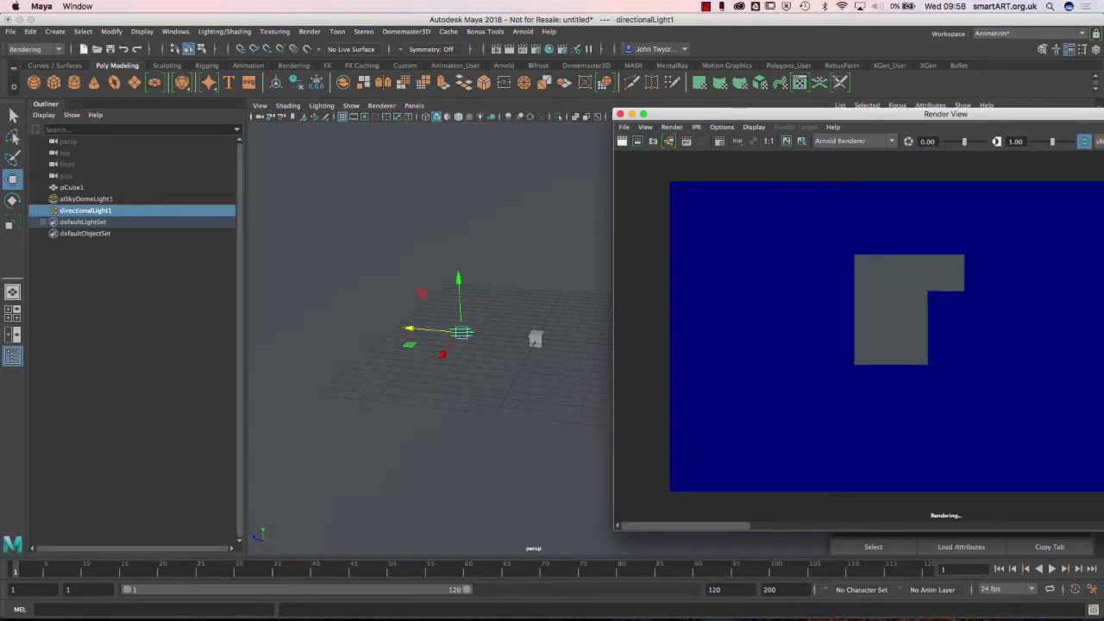
left_click_drag(759, 114, 414, 68)
left_click_drag(521, 68, 252, 19)
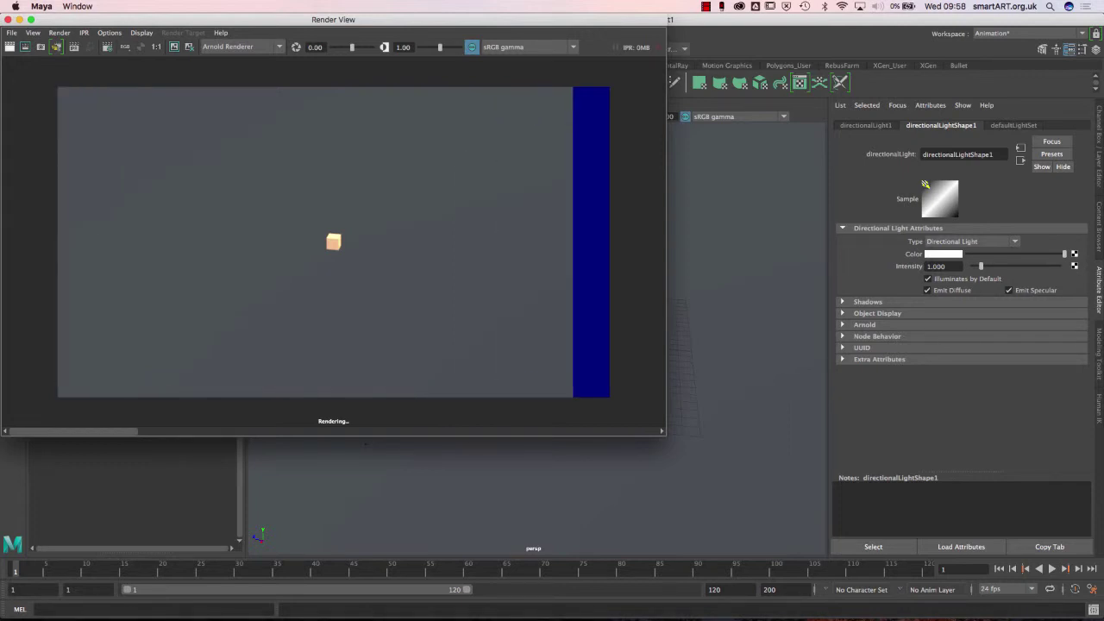
Compare the kept renders of the cube with the newest one.
left_click_drag(74, 431, 410, 444)
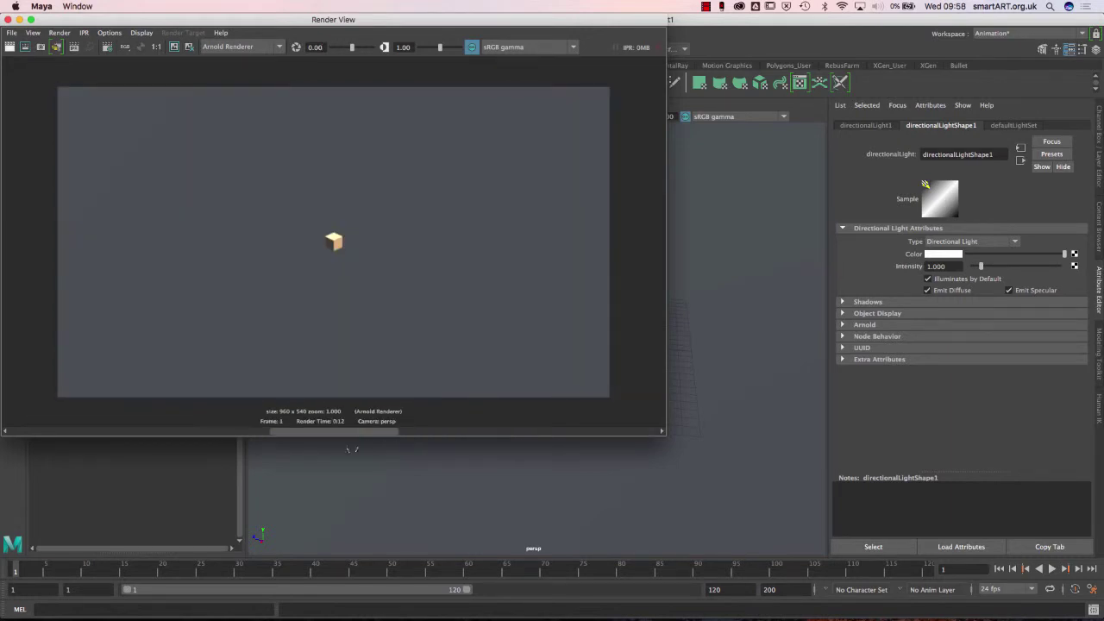
left_click_drag(280, 449, 253, 450)
left_click_drag(173, 449, 135, 445)
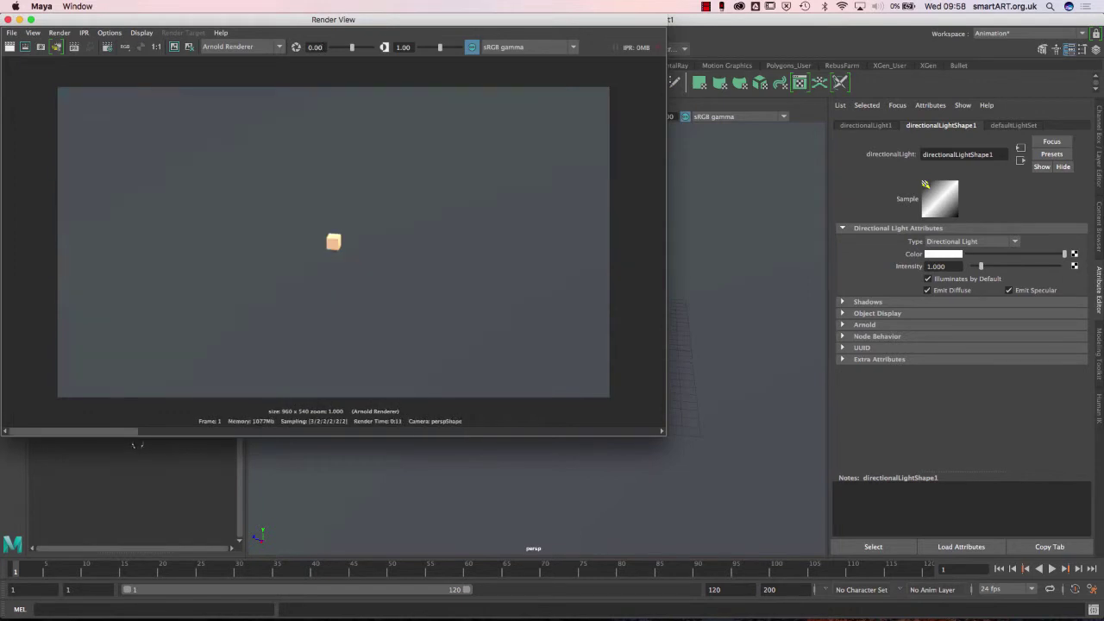
Set the directional light's intensity to 10, keep the last render and render the cube again.
left_click_drag(388, 19, 723, 421)
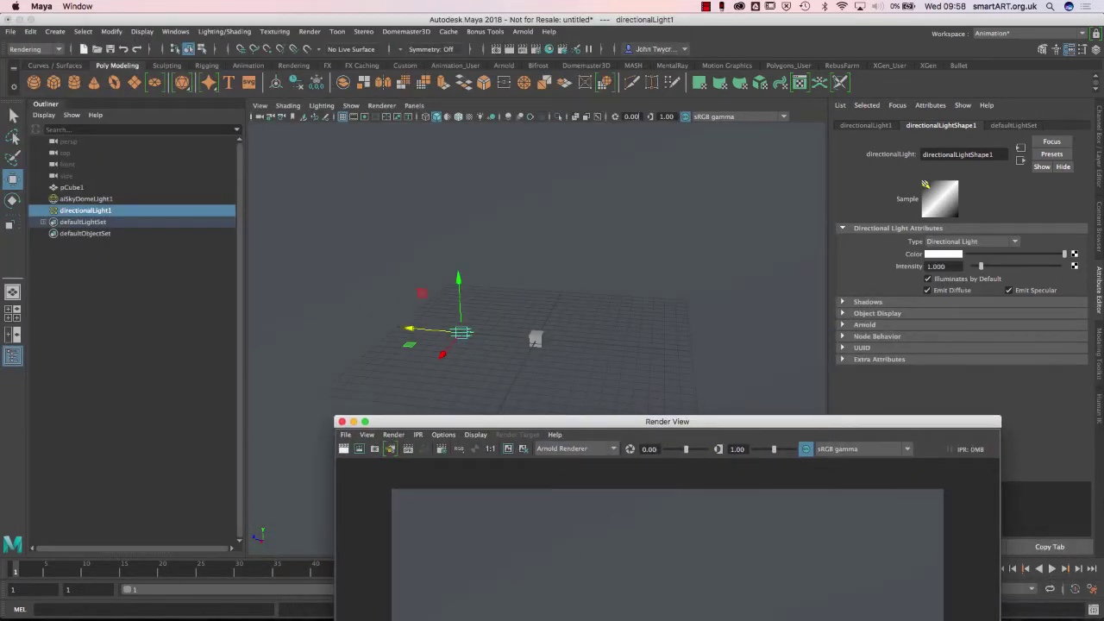
left_click_drag(981, 266, 1060, 265)
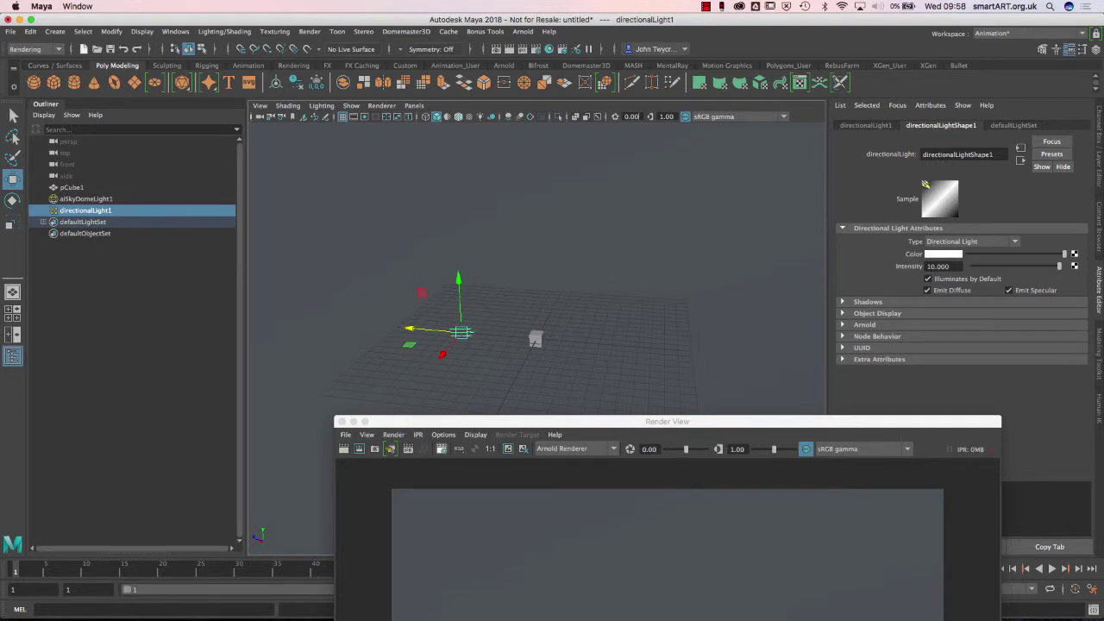
left_click(508, 449)
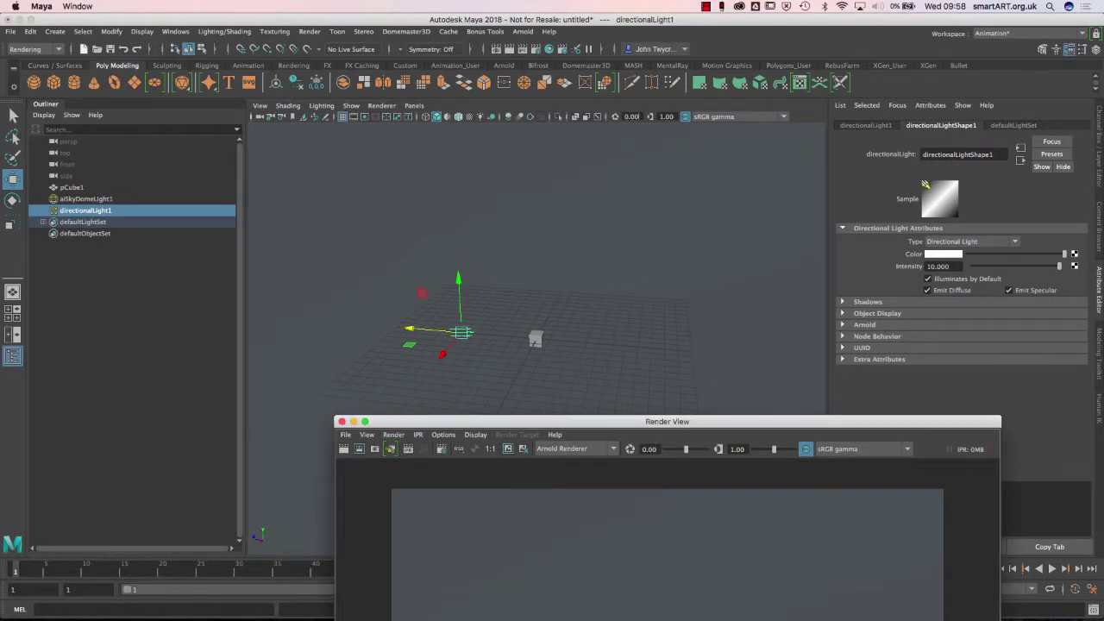
left_click(390, 449)
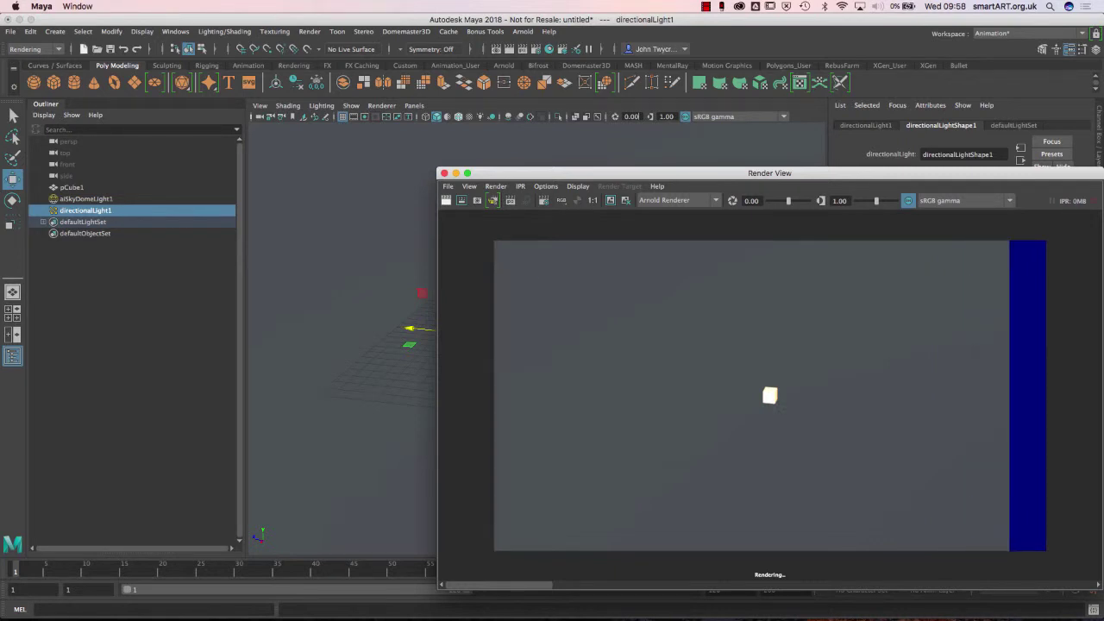
left_click_drag(764, 177, 416, 405)
left_click_drag(255, 405, 257, 394)
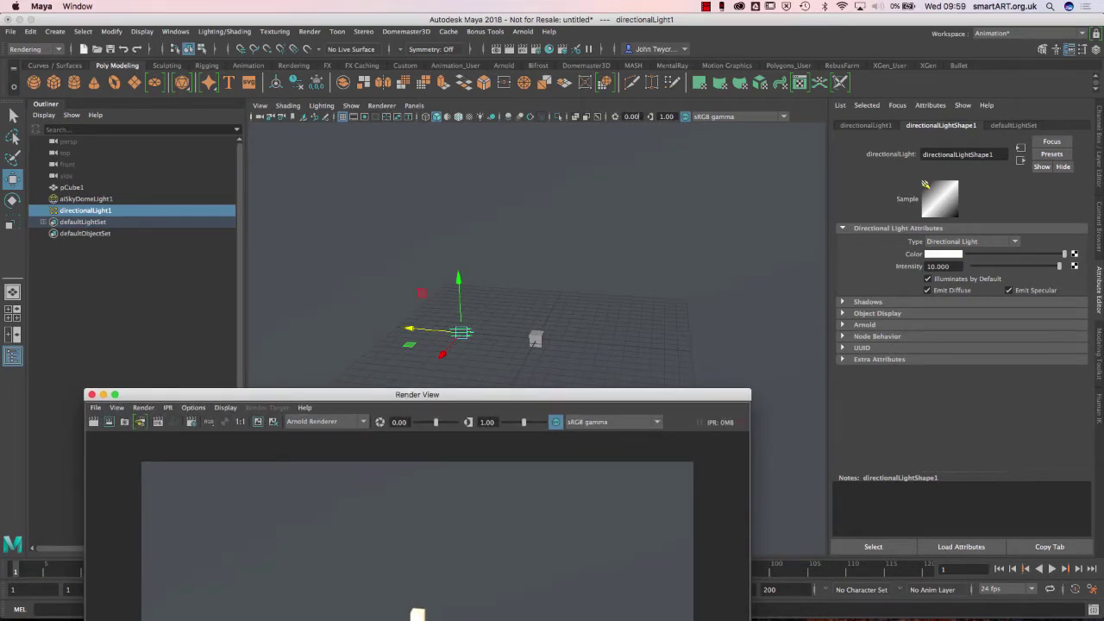
Switch the renderer to Maya Software, render the cube for inspection and close the render window.
left_click_drag(256, 395, 664, 130)
left_click(734, 156)
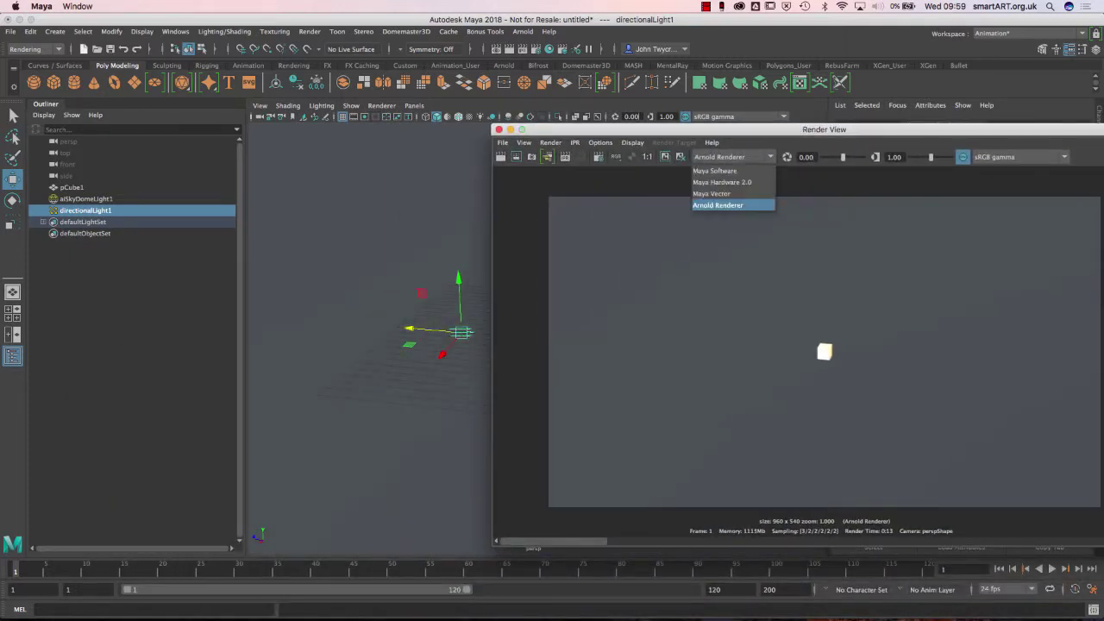
left_click(729, 170)
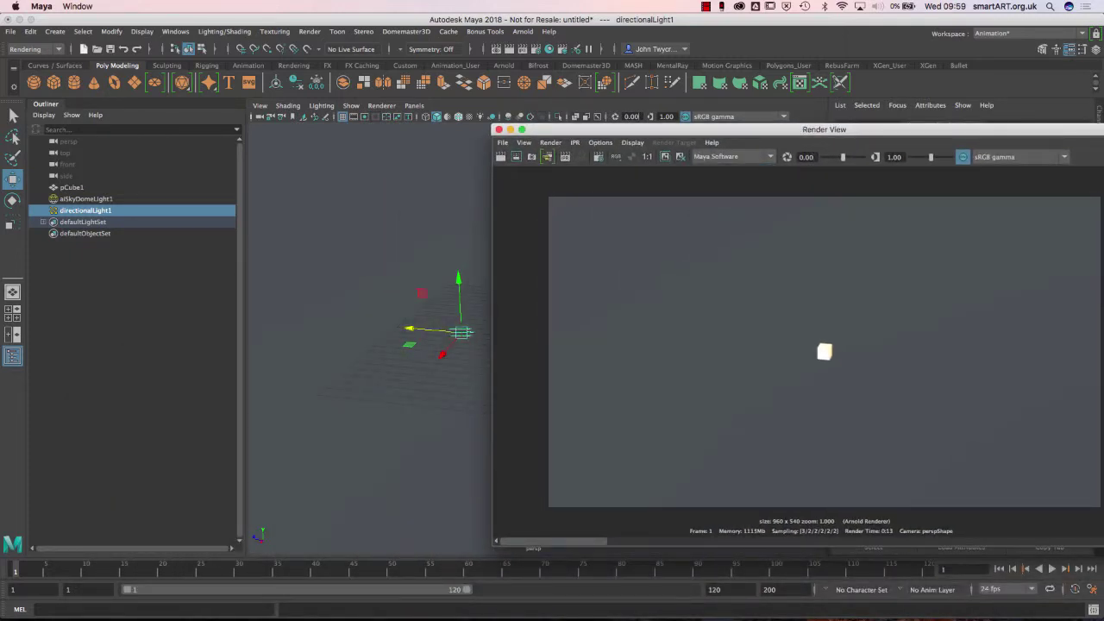
left_click_drag(709, 130, 648, 37)
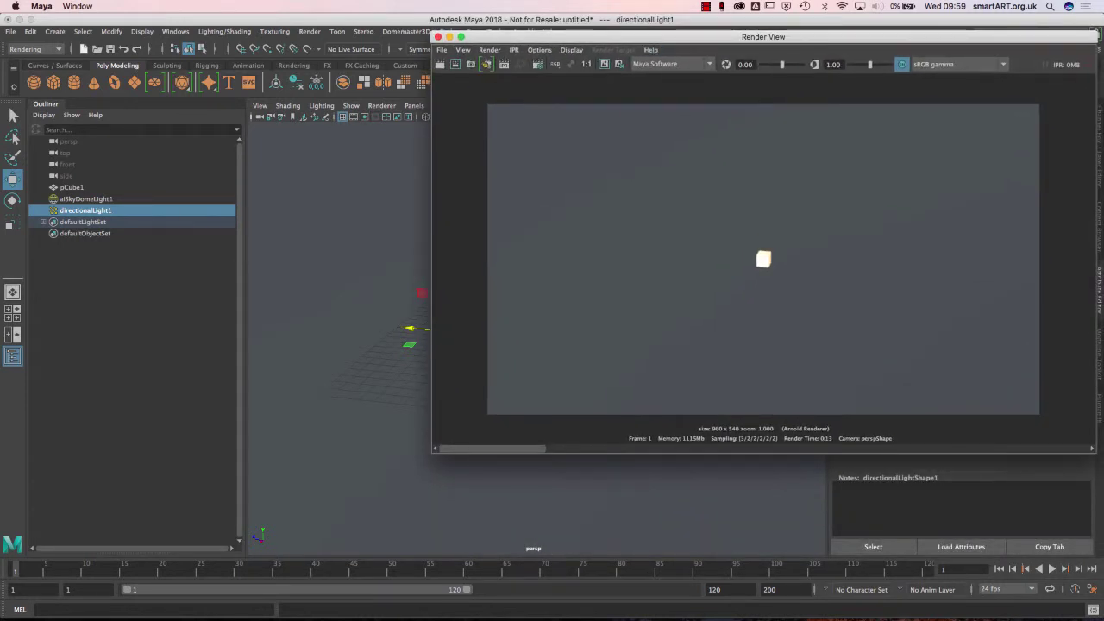
left_click(486, 64)
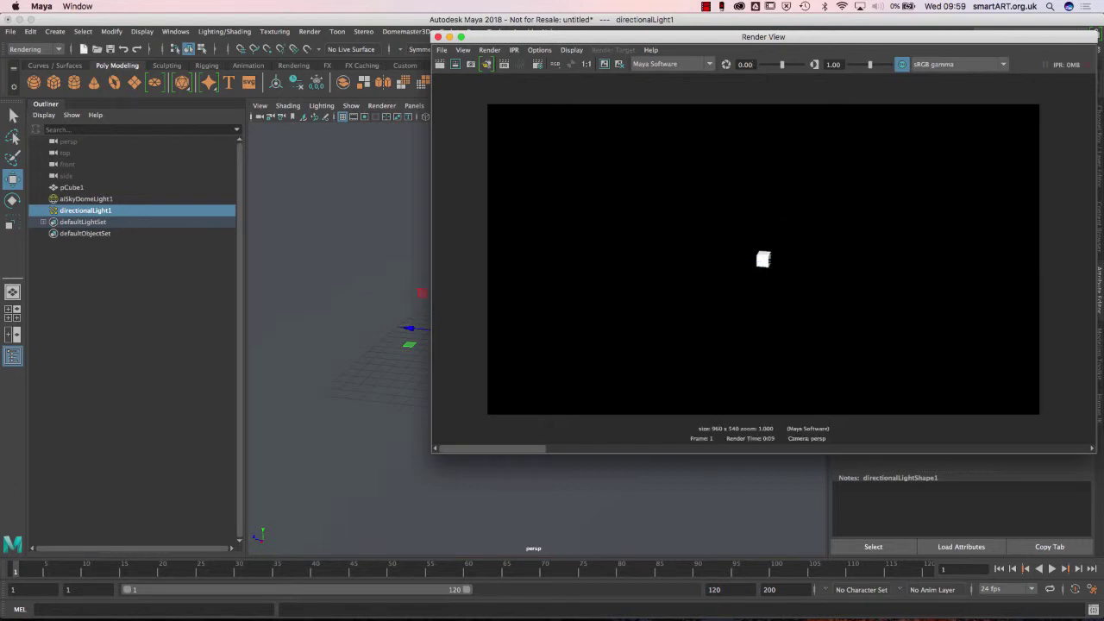
scroll(763, 259, "down", 3)
scroll(764, 259, "up", 4)
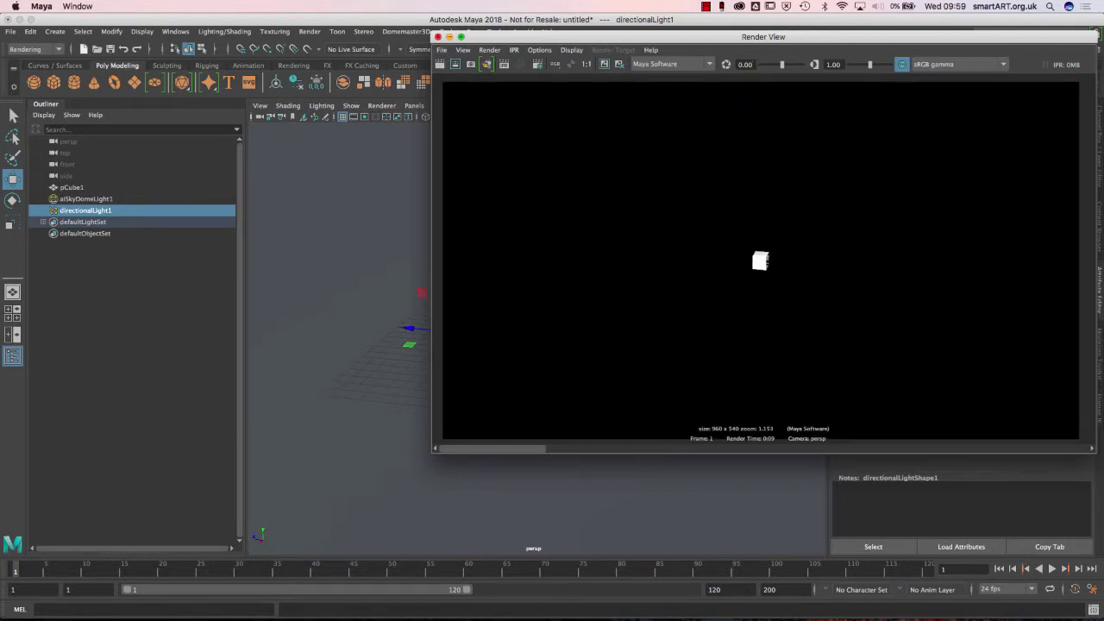
left_click(437, 38)
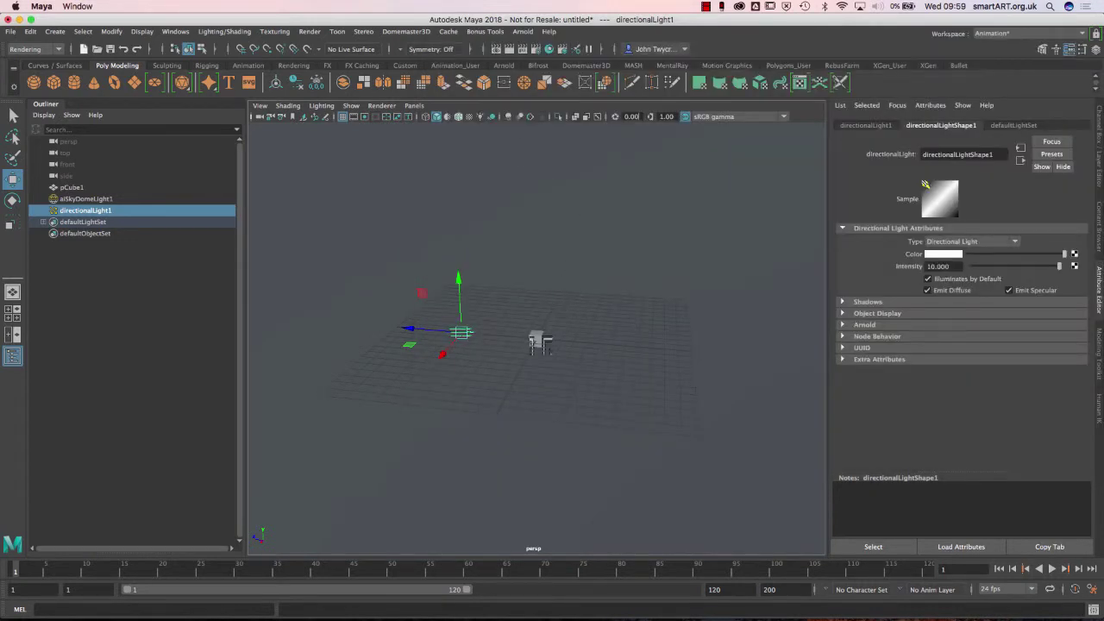
Frame the cube in the perspective view and shade the viewport using all scene lights.
left_click(537, 339)
key("f")
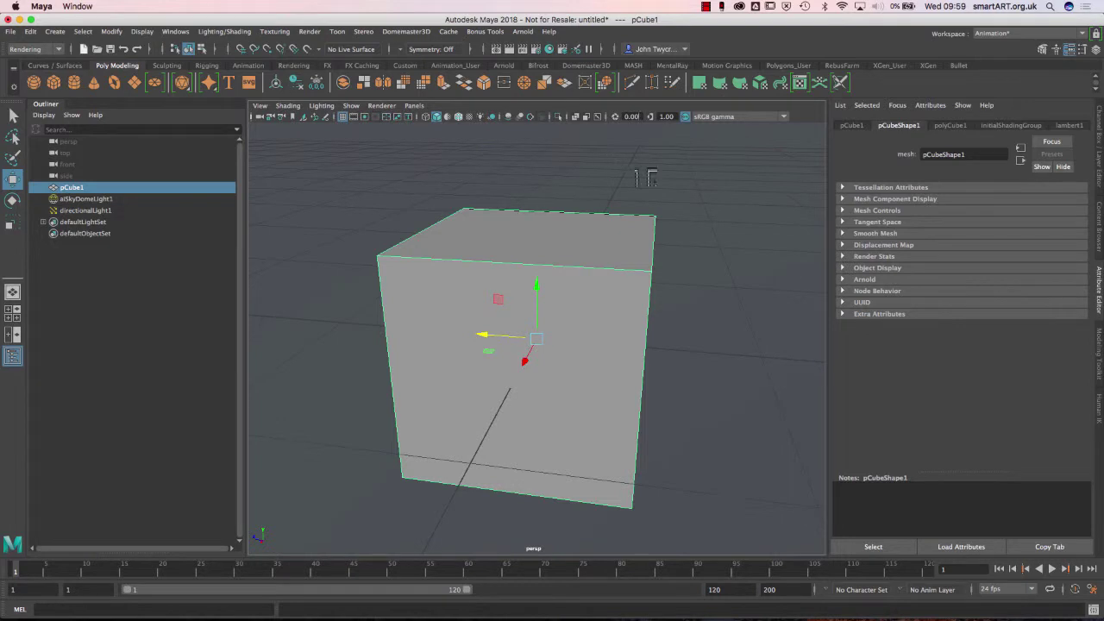
left_click_drag(702, 226, 681, 281, "alt")
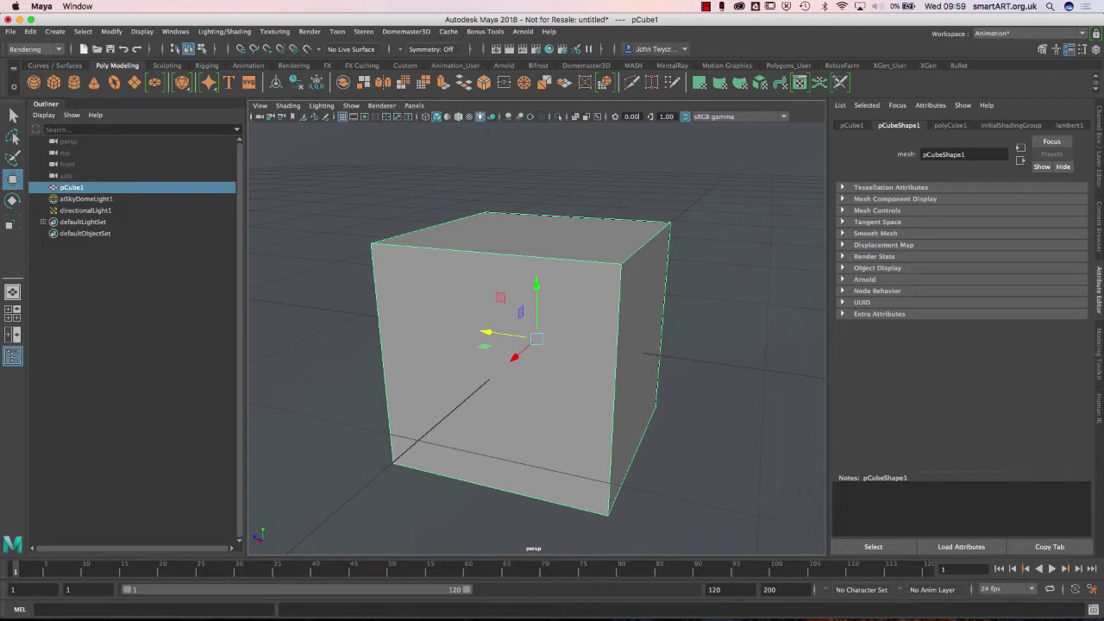
left_click(481, 117)
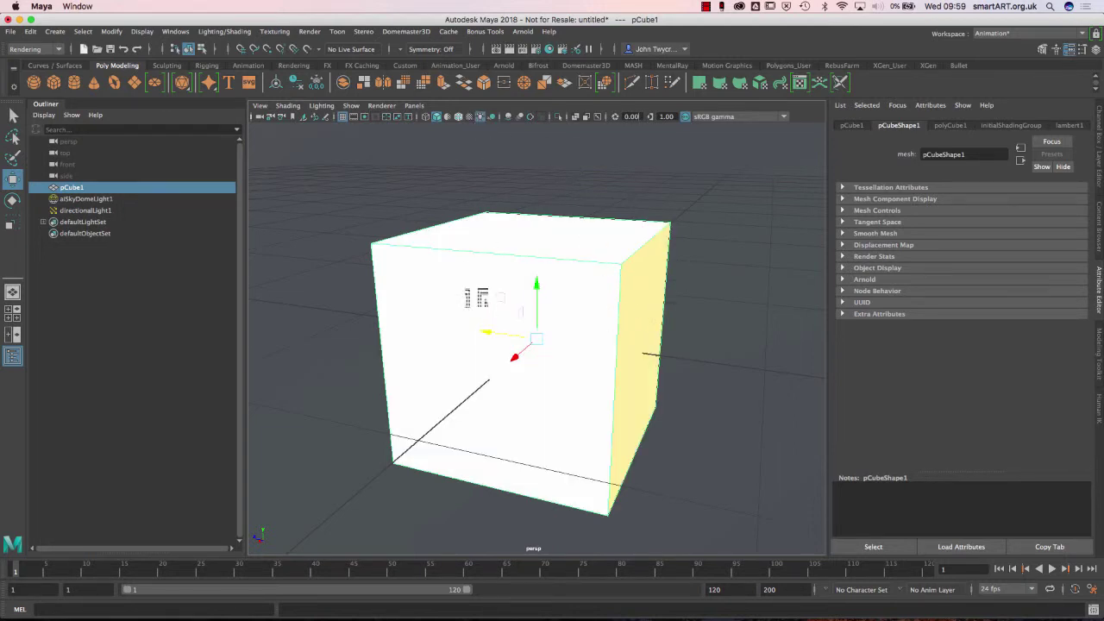
Lower the directional light's intensity to 0.405 and render the cube with Maya Software.
left_click(85, 211)
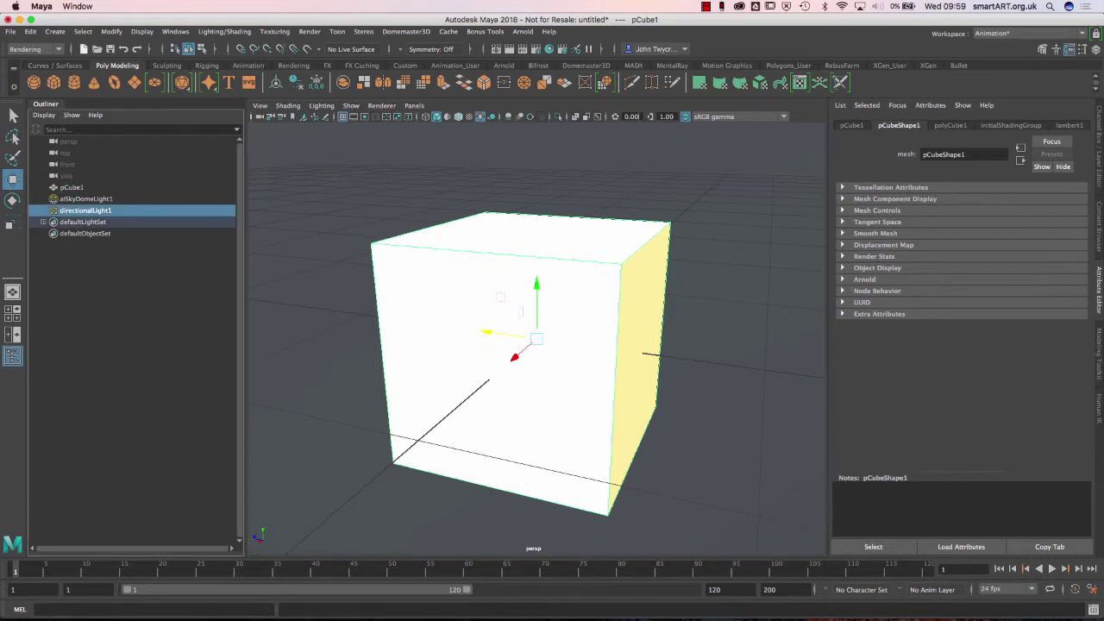
left_click_drag(1059, 265, 975, 266)
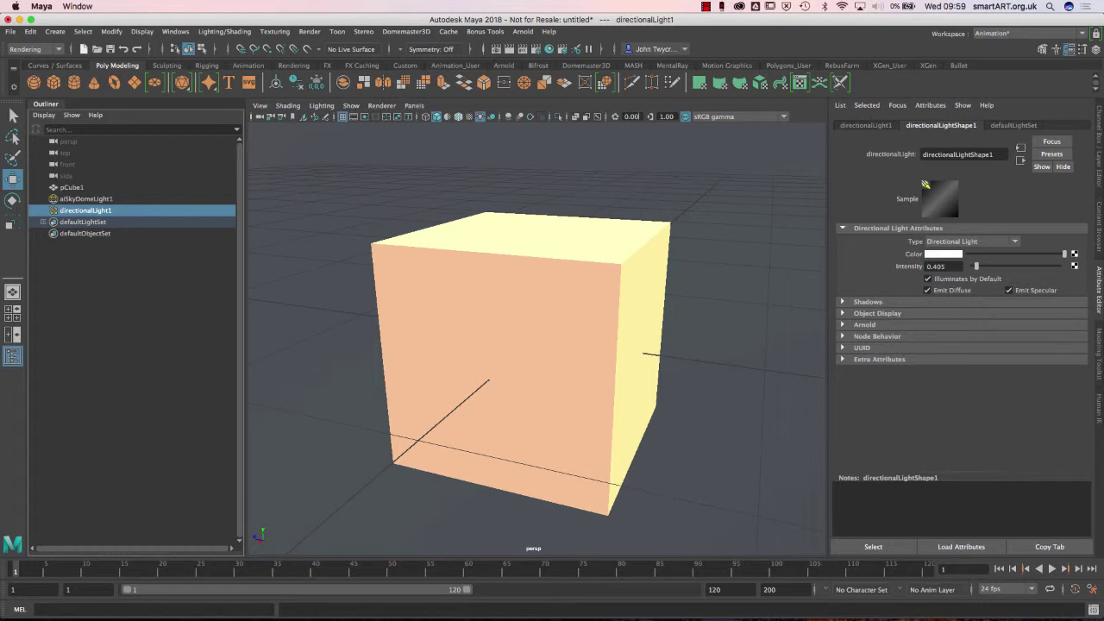
left_click(509, 49)
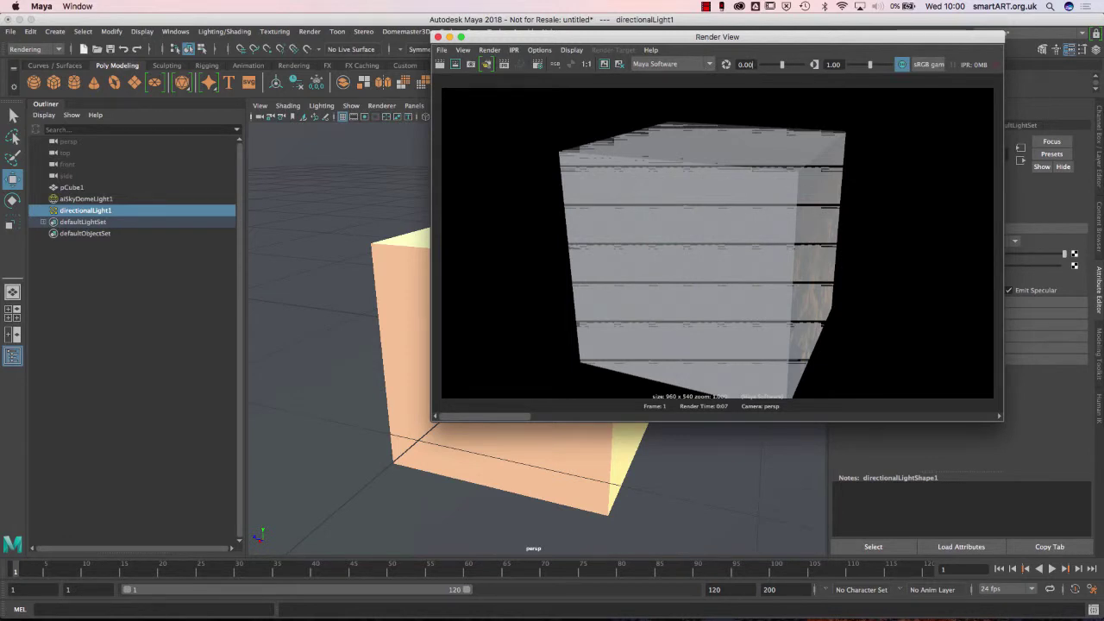
left_click(747, 64)
Delete the Arnold skydome light and render the cube again with Maya Software.
left_click(86, 198)
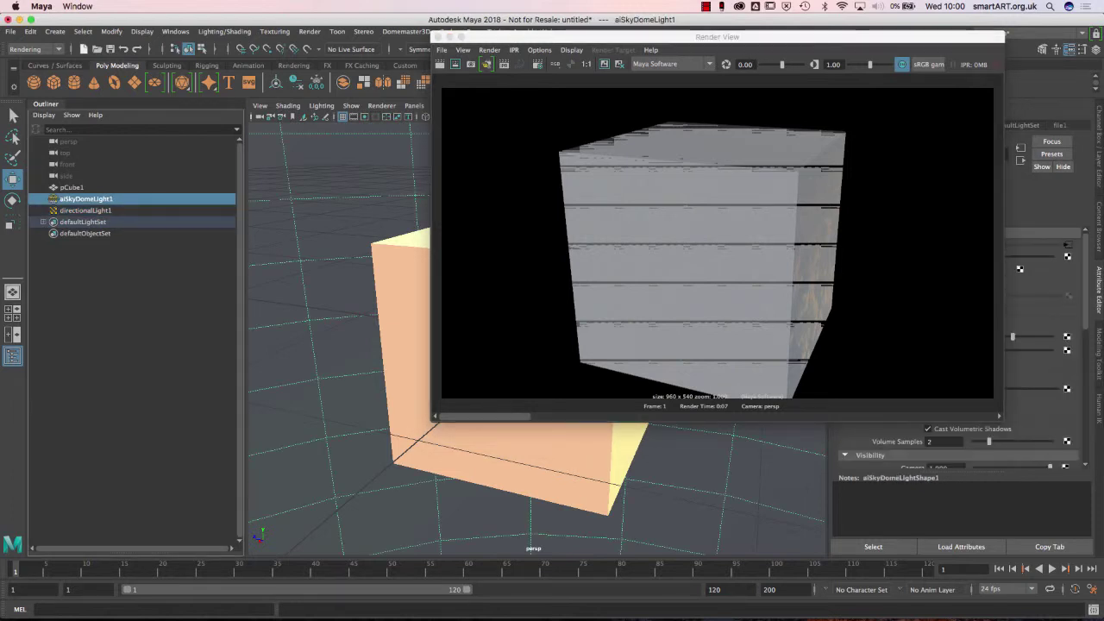
key("Delete")
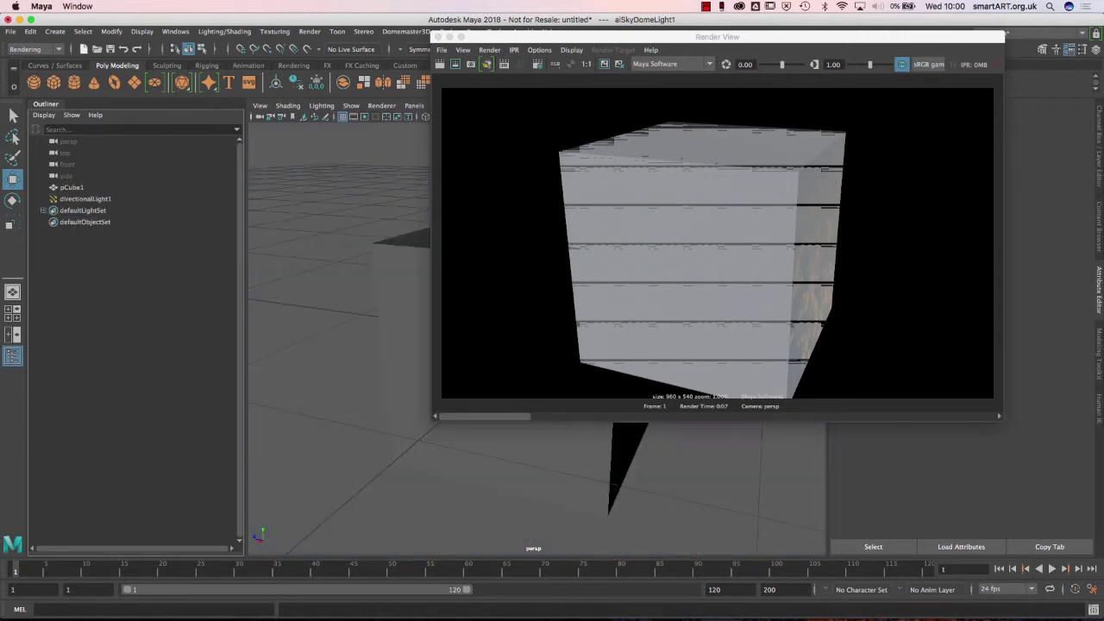
left_click(440, 63)
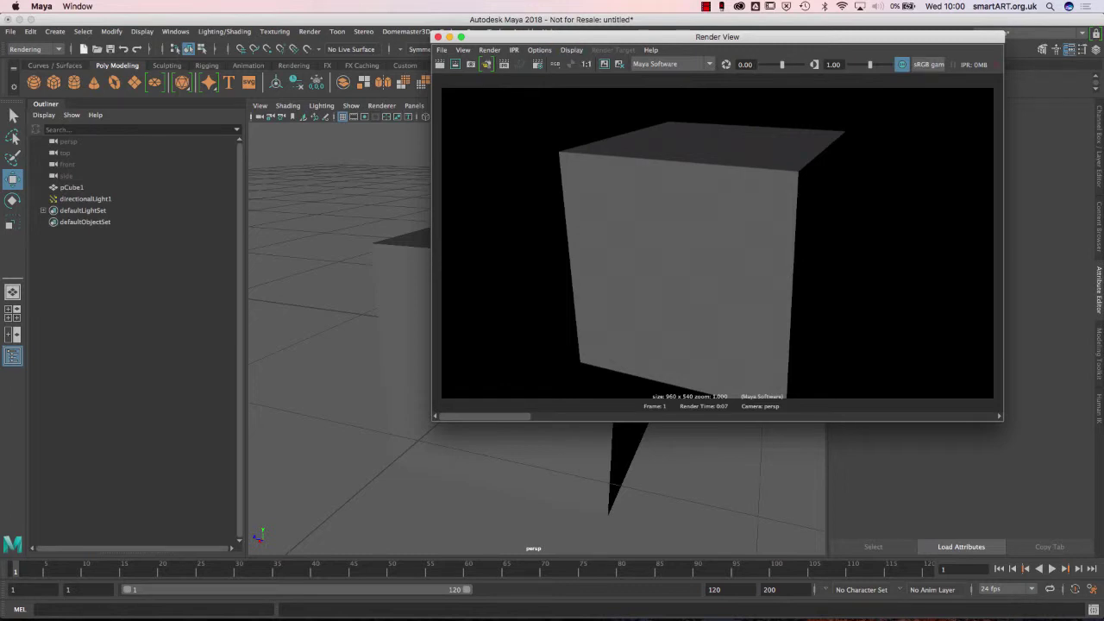
Undo the deletion of the Arnold skydome light and delete the restored skydome light again.
key("super+z")
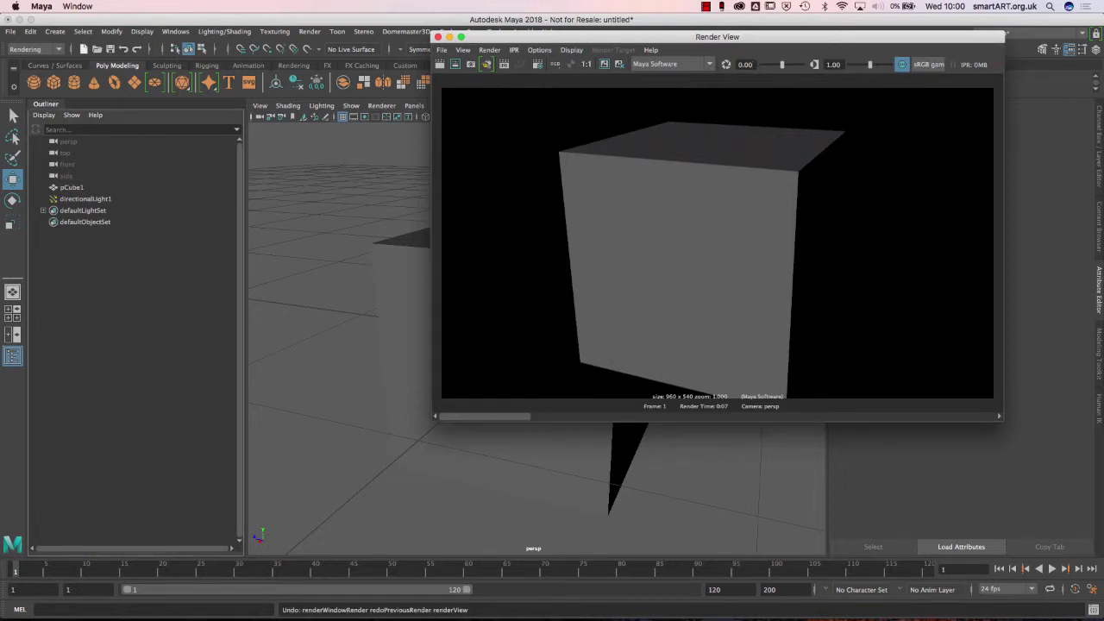
key("super+z")
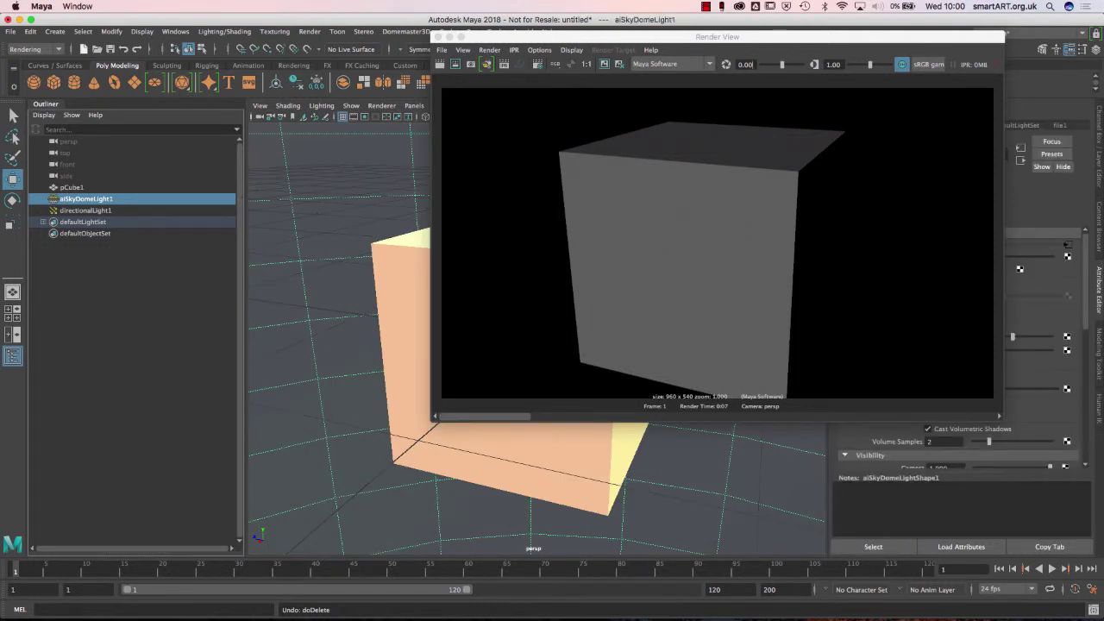
left_click_drag(716, 37, 711, 69)
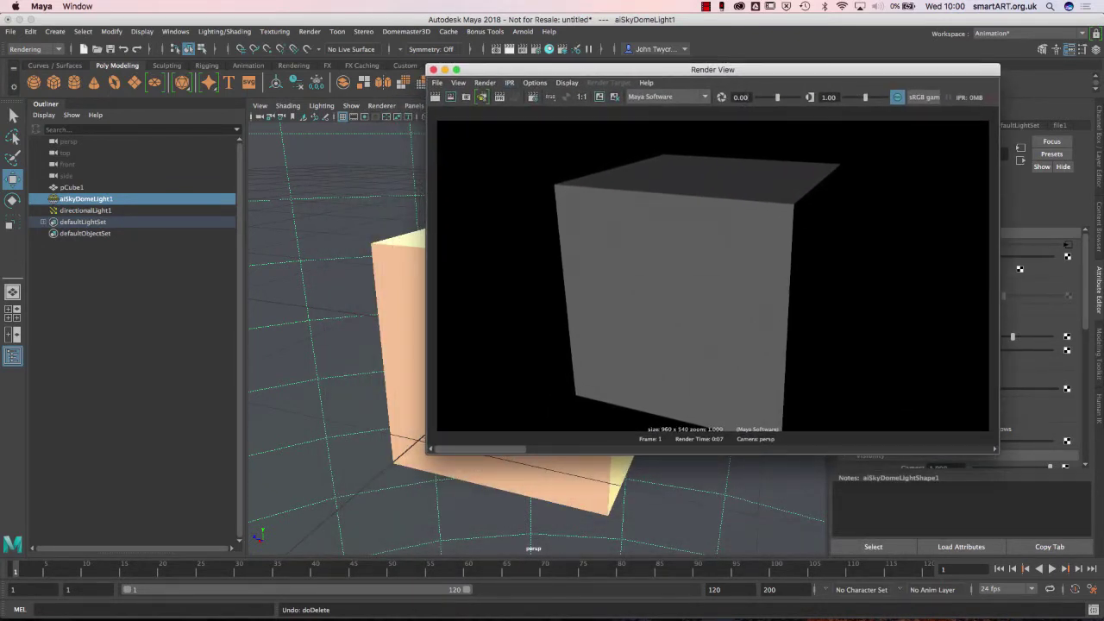
left_click(157, 211)
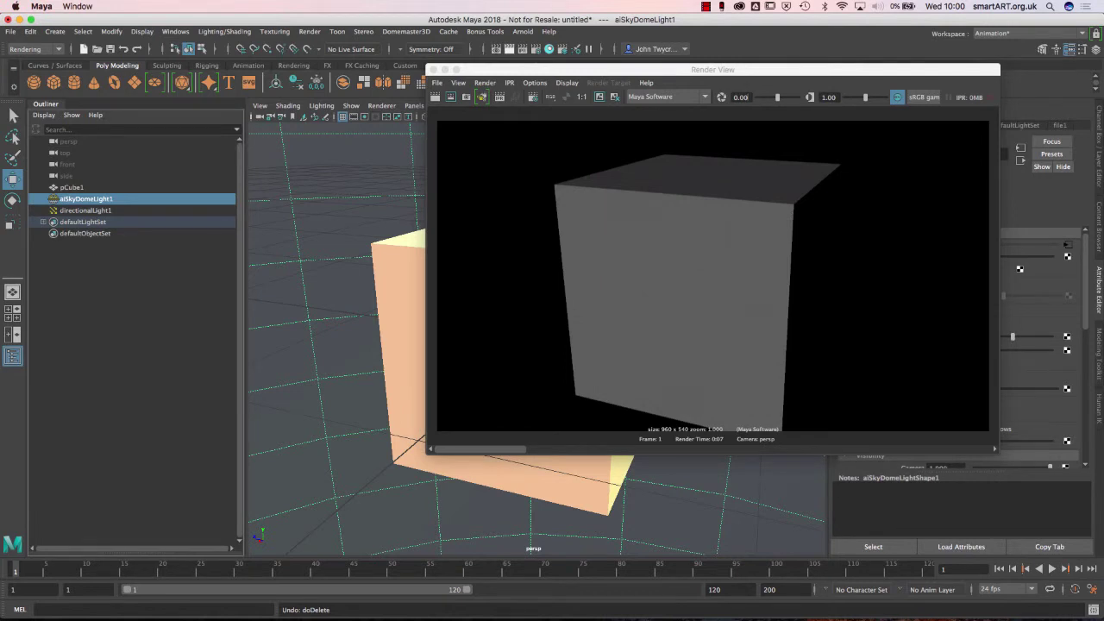
key("Delete")
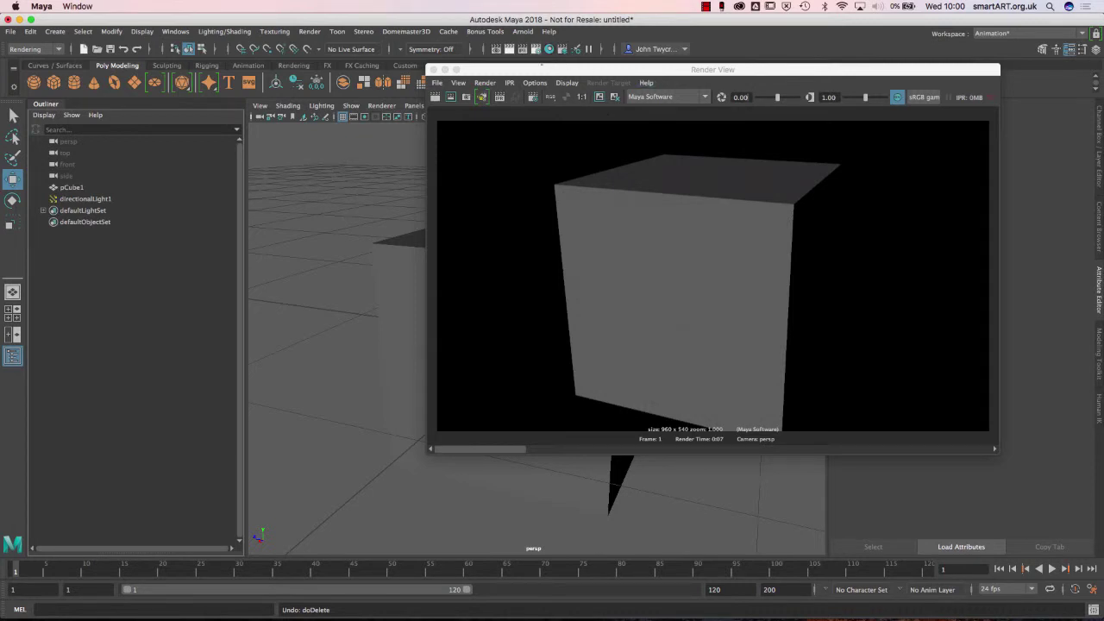
Set the Maya Software anti-aliasing quality to Production quality in the render settings, keeping the rendered image in view.
left_click(536, 49)
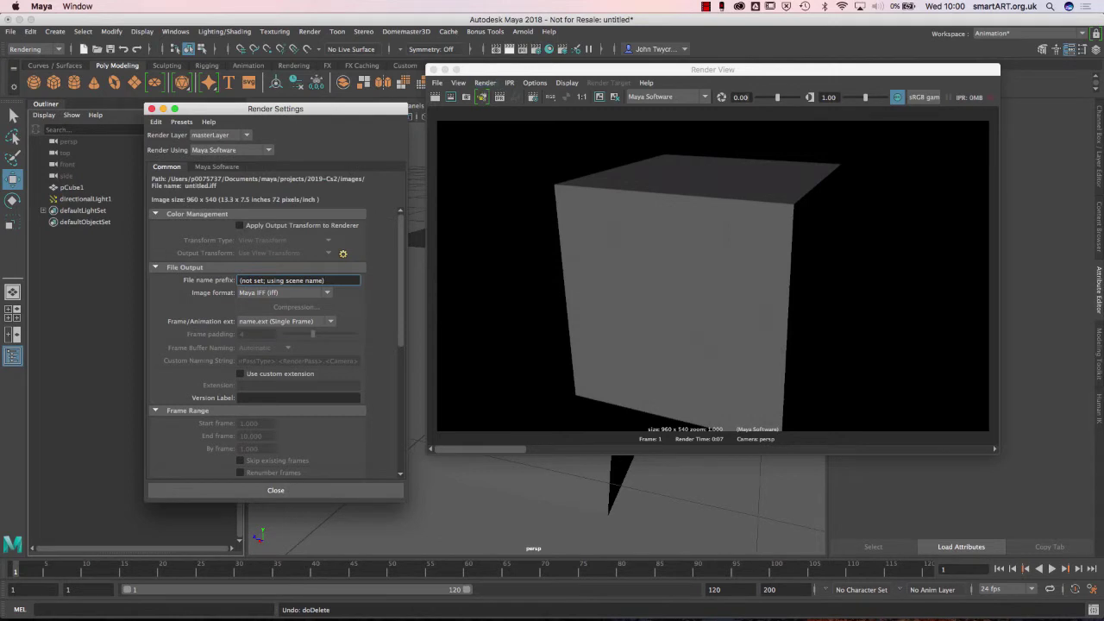
left_click_drag(276, 109, 753, 82)
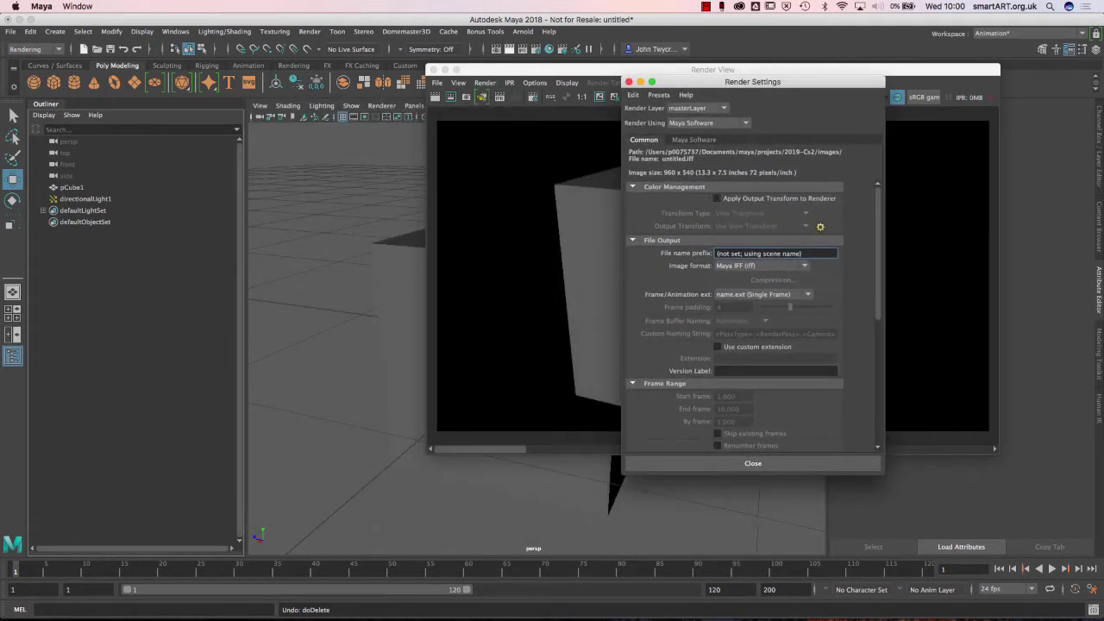
left_click(693, 139)
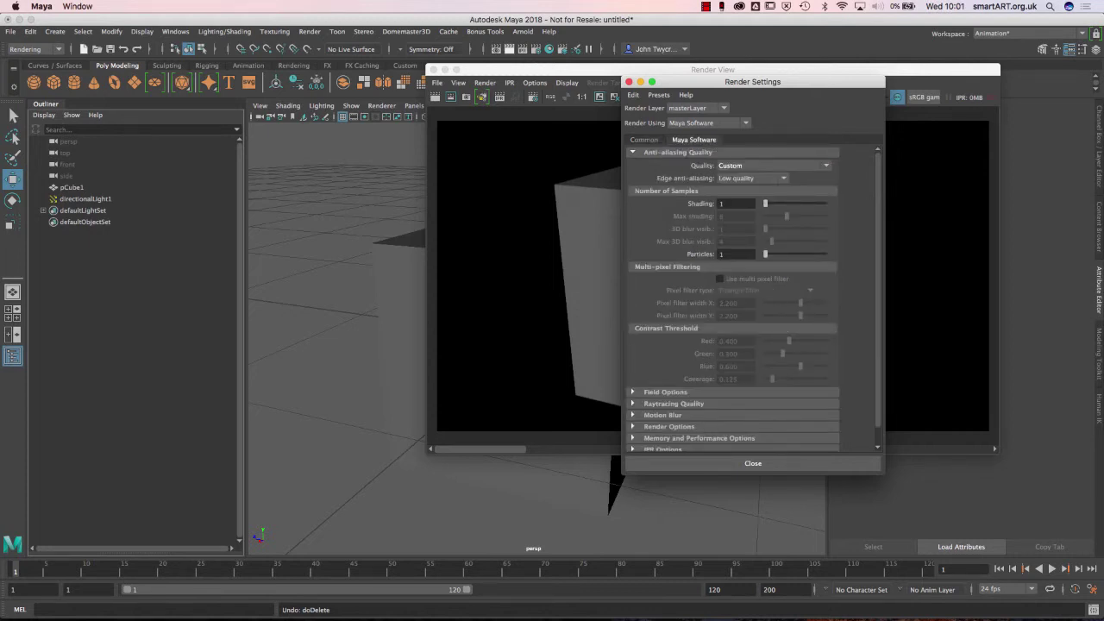
left_click(772, 165)
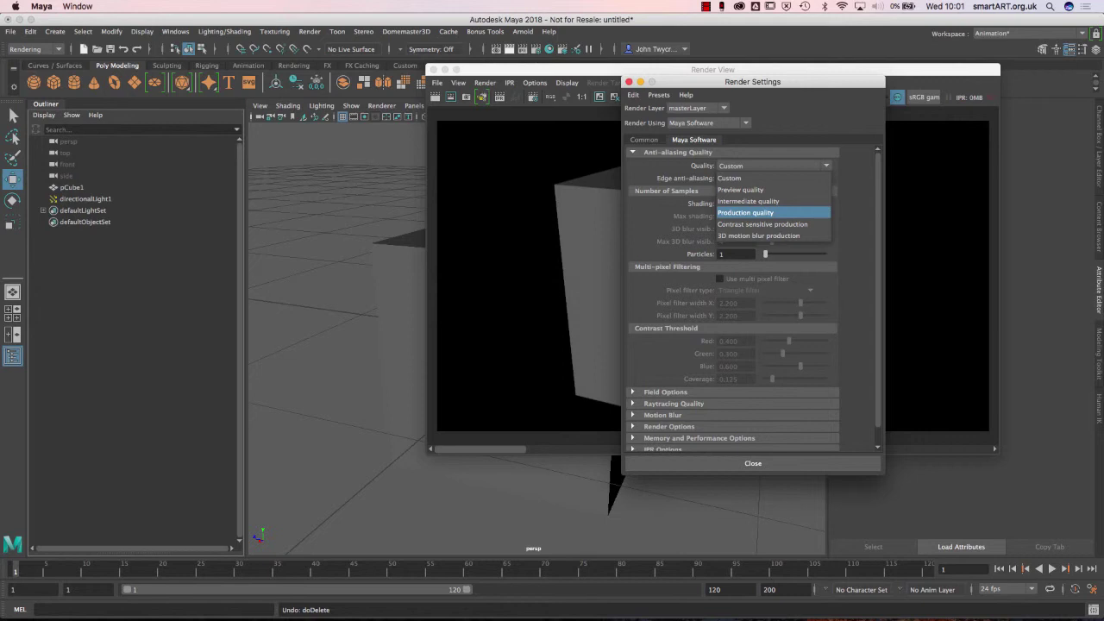
left_click(746, 212)
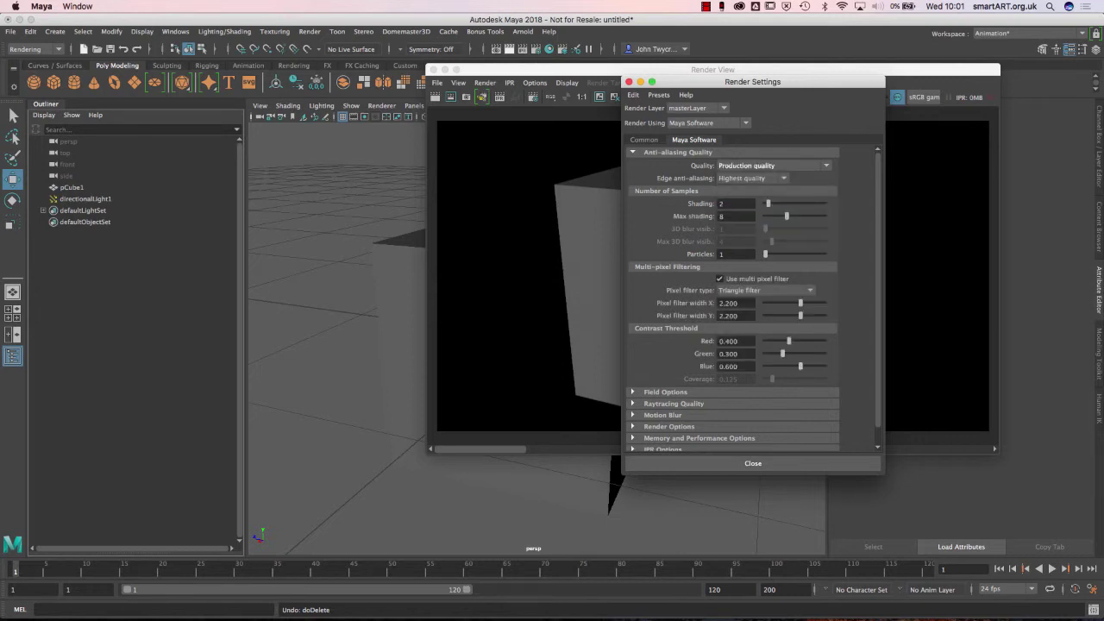
left_click_drag(753, 81, 300, 329)
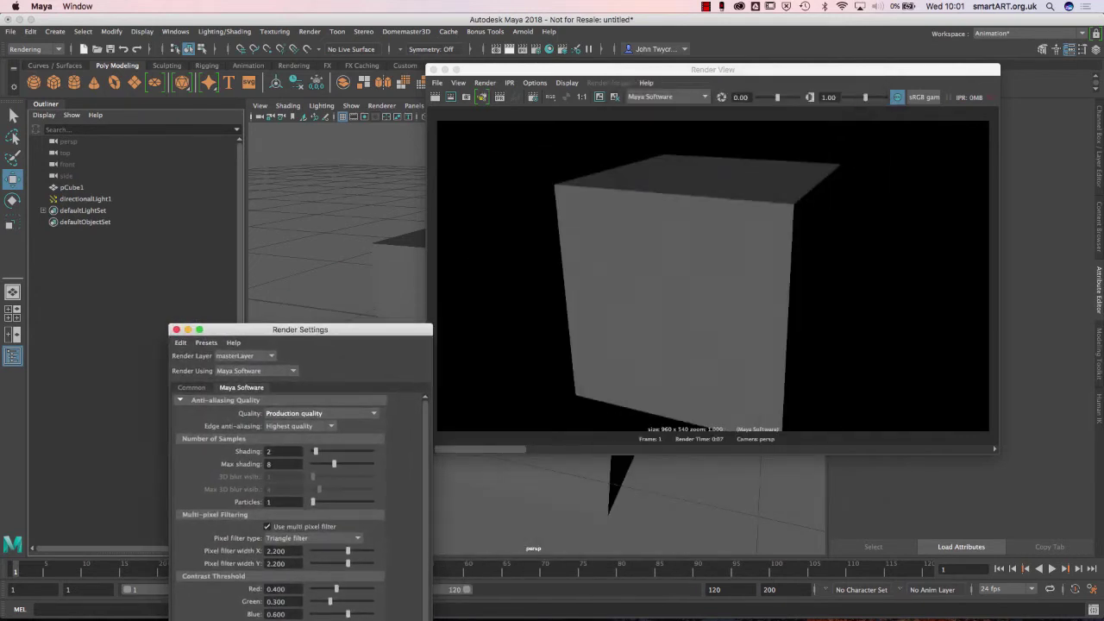
Keep the current render in the Render View and render the cube again with Maya Software.
scroll(665, 226, "up", 5)
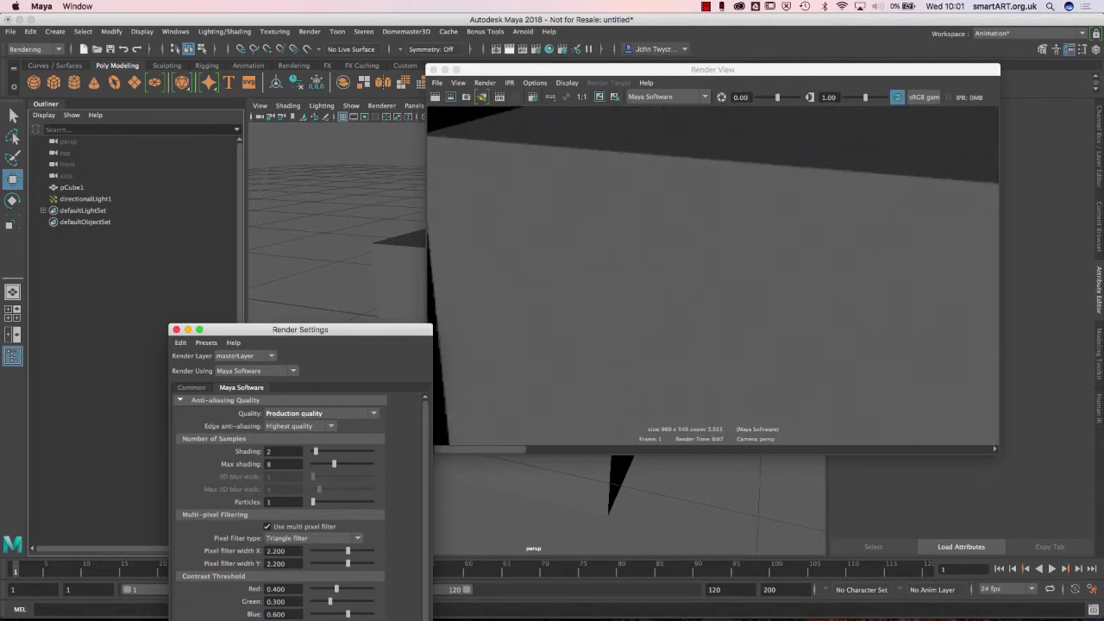
left_click(600, 97)
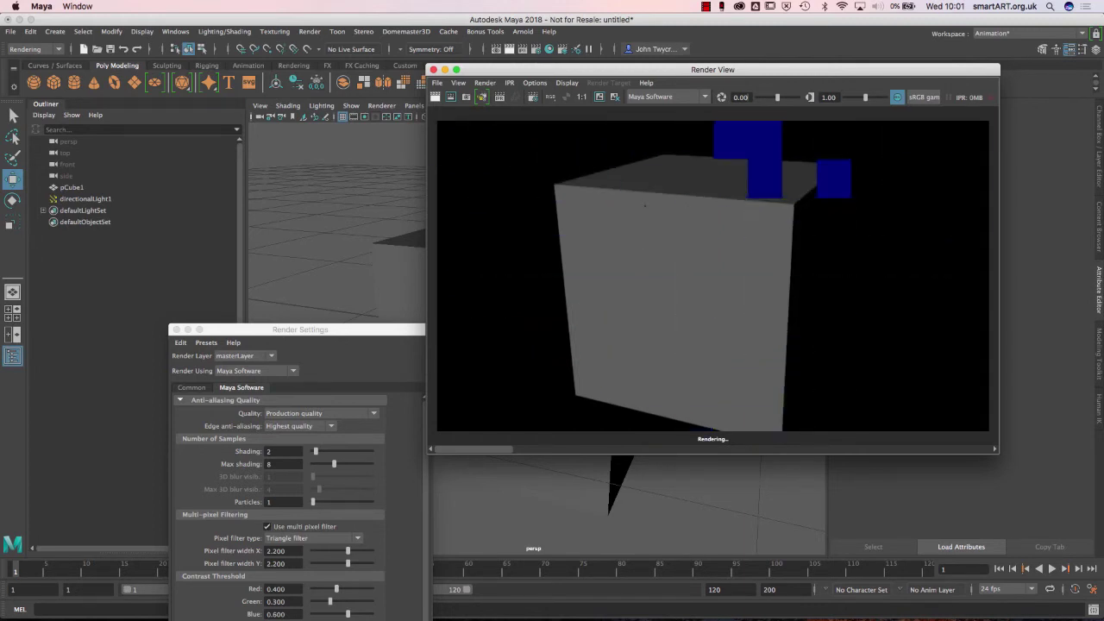
scroll(645, 206, "down", 5)
Compare the anti-aliasing along the cube's upper front edge by switching between the stored low-quality and production-quality renders.
scroll(645, 206, "up", 7)
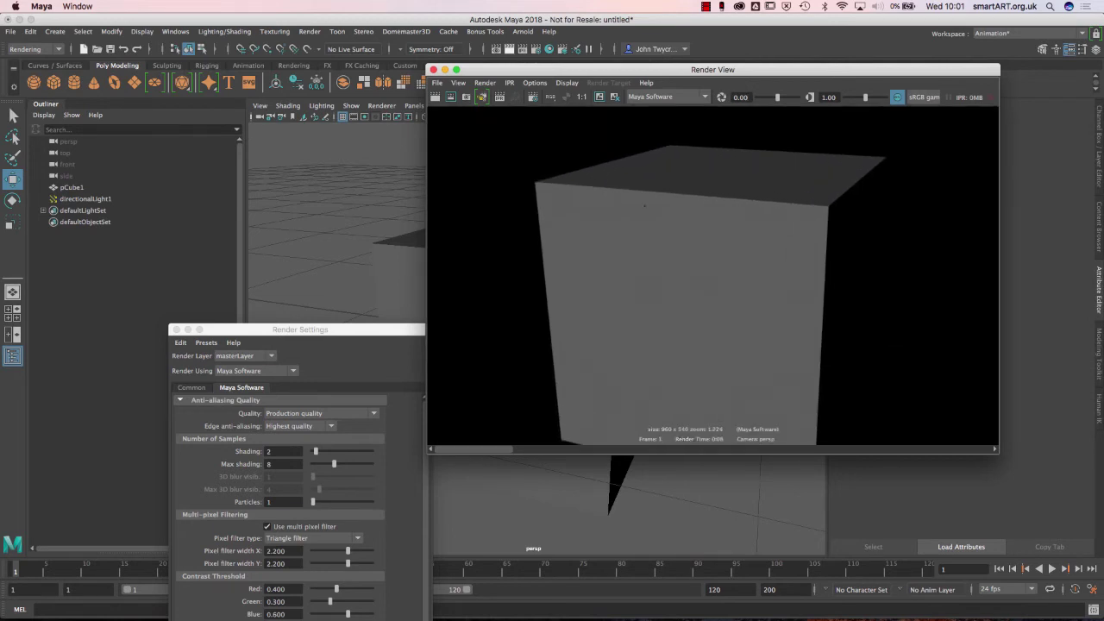
scroll(645, 206, "up", 4)
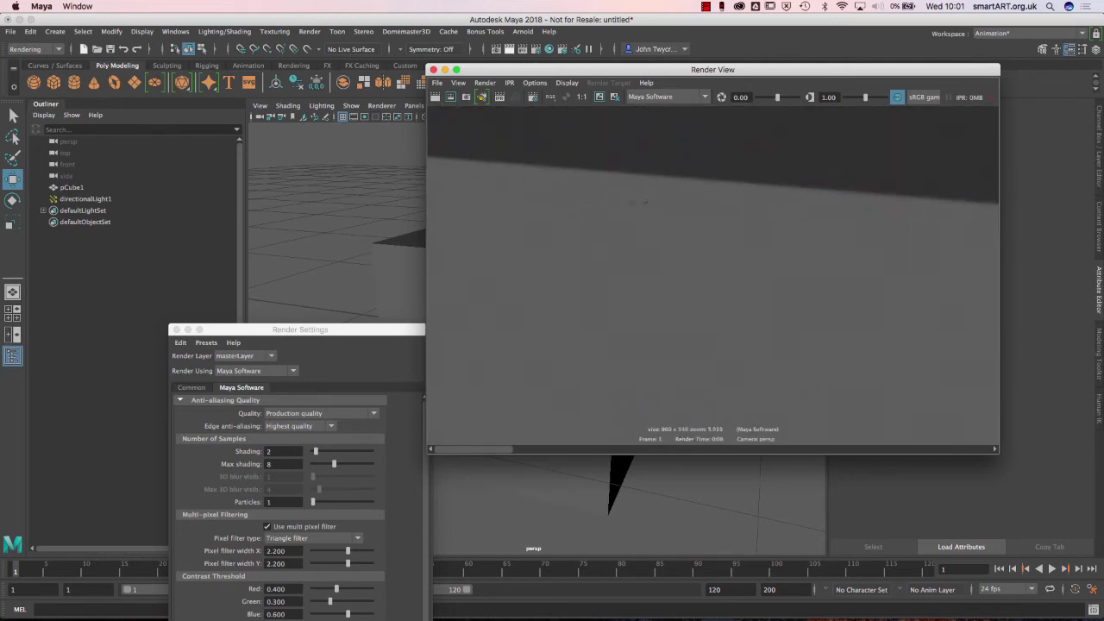
scroll(645, 202, "up", 1)
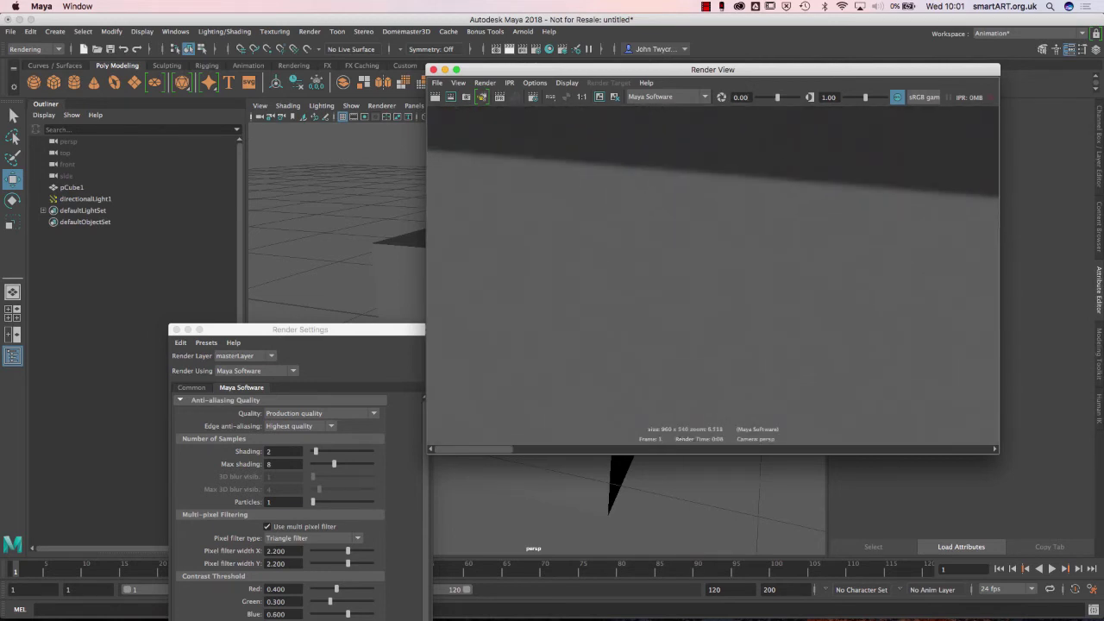
left_click_drag(474, 449, 554, 449)
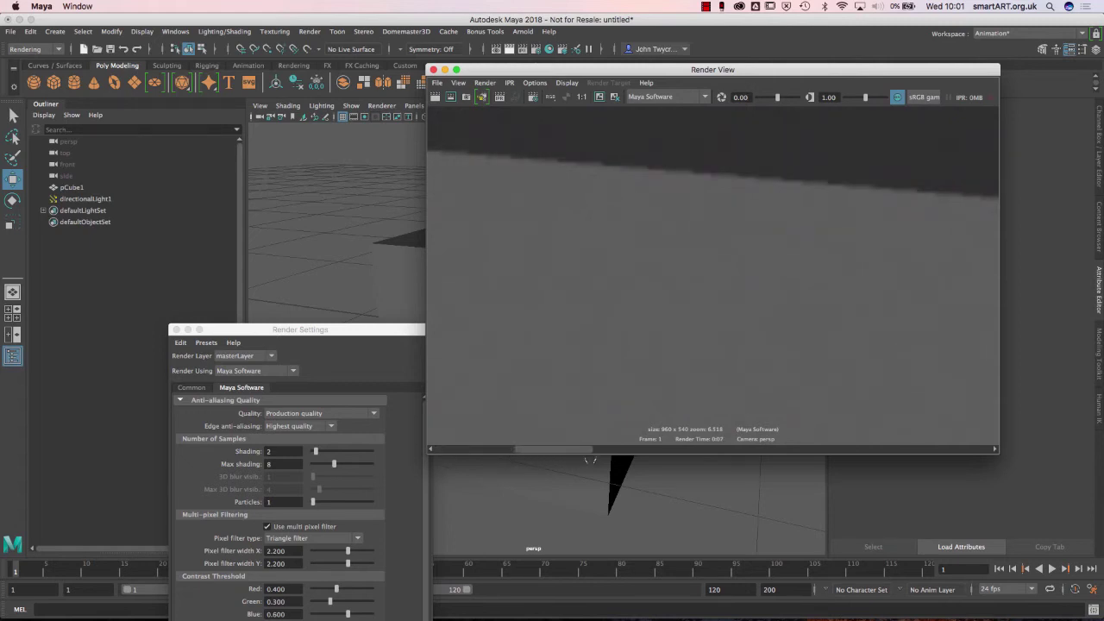
scroll(519, 464, "left", 3)
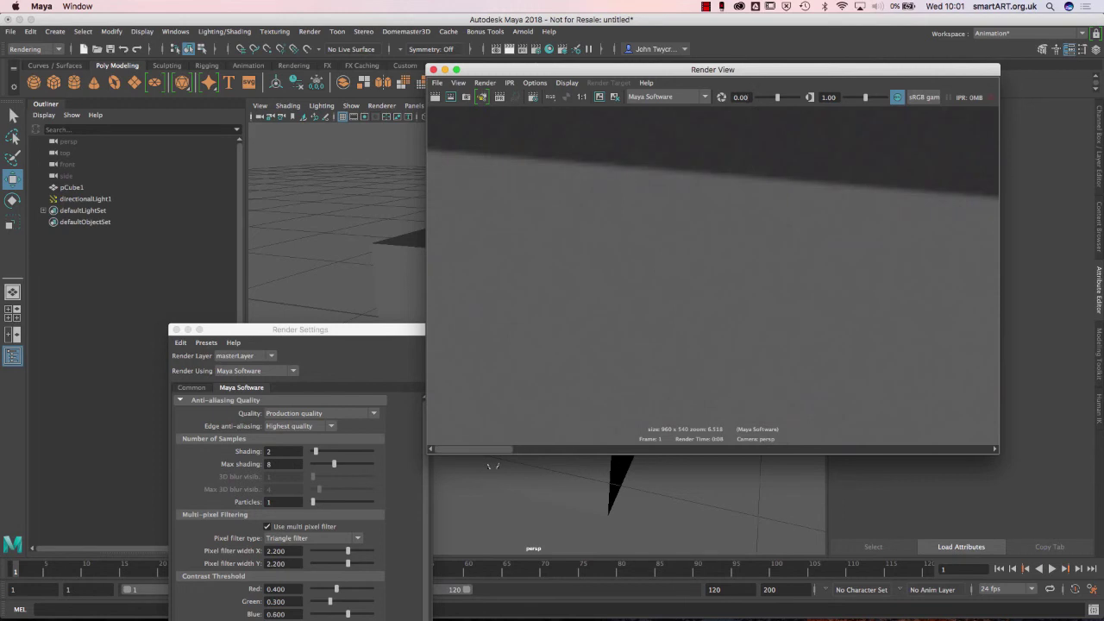
scroll(531, 467, "right", 3)
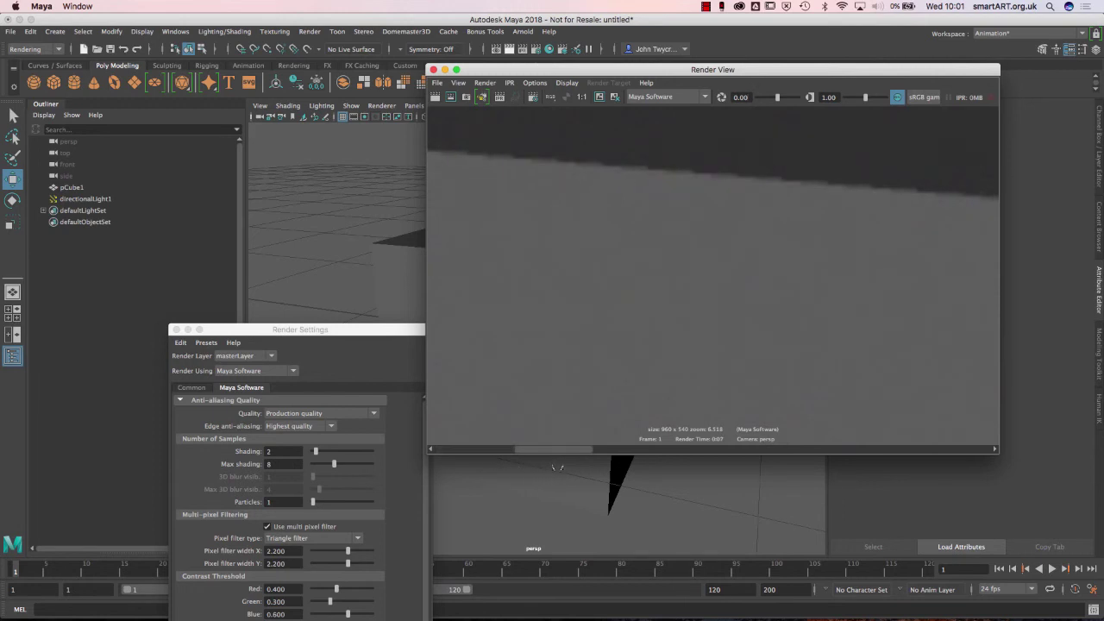
scroll(544, 466, "left", 3)
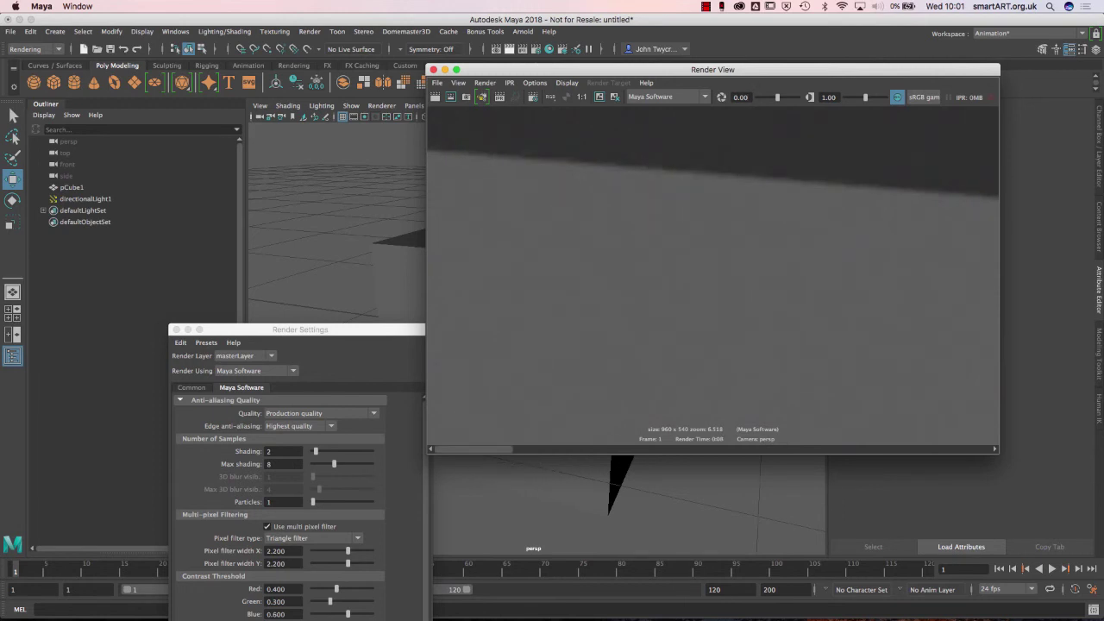